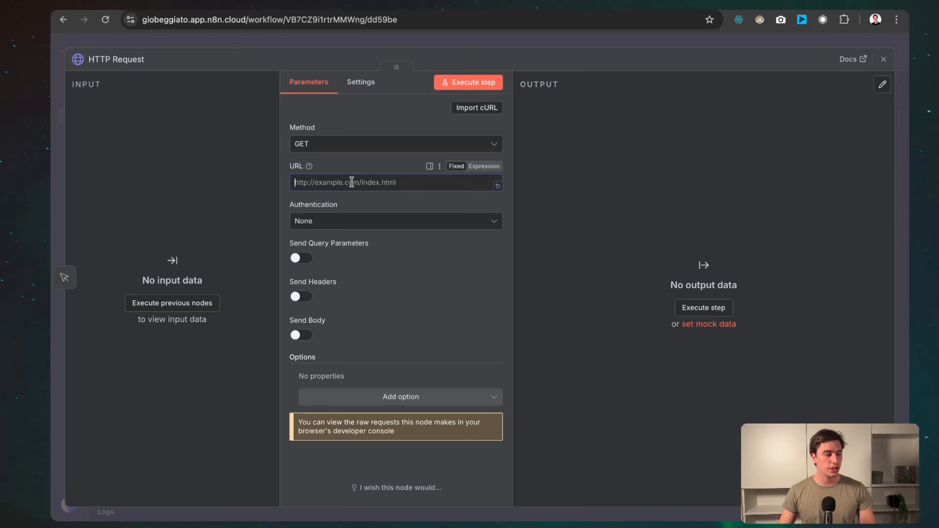
text(https://news.ycombinator.com/)
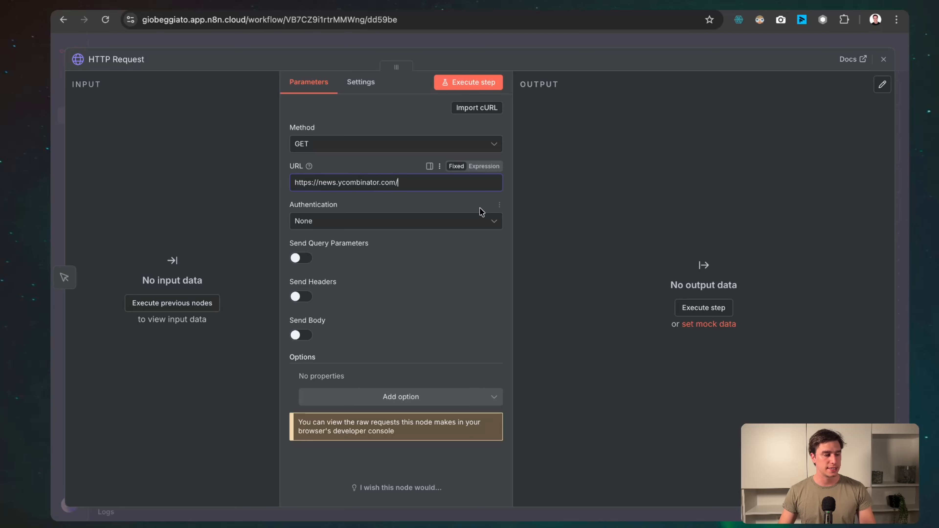
click(467, 86)
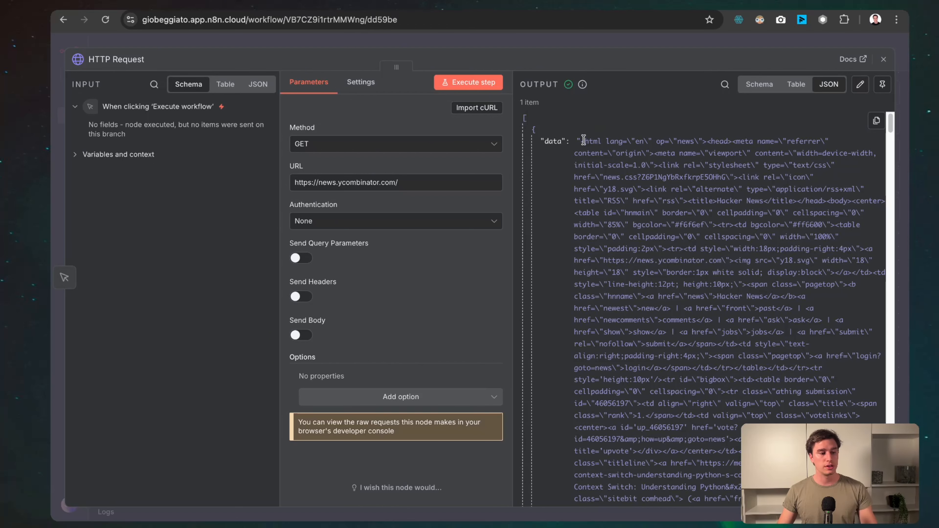
scroll(592, 148, down, 1)
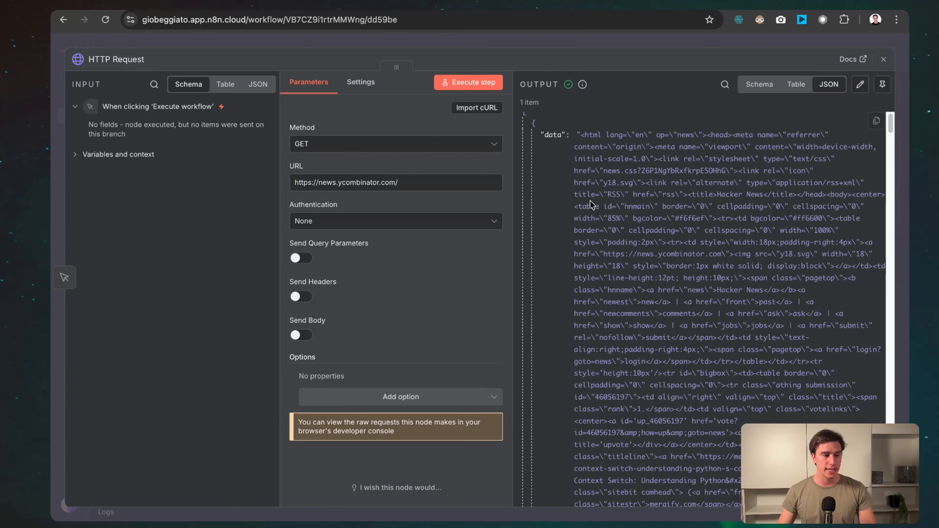
drag(572, 135, 745, 349)
click(647, 127)
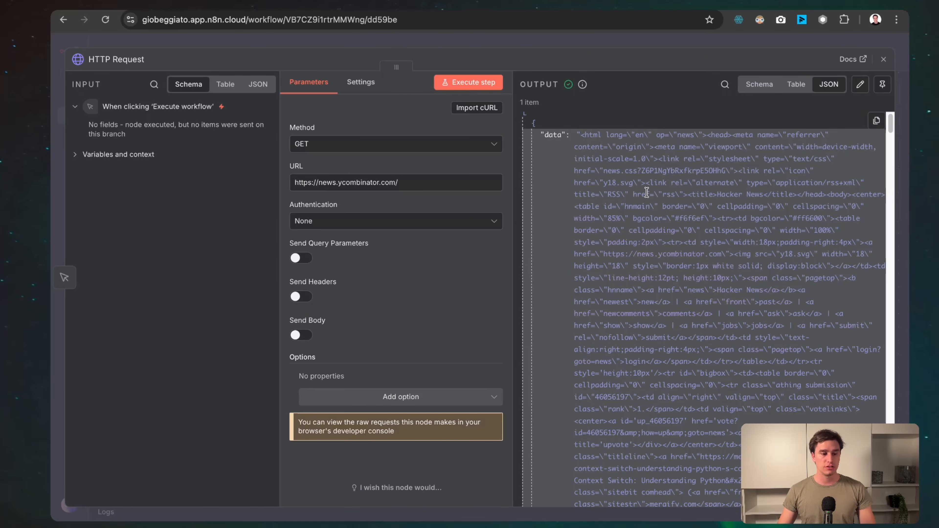
click(642, 45)
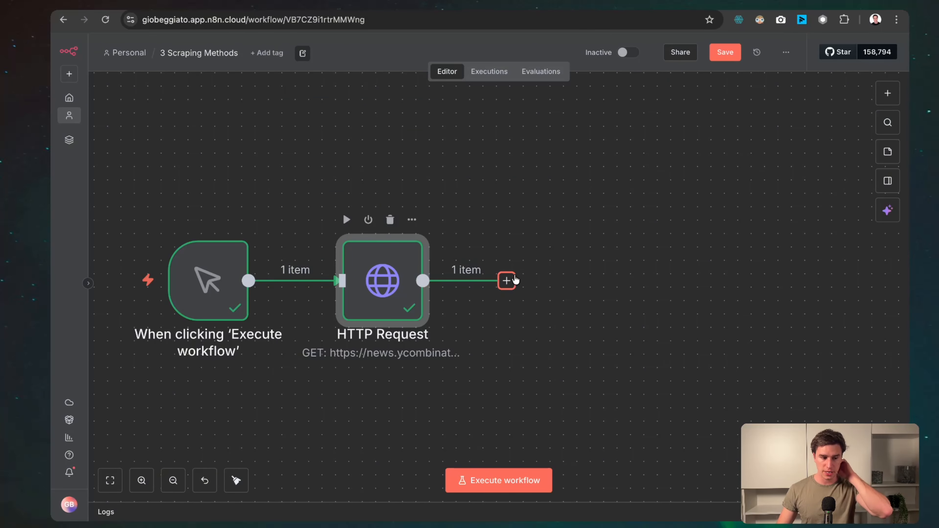
Step: Add an HTML node with the Extract HTML Content action after the HTTP Request node
click(508, 280)
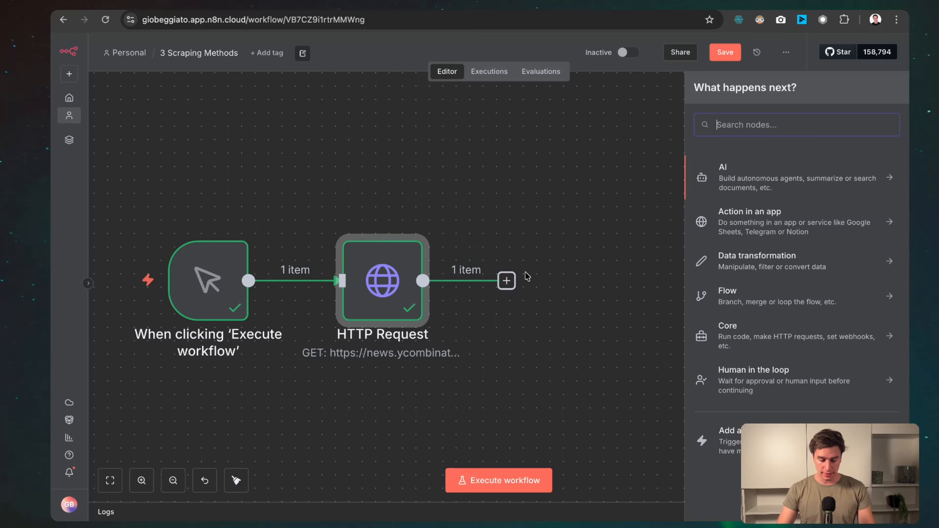
text(html)
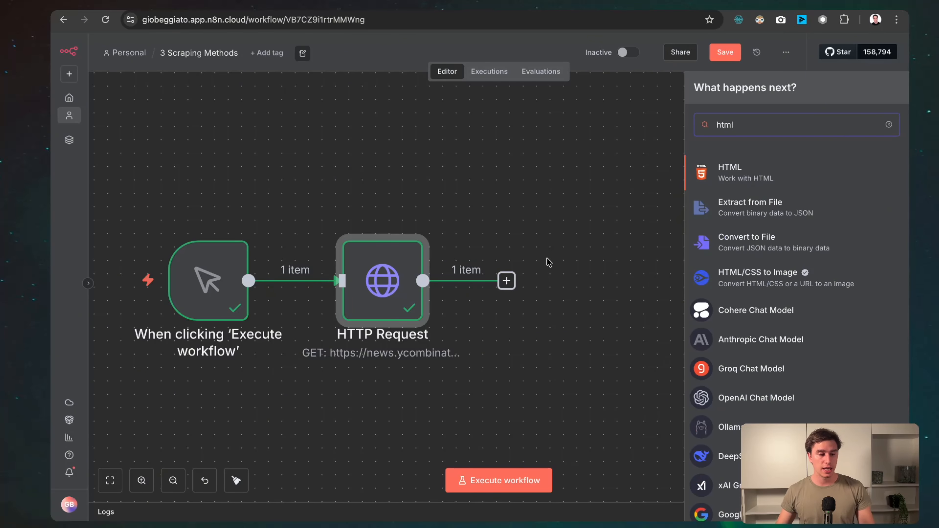
click(742, 173)
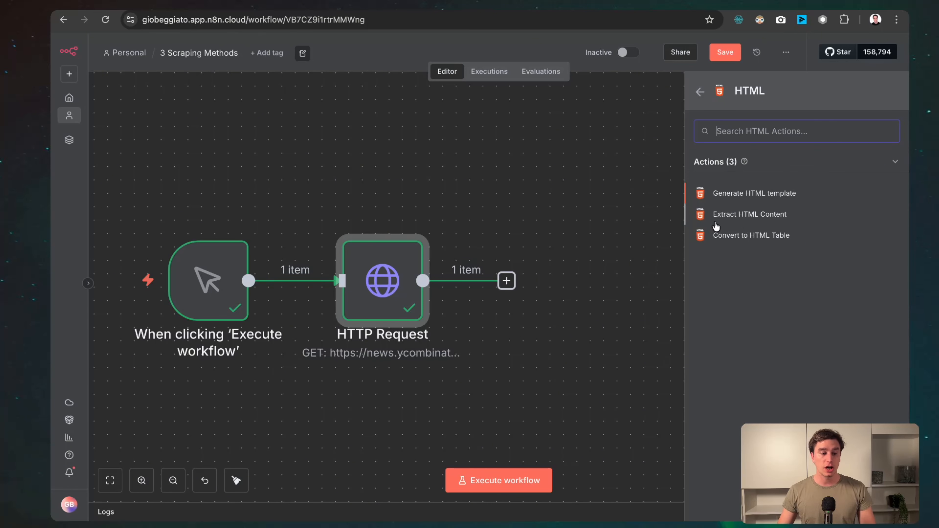
click(752, 218)
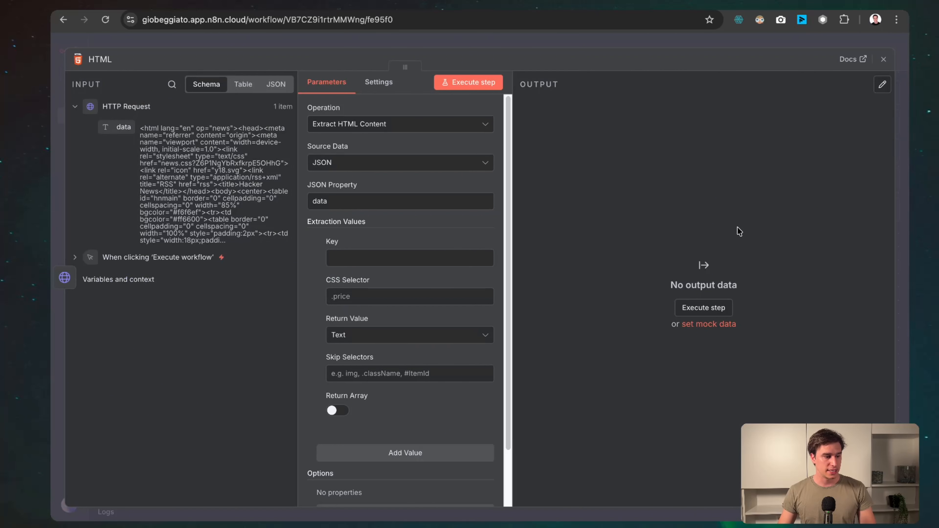
Step: Check the JSON property against the incoming HTML data and set the extraction value's key to URL
drag(364, 201, 269, 199)
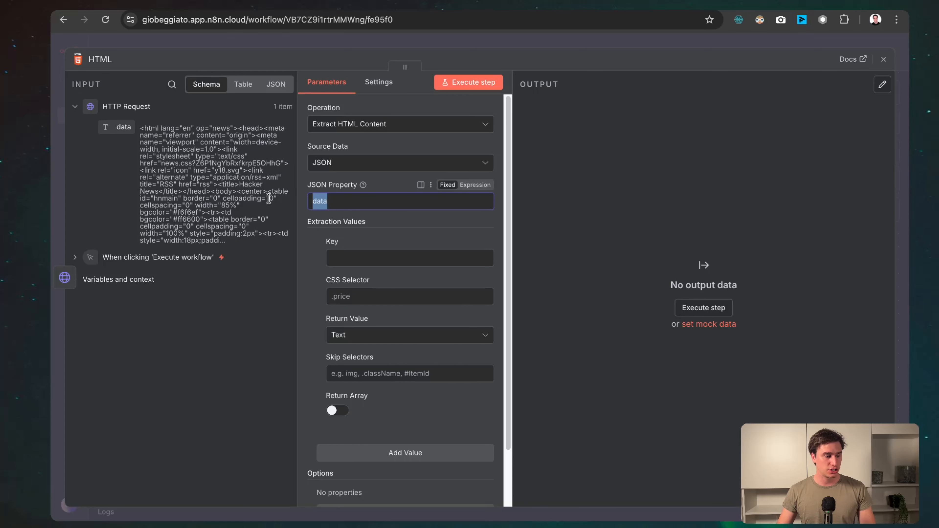
click(334, 188)
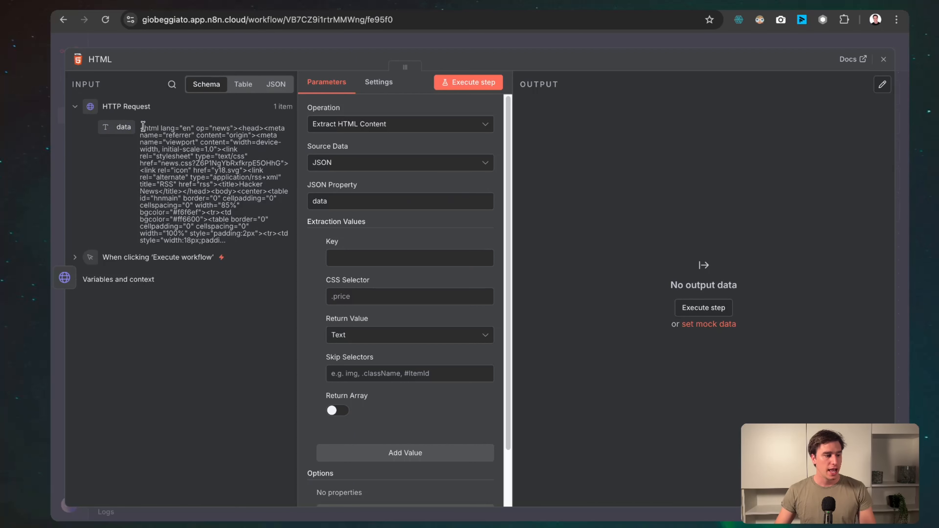
drag(143, 127, 257, 227)
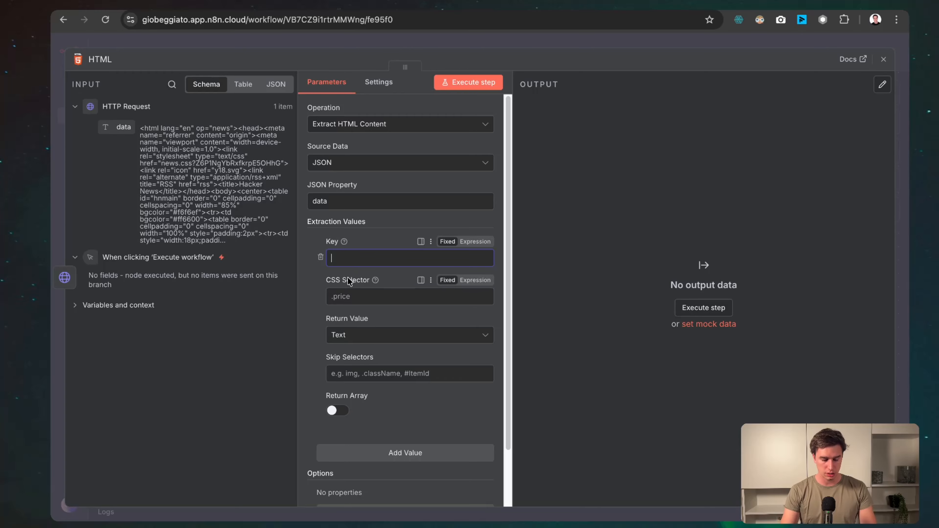
text(URL)
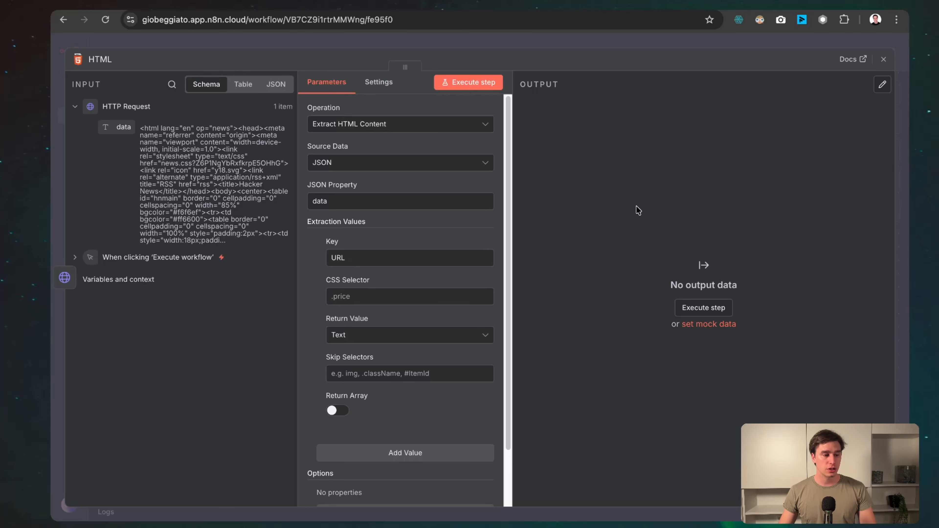
Step: Switch to the Hacker News page and inspect the markup around the "Copyparty, the FOSS file server [video]" title
click(425, 11)
click(570, 208)
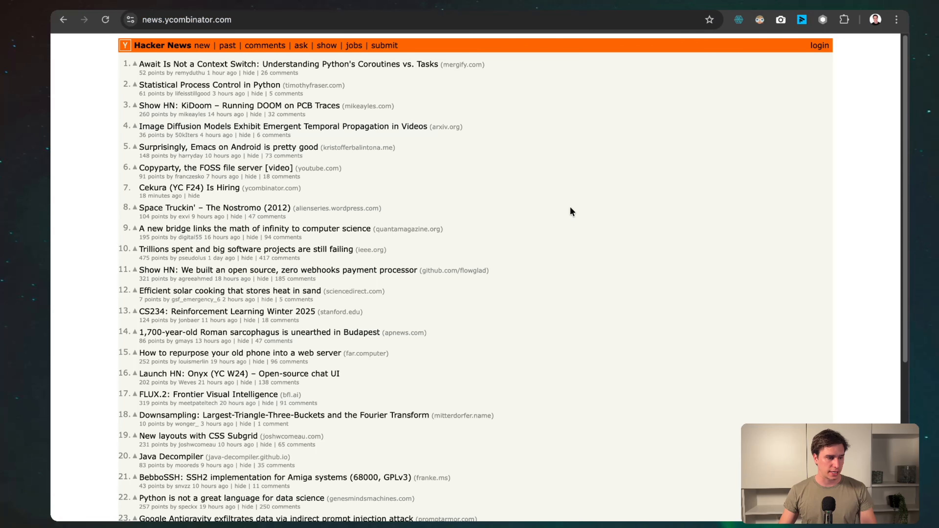
right_click(213, 171)
click(262, 352)
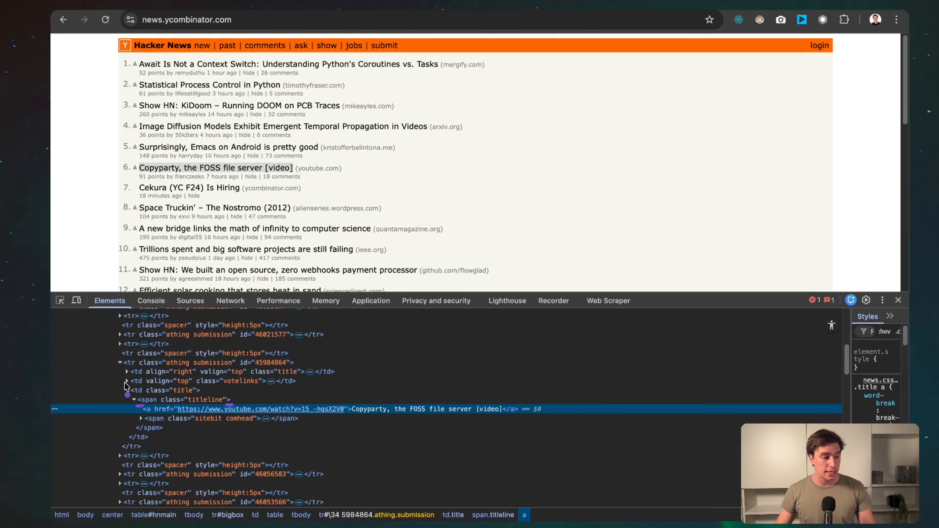
click(120, 363)
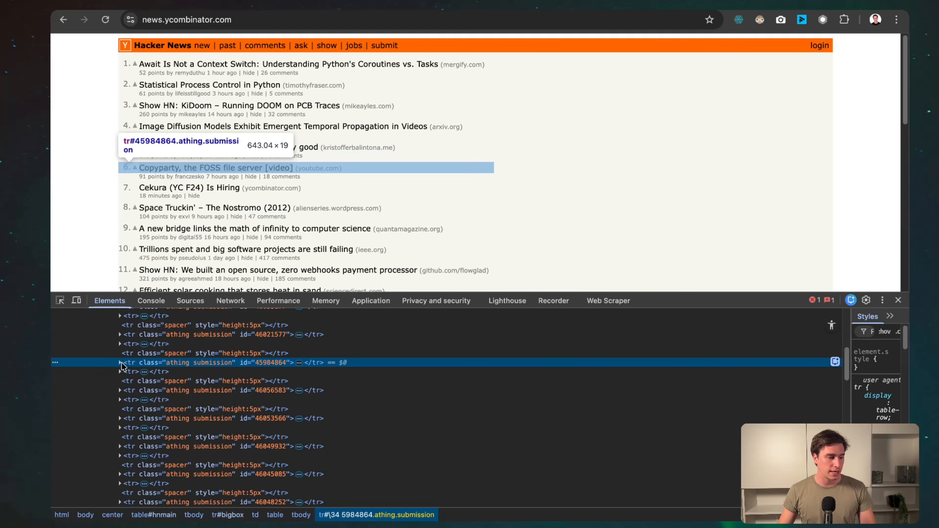
click(121, 363)
click(129, 381)
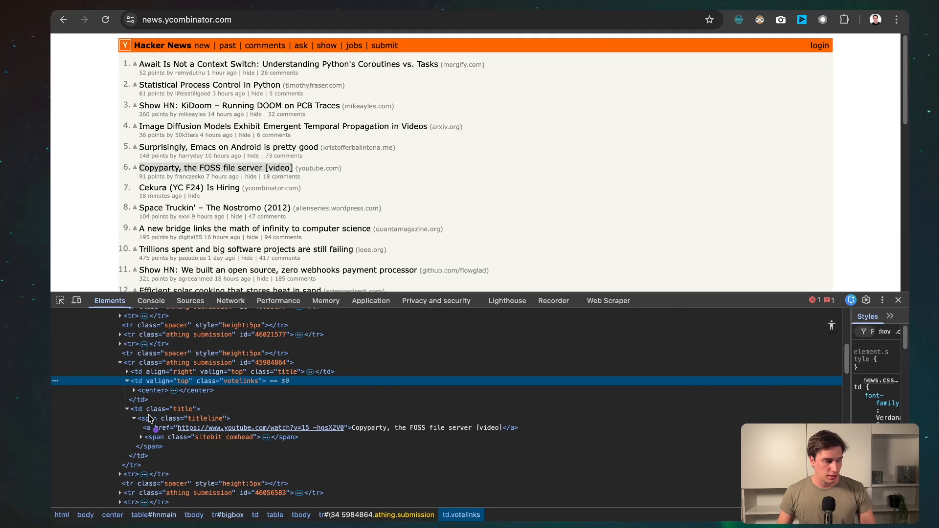
Step: Inspect the markup of the "Surprisingly, Emacs on Android is pretty good" and "Image Diffusion Models" titles for a shared structure
right_click(234, 147)
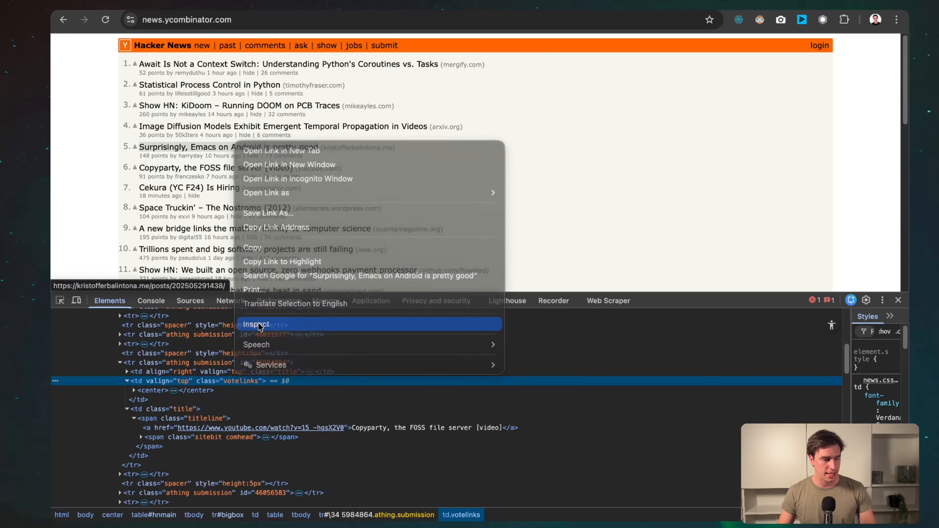
click(257, 325)
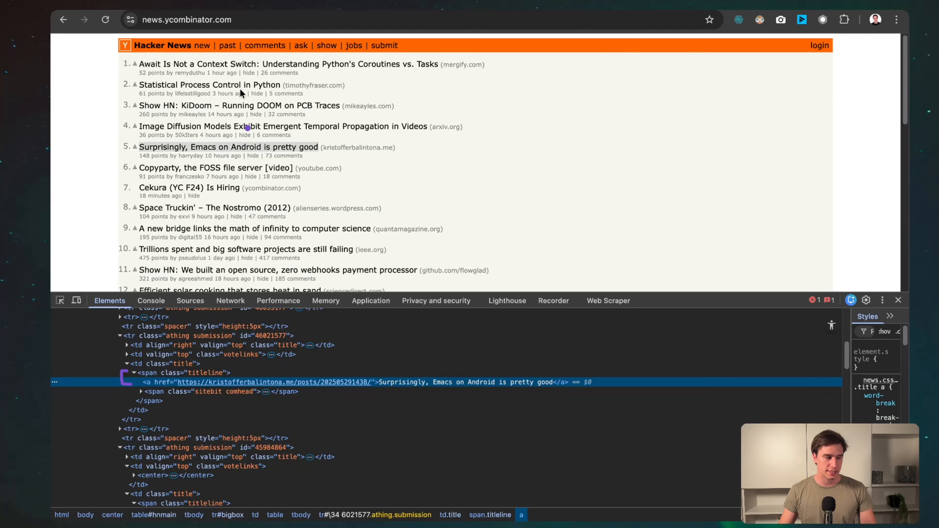
right_click(200, 128)
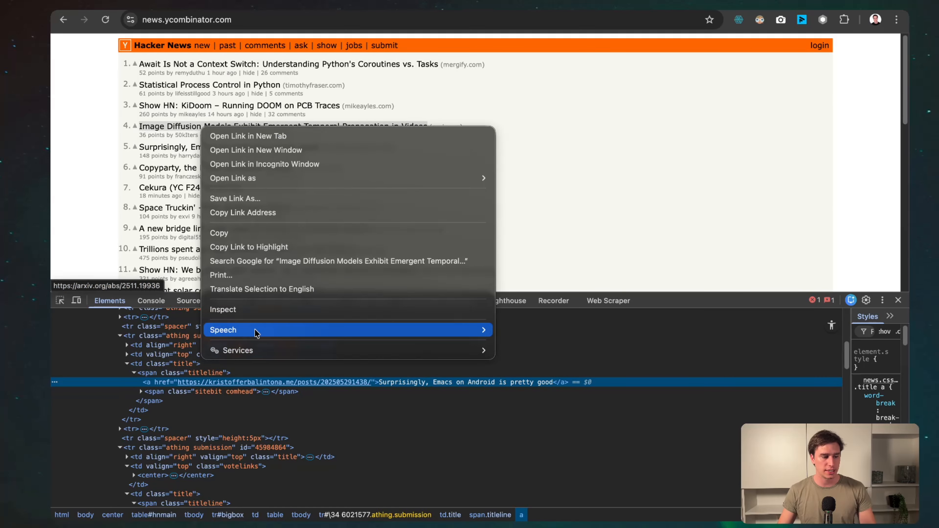
click(252, 316)
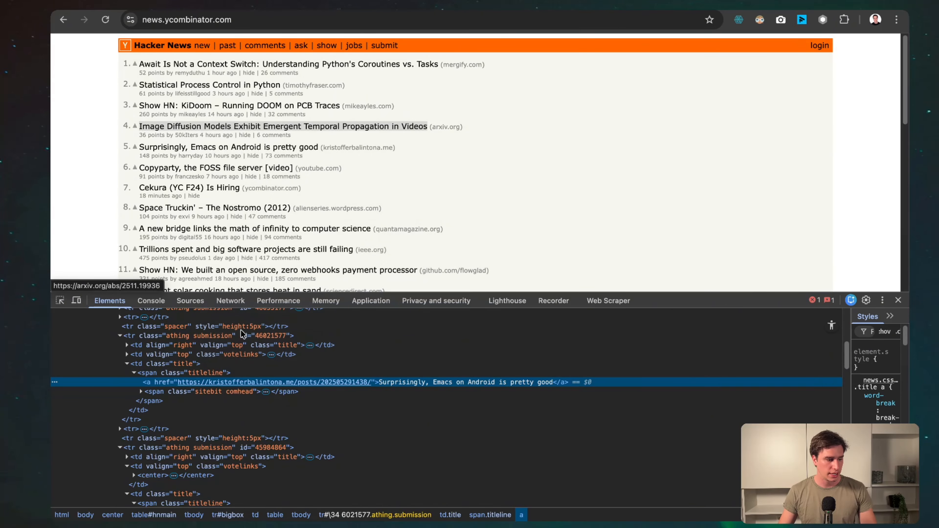
mouse_move(127, 348)
mouse_down()
mouse_move(121, 363)
mouse_move(135, 365)
mouse_up()
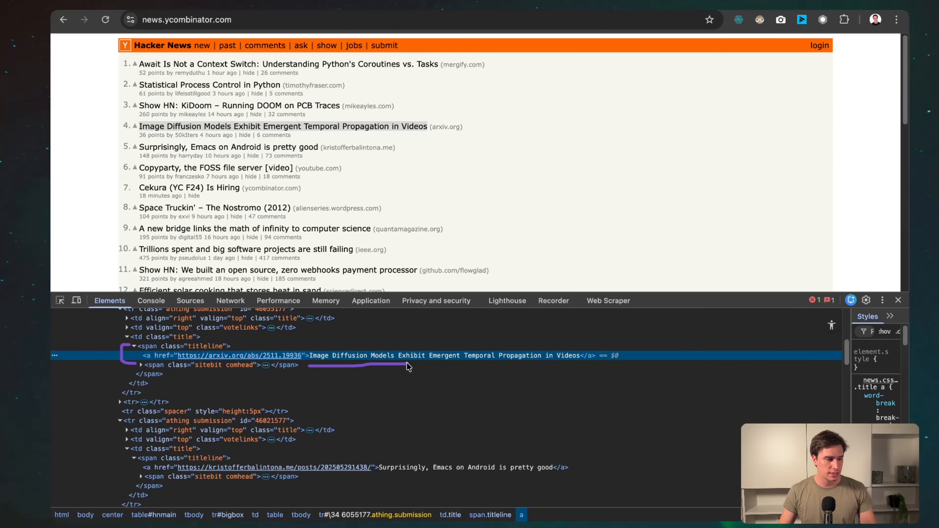
Step: Inspect the "Space Truckin' – The Nostromo (2012)" title, examining its span tag, class and nested link element
right_click(173, 207)
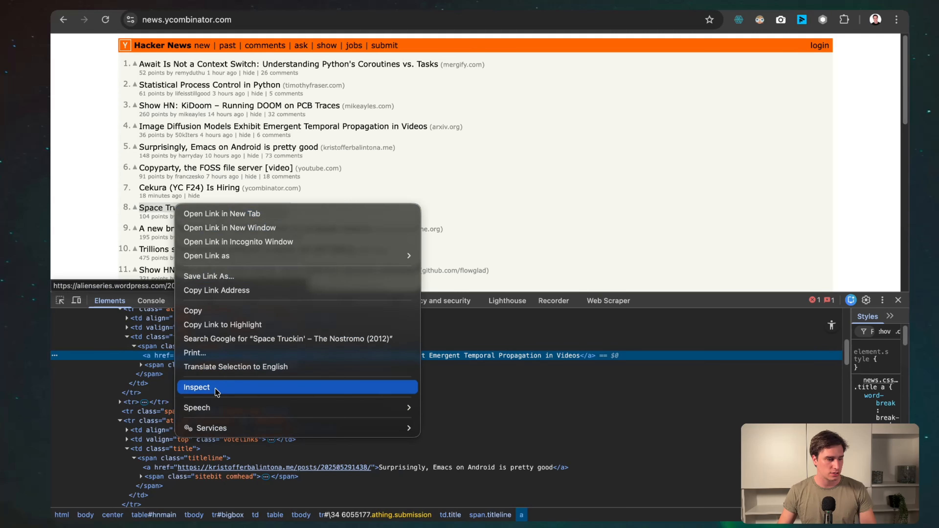
click(212, 387)
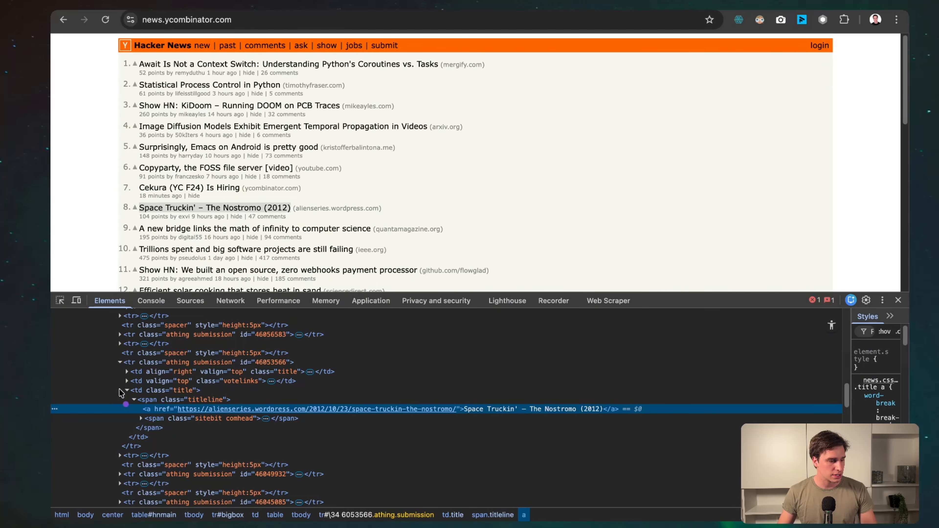
mouse_move(128, 392)
mouse_down()
mouse_move(126, 414)
mouse_move(152, 416)
mouse_up()
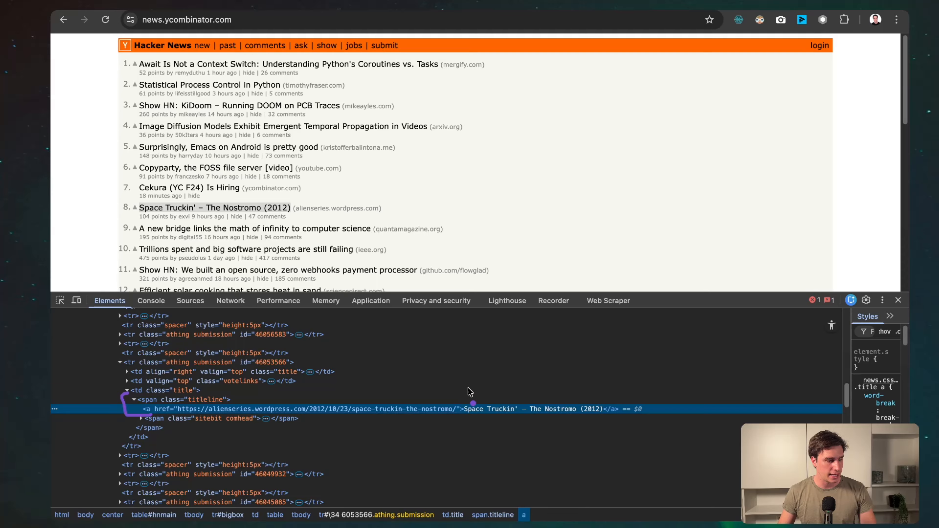
drag(482, 426, 589, 419)
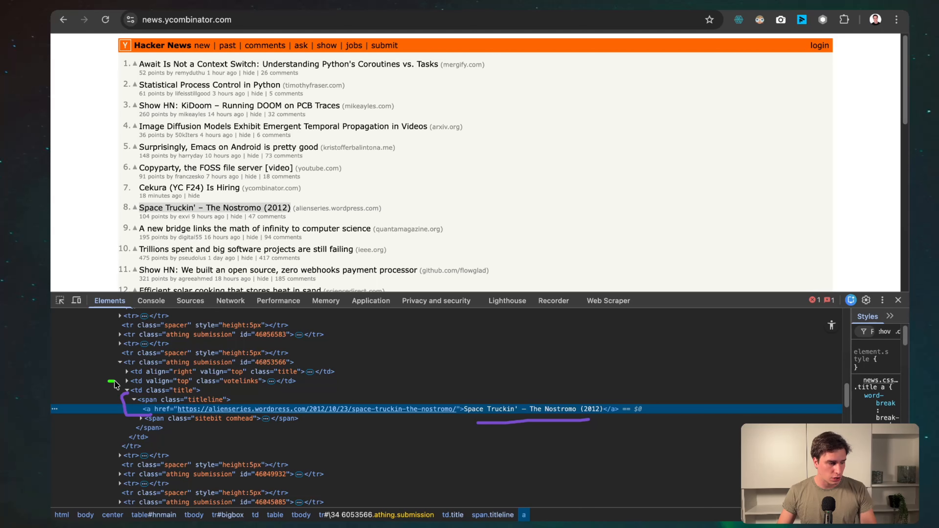
drag(109, 381, 142, 393)
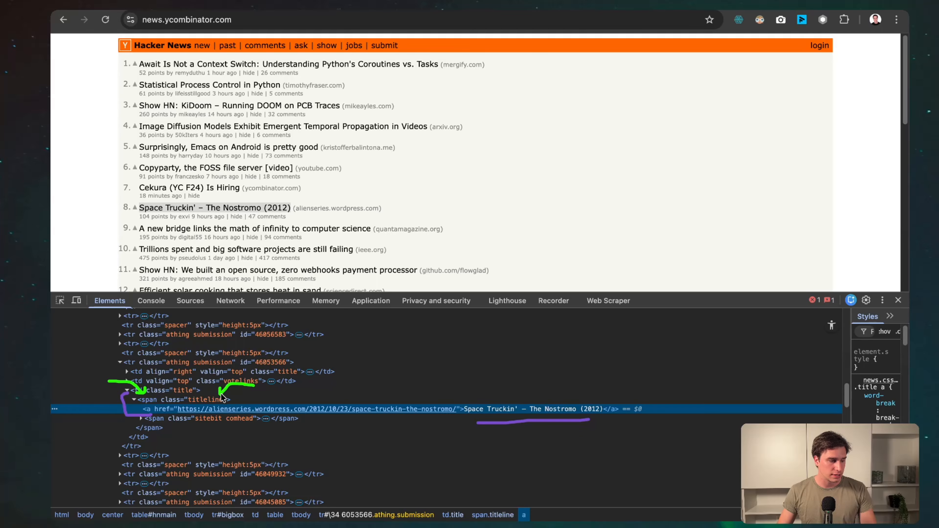
drag(118, 422, 144, 406)
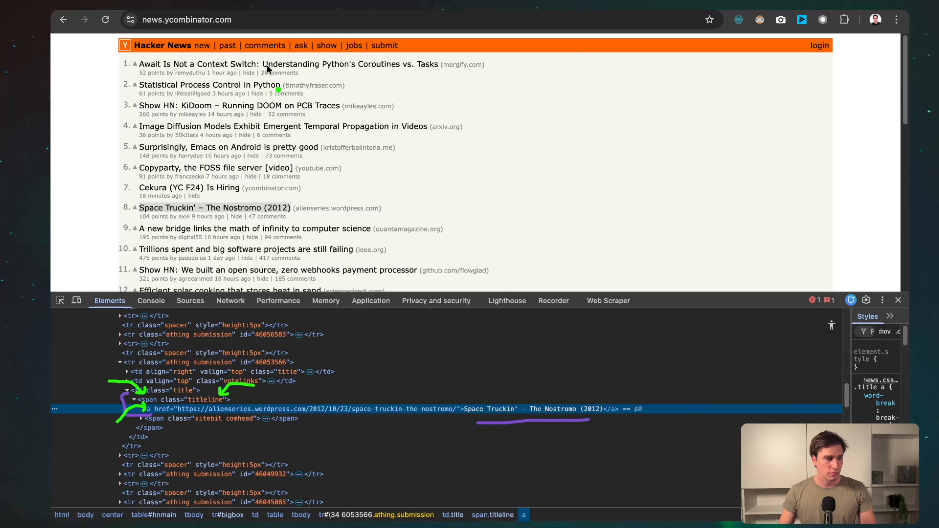
key(Escape)
Step: Return to the workflow's HTML node and set the extraction value's CSS selector to span.titleline
click(265, 3)
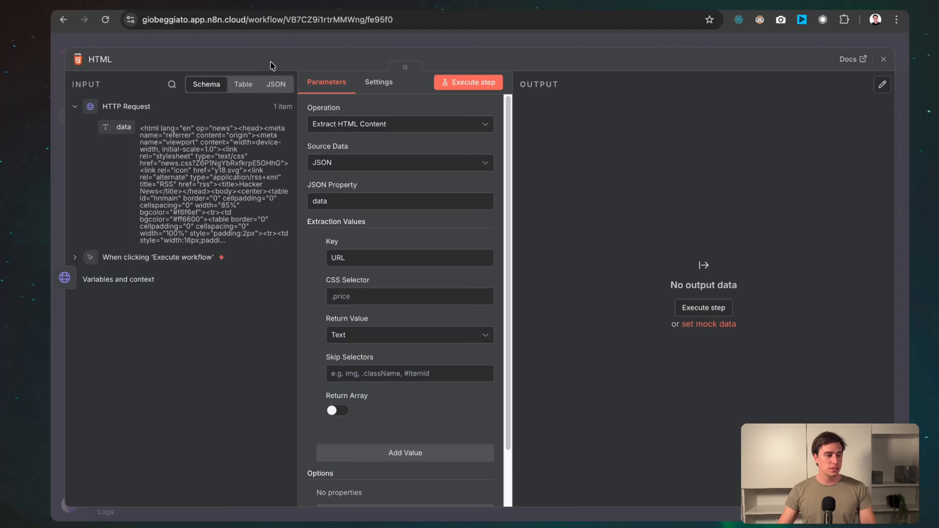
click(356, 291)
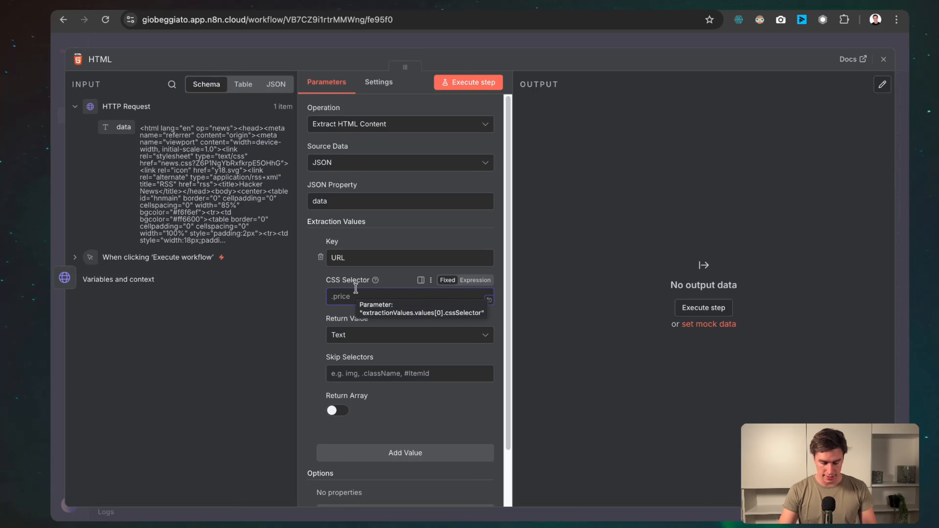
text(spa)
text(.titleline)
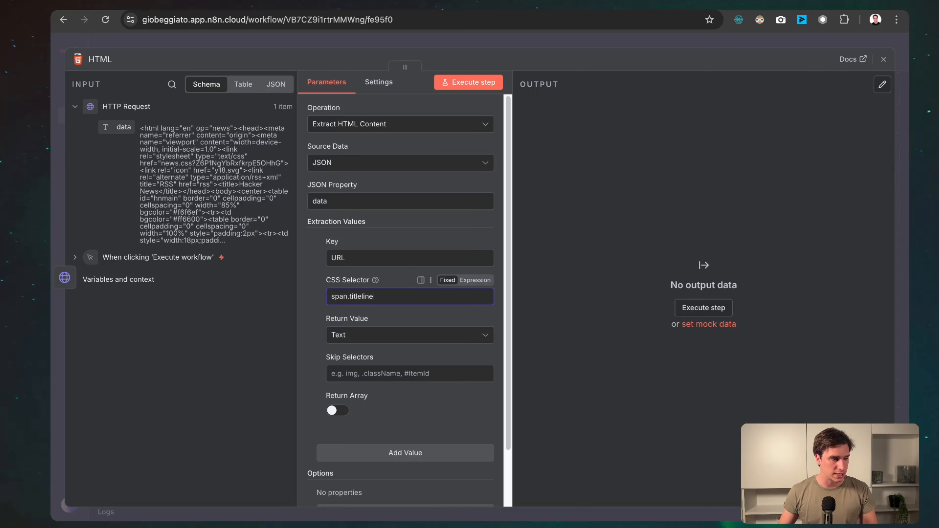
Step: Recheck the title span's markup on Hacker News and append "> a" to the span.titleline selector in the HTML node
click(492, 7)
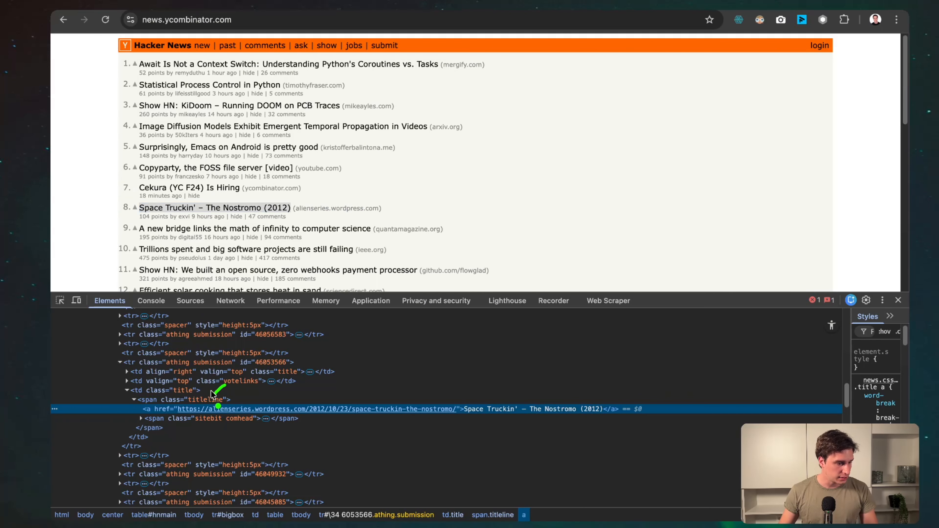
drag(119, 395, 146, 395)
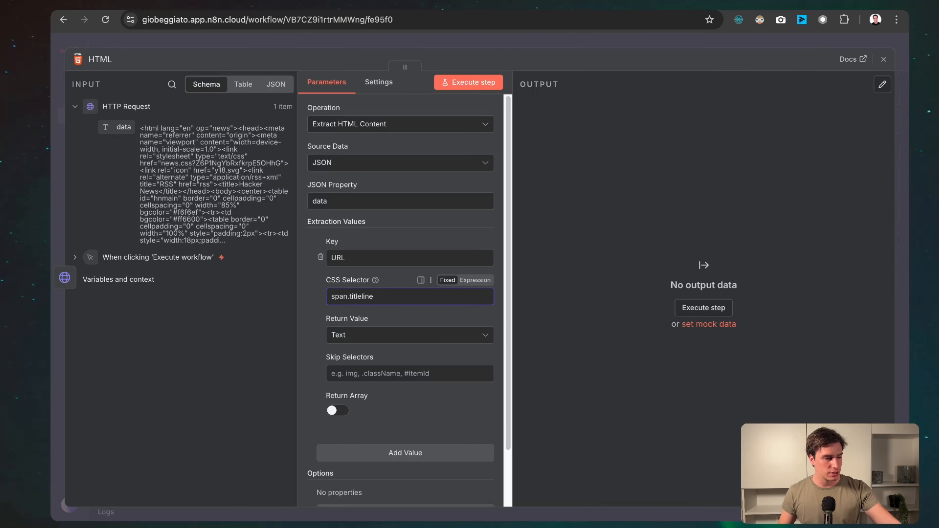
text(> a)
click(622, 224)
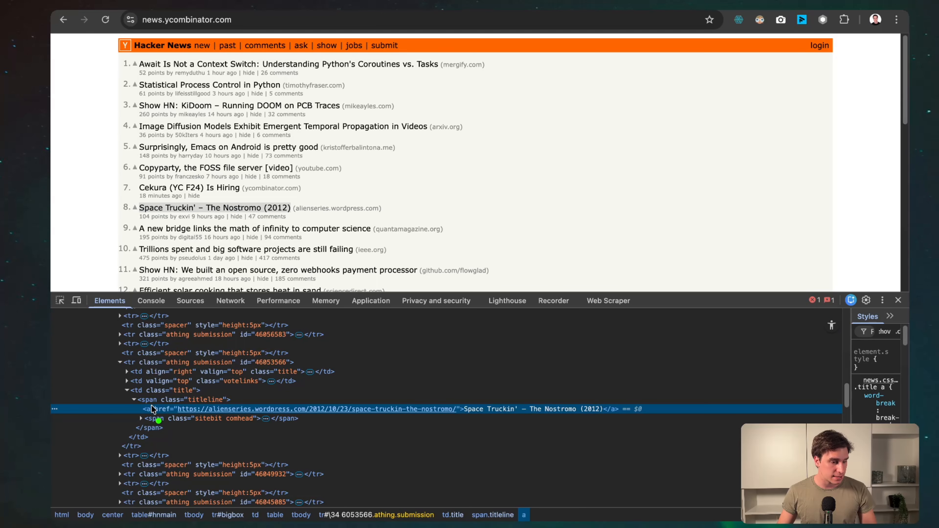
Step: Examine the opening tag, text and closing tag of the "Space Truckin'" link element in the Hacker News markup
drag(149, 407, 146, 415)
mouse_move(608, 400)
mouse_down()
mouse_move(628, 413)
mouse_move(614, 421)
mouse_up()
mouse_move(485, 367)
mouse_down()
mouse_move(504, 394)
mouse_move(508, 381)
mouse_move(493, 389)
mouse_up()
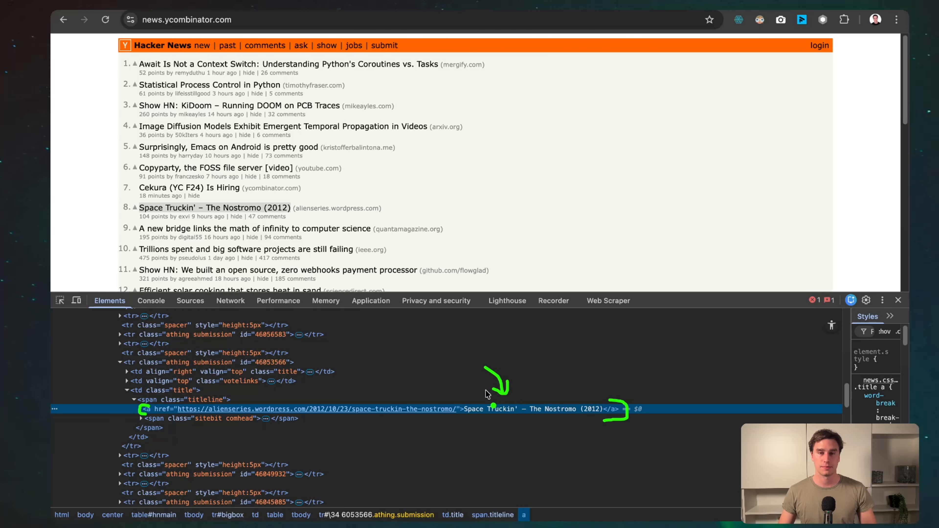
Step: Return to the workflow's HTML node, set the return value to the href attribute, and enable Return Array
drag(470, 417, 590, 411)
mouse_move(403, 347)
mouse_down()
mouse_move(383, 402)
mouse_move(400, 392)
mouse_up()
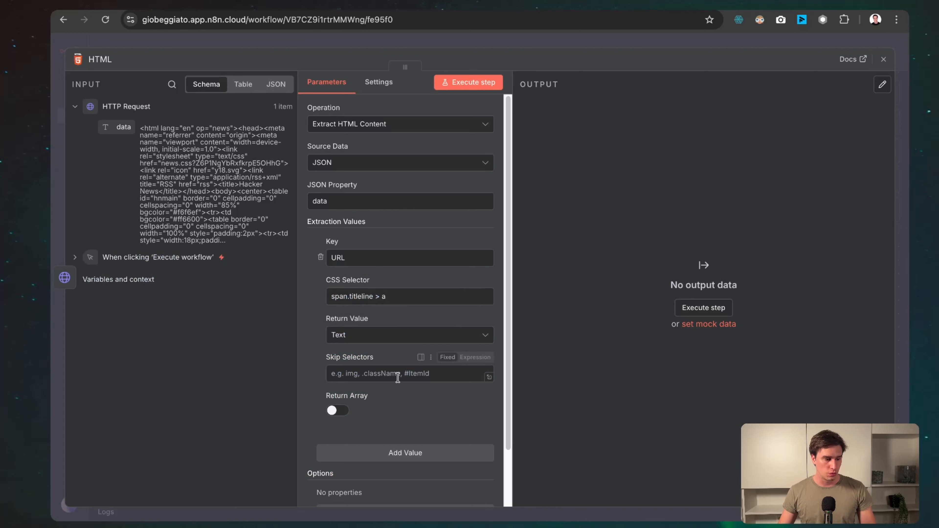
click(398, 377)
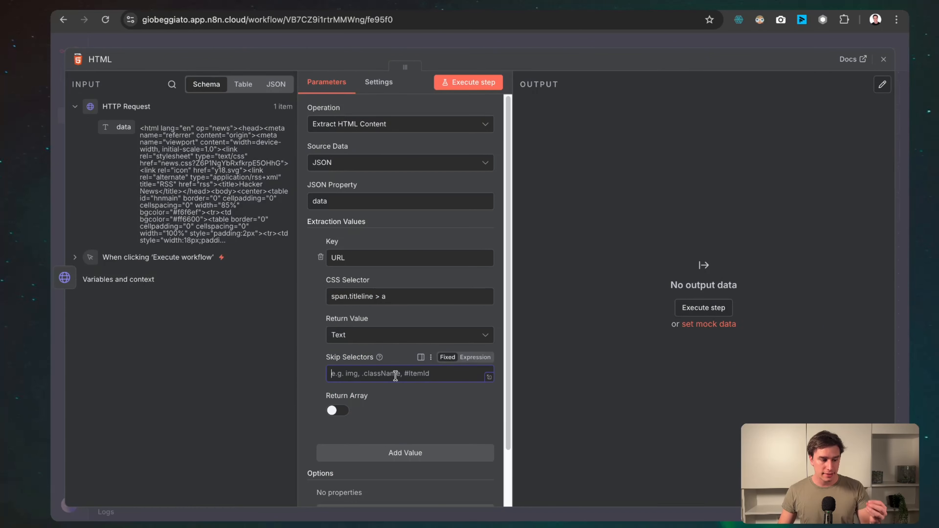
click(357, 337)
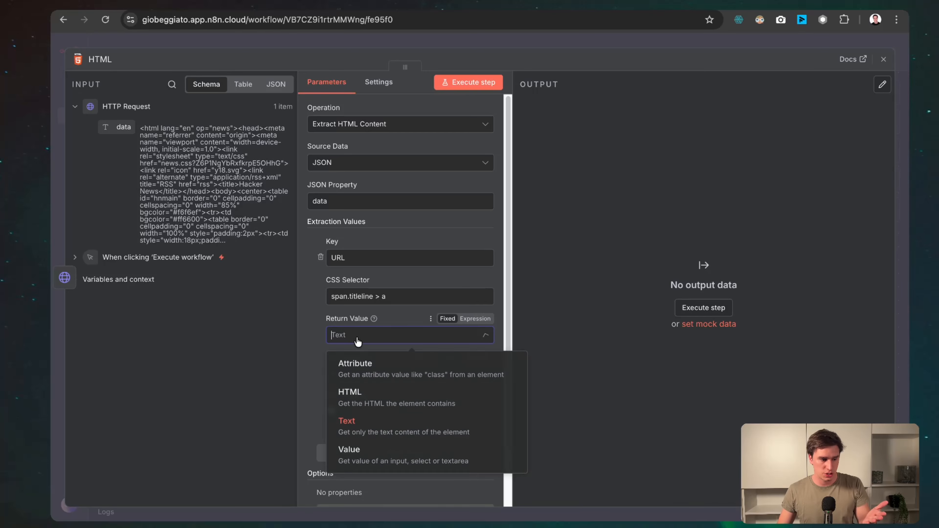
click(372, 368)
click(355, 374)
text(href)
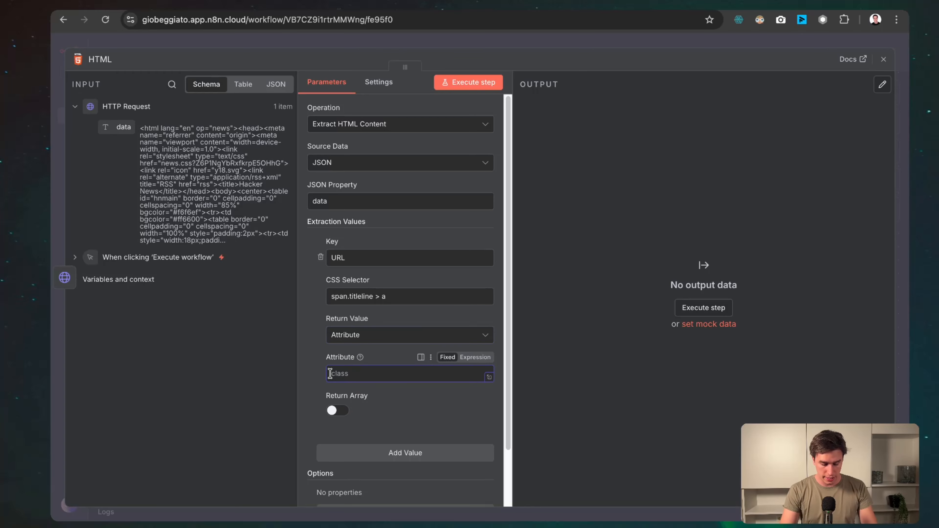
click(332, 412)
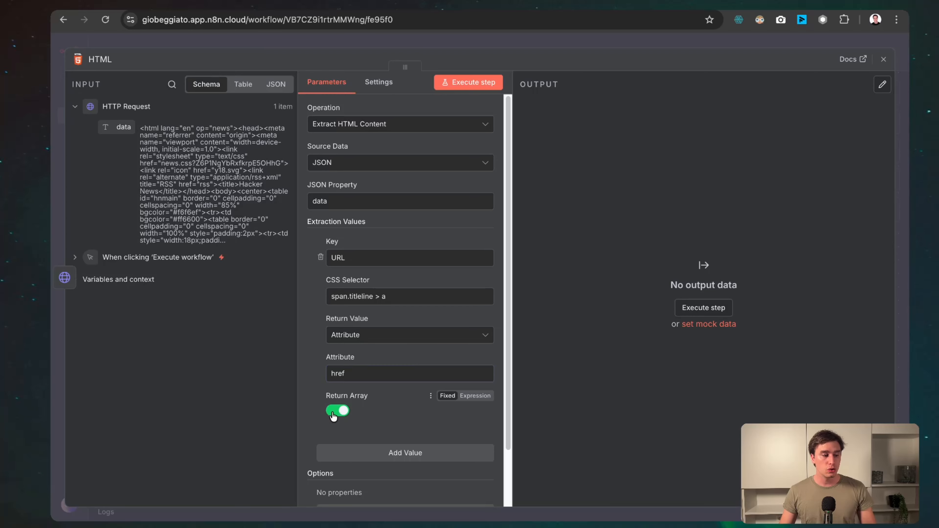
Step: Compare the settings with the Hacker News markup, execute the HTML node, and review the extracted URL array
click(425, 7)
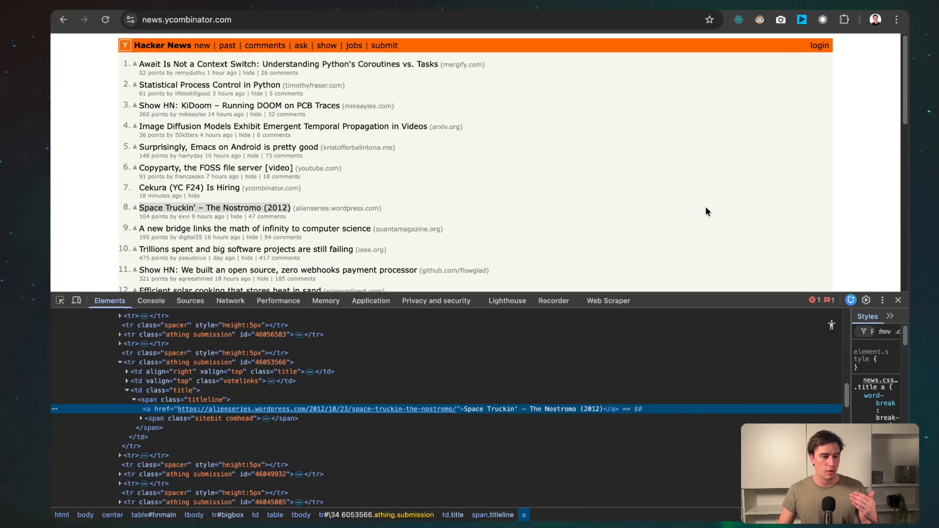
click(290, 10)
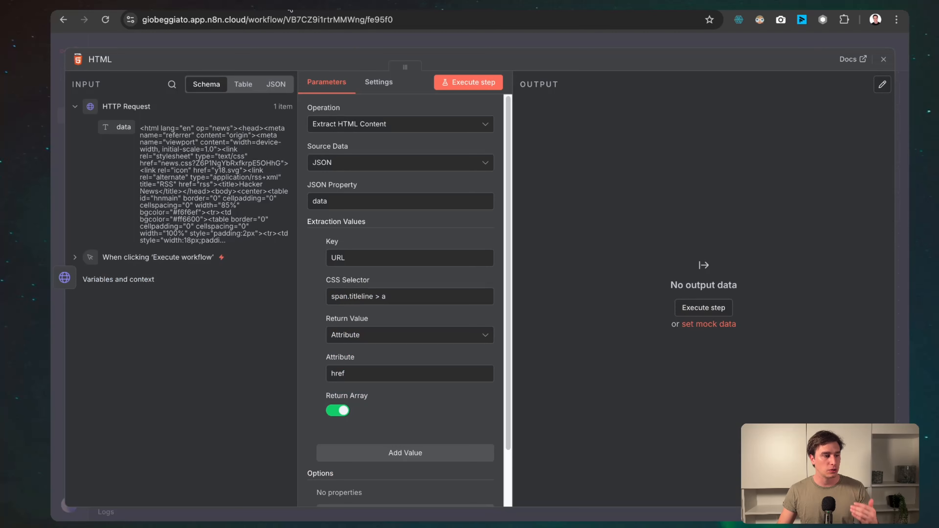
click(468, 84)
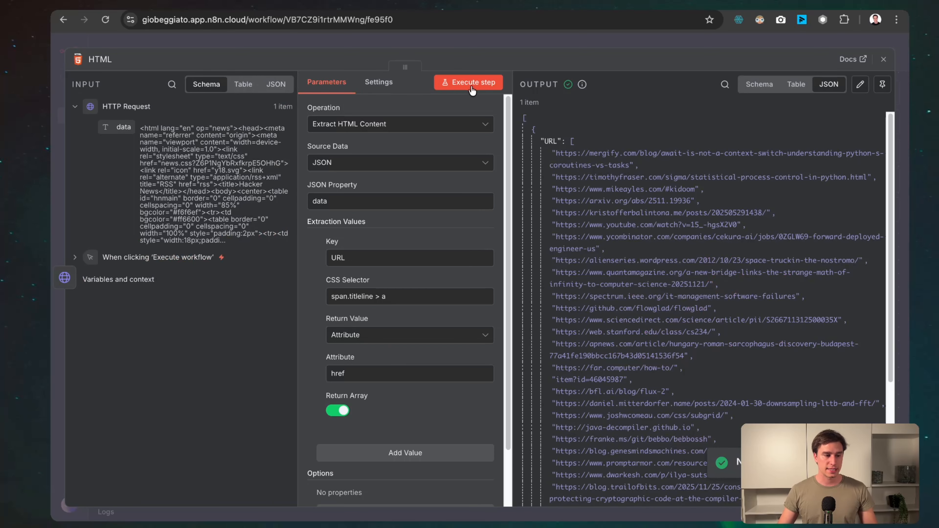
key(ctrl+a)
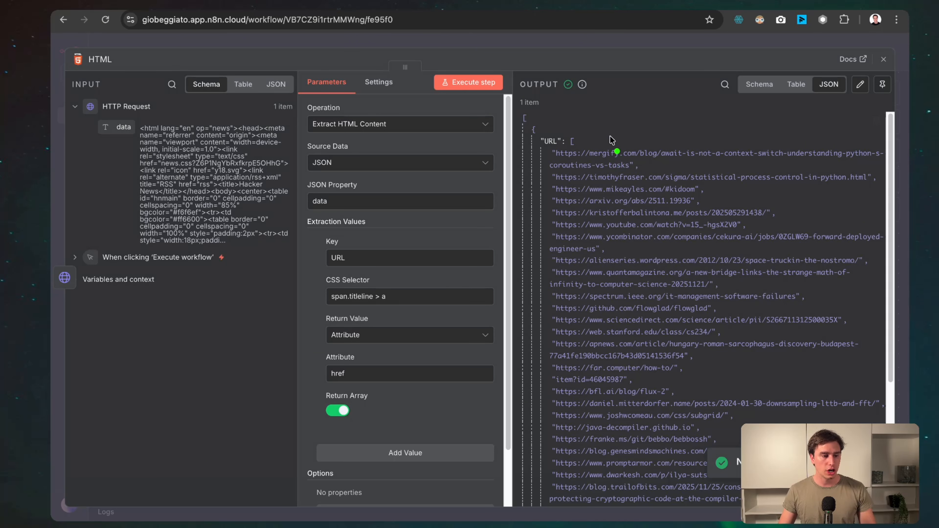
mouse_move(625, 122)
mouse_down()
mouse_move(610, 136)
mouse_move(620, 141)
mouse_up()
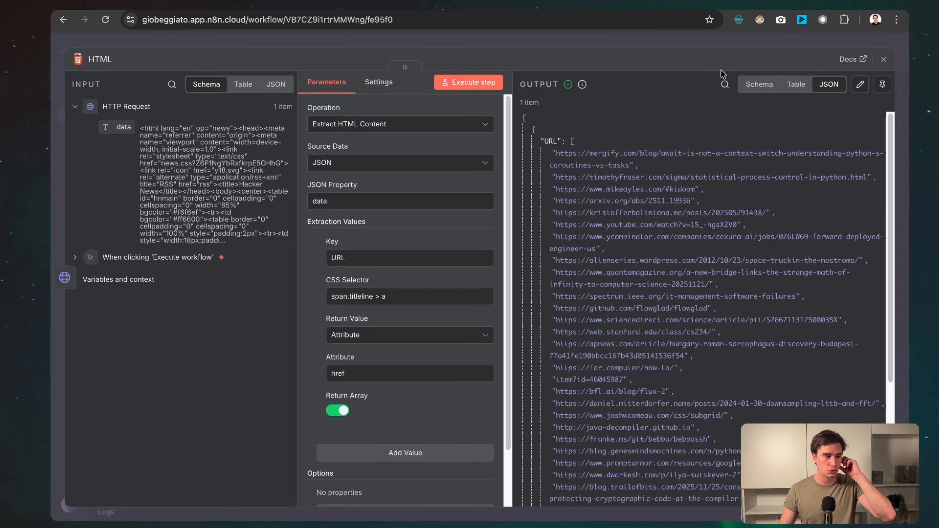
click(594, 39)
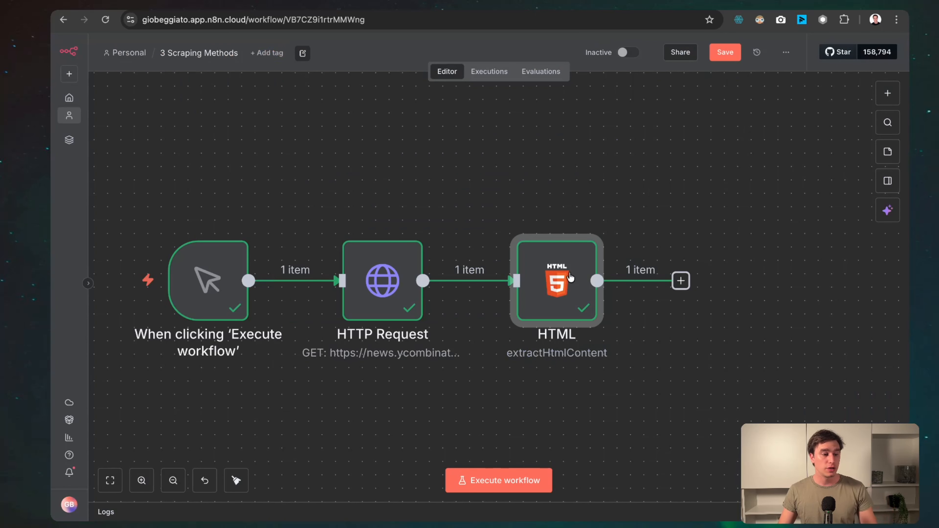
Step: Add a Split Out node after the HTML node, split out the URL field, and execute it
click(681, 281)
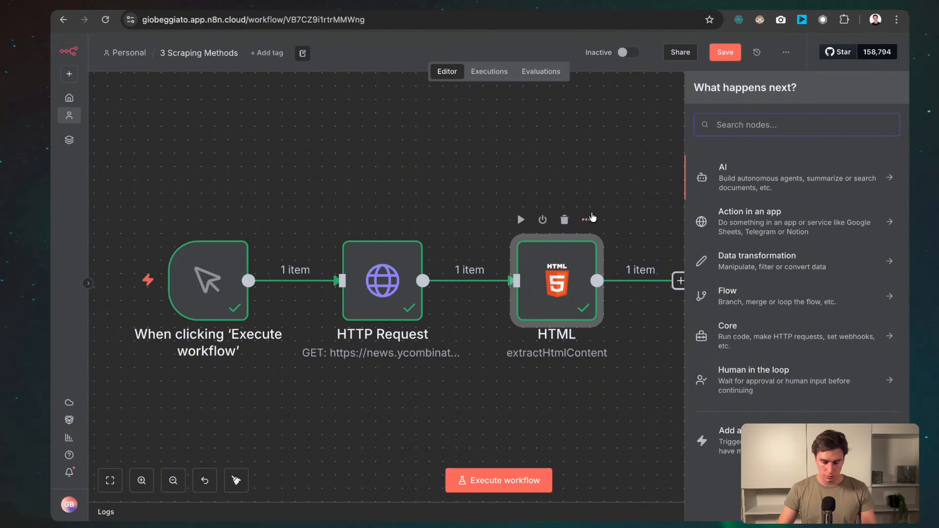
text(split)
click(747, 180)
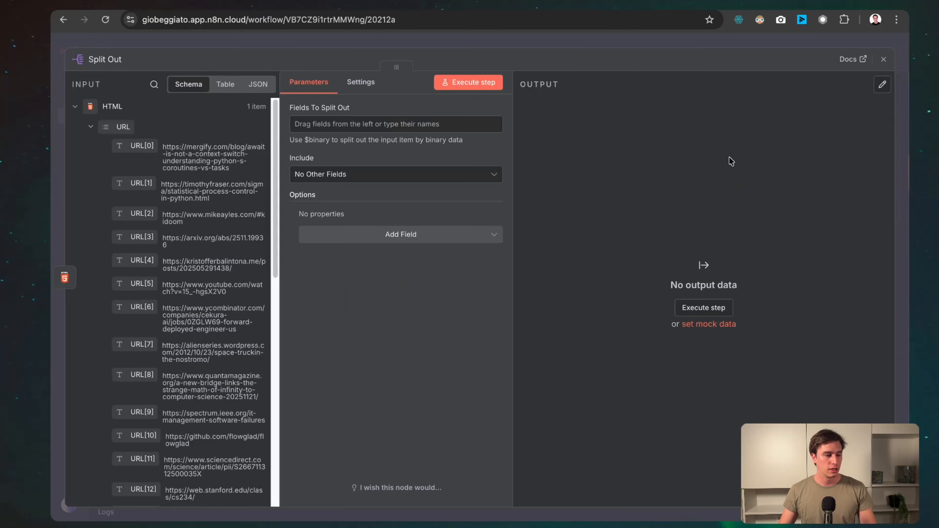
drag(120, 126, 302, 125)
click(480, 81)
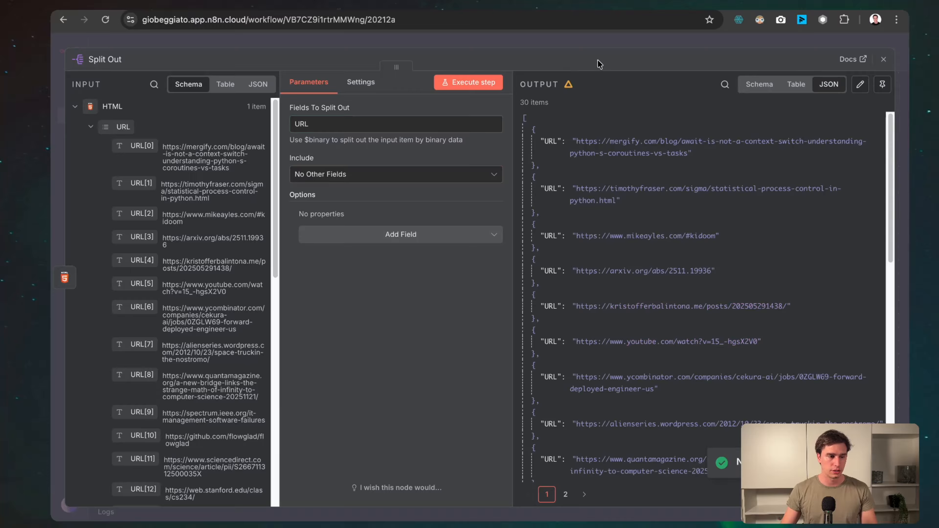
click(596, 44)
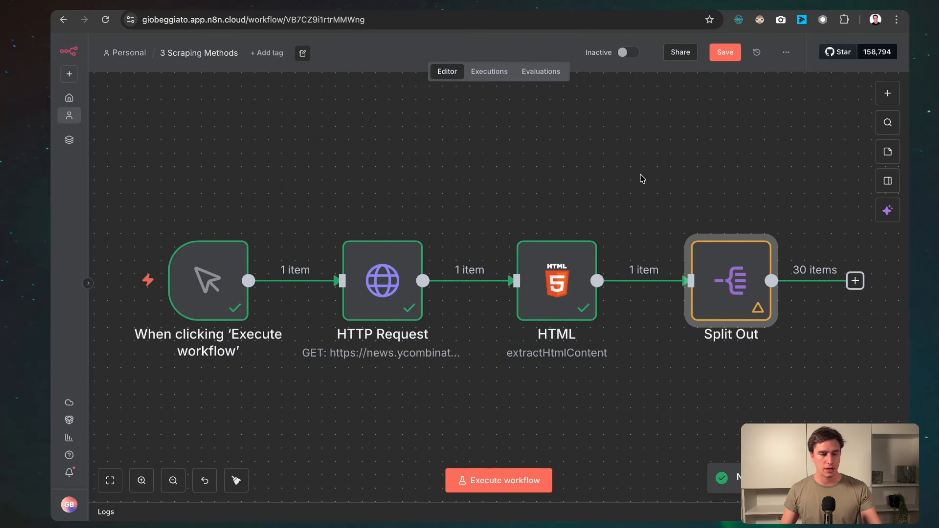
Step: Move the whole four-node chain up so it lines up with the first sticky note, and save the workflow
scroll(660, 215, down, 3)
scroll(661, 219, right, 1)
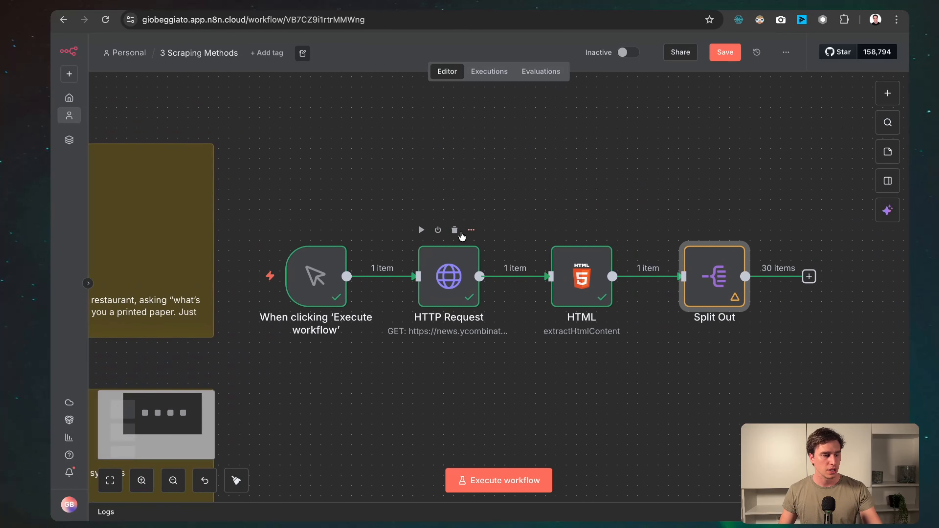
scroll(393, 220, up, 2)
scroll(392, 220, left, 2)
drag(322, 208, 743, 329)
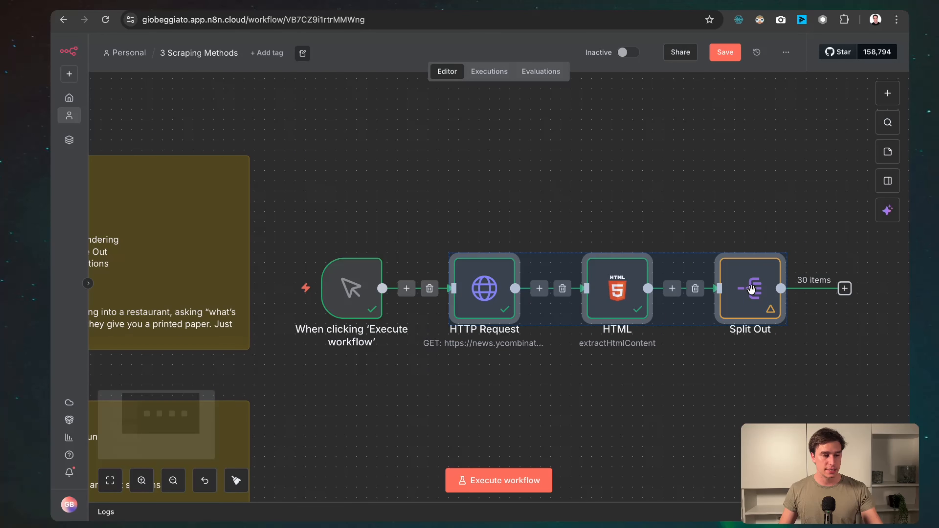
drag(291, 210, 798, 342)
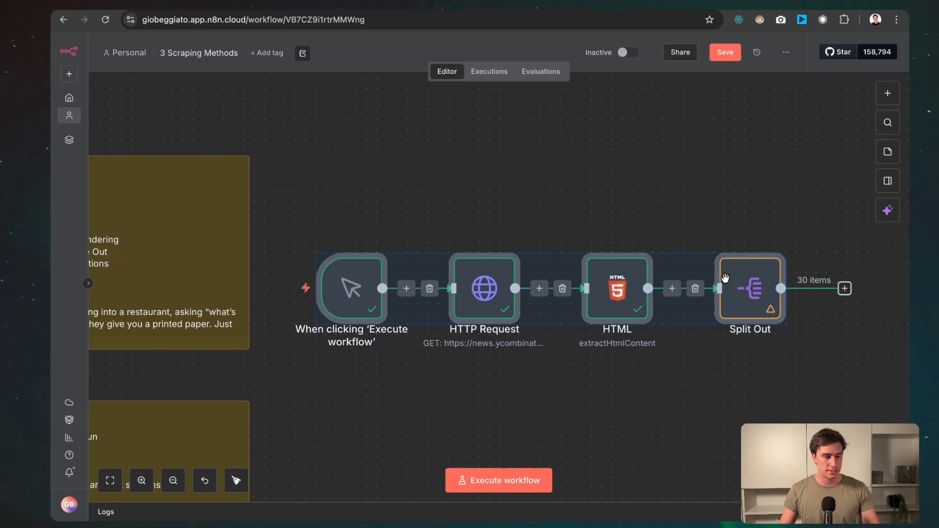
drag(732, 279, 701, 223)
click(514, 317)
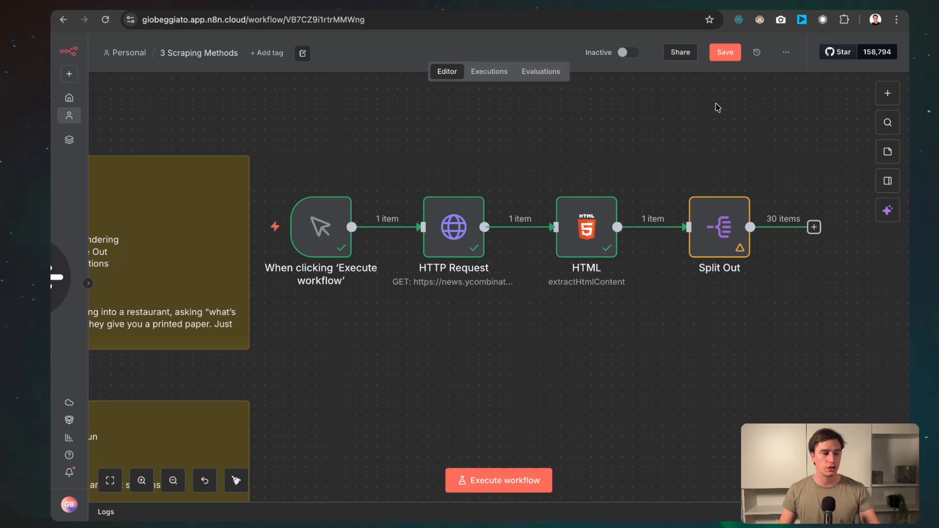
key(ctrl+s)
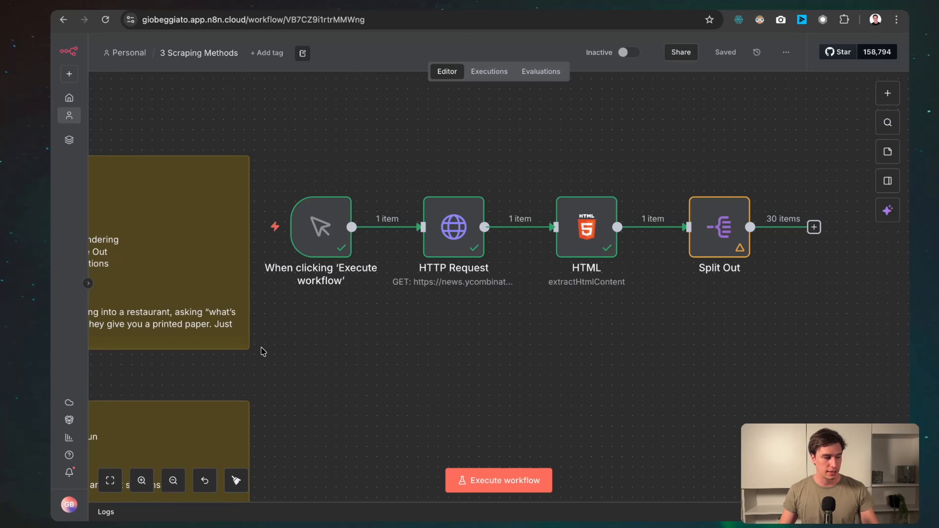
Step: Examine the pros, cons and mental model in the sticky note beside the HTTP Request chain
drag(319, 323, 348, 326)
drag(348, 326, 448, 336)
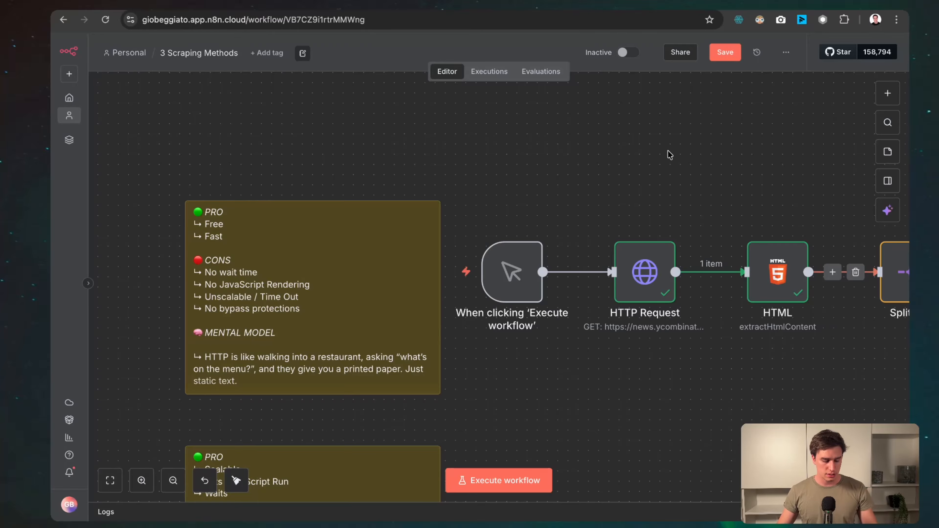
mouse_move(743, 187)
mouse_down()
mouse_move(756, 176)
mouse_move(792, 185)
mouse_move(824, 177)
mouse_move(843, 202)
mouse_move(824, 212)
mouse_up()
mouse_move(629, 169)
mouse_down()
mouse_move(654, 192)
mouse_move(631, 201)
mouse_up()
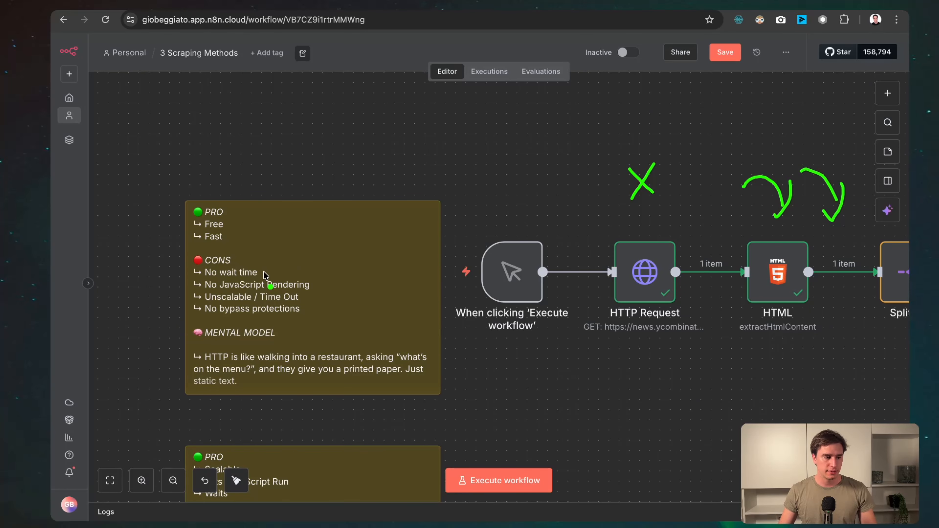
drag(262, 272, 274, 273)
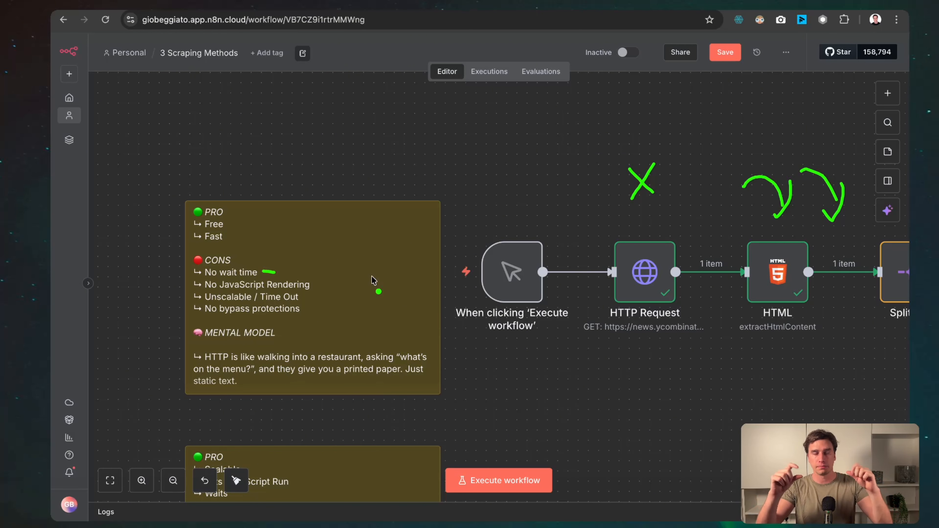
mouse_move(522, 366)
mouse_down()
mouse_move(451, 368)
mouse_move(445, 379)
mouse_move(458, 384)
mouse_up()
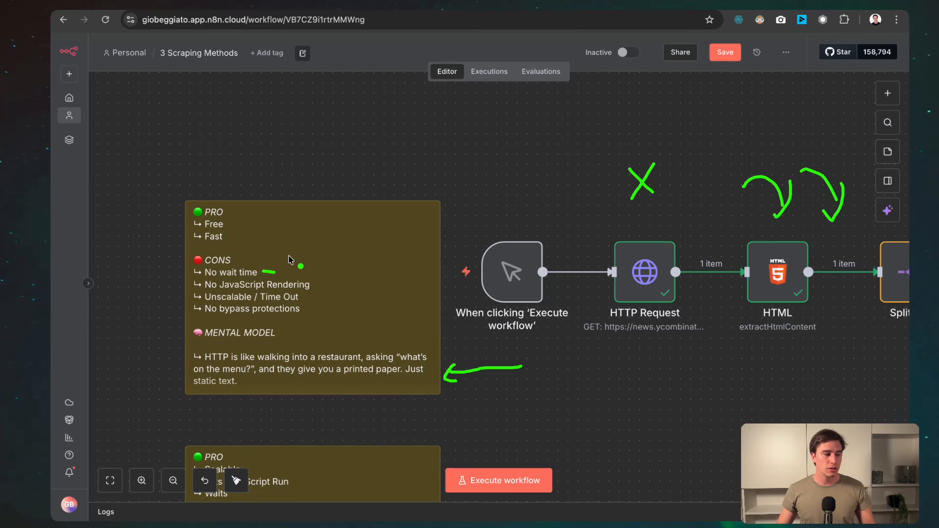
mouse_move(334, 258)
mouse_down()
mouse_move(318, 276)
mouse_move(325, 283)
mouse_up()
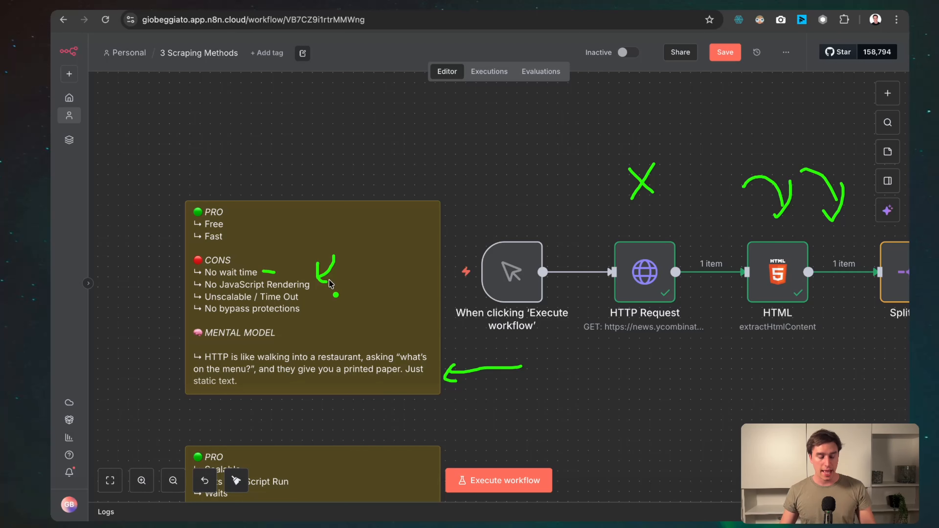
key(Escape)
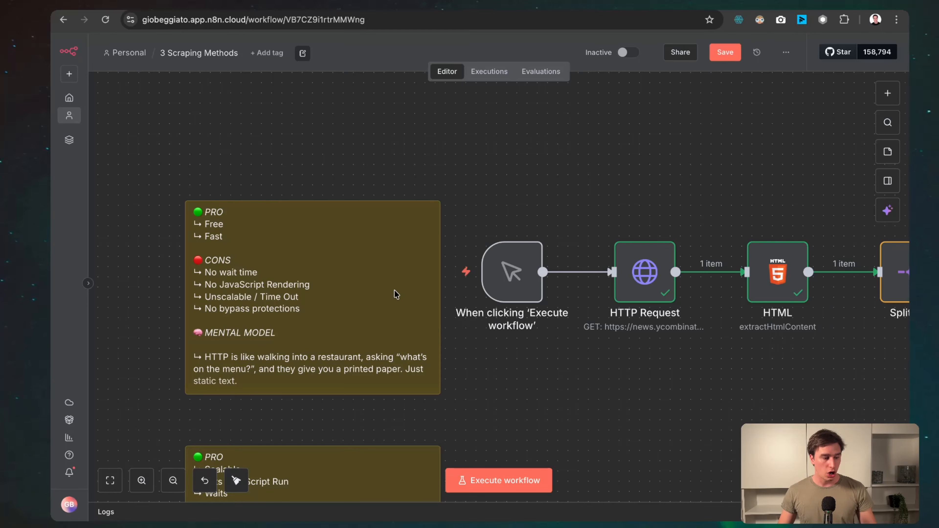
mouse_move(481, 284)
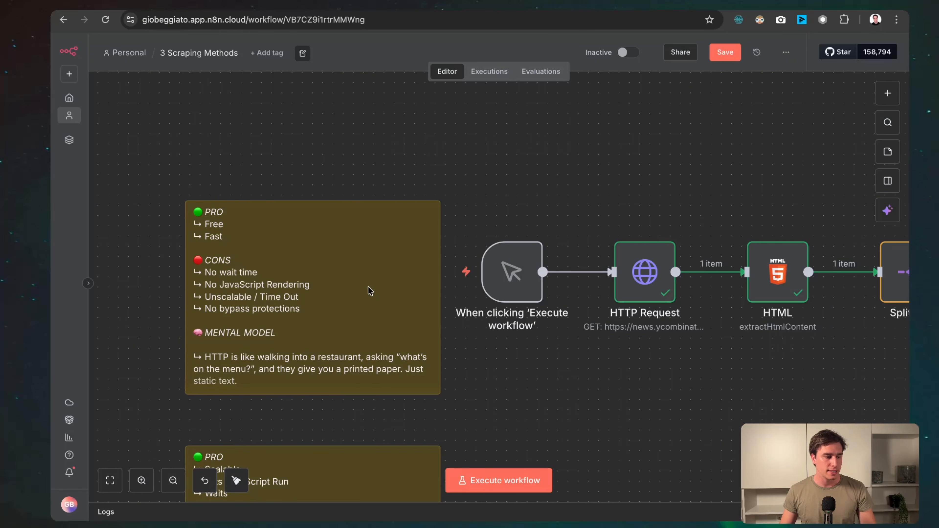
key(ctrl+a)
drag(348, 303, 319, 307)
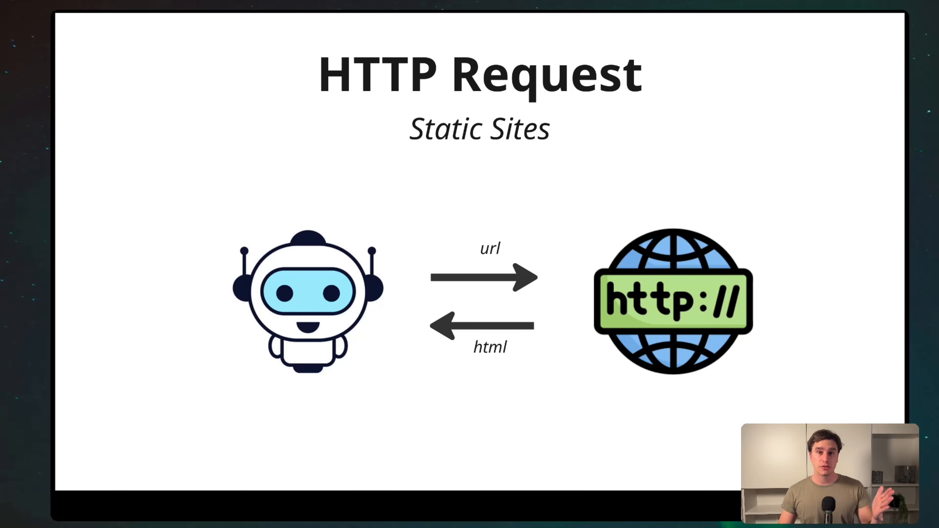
key(Right)
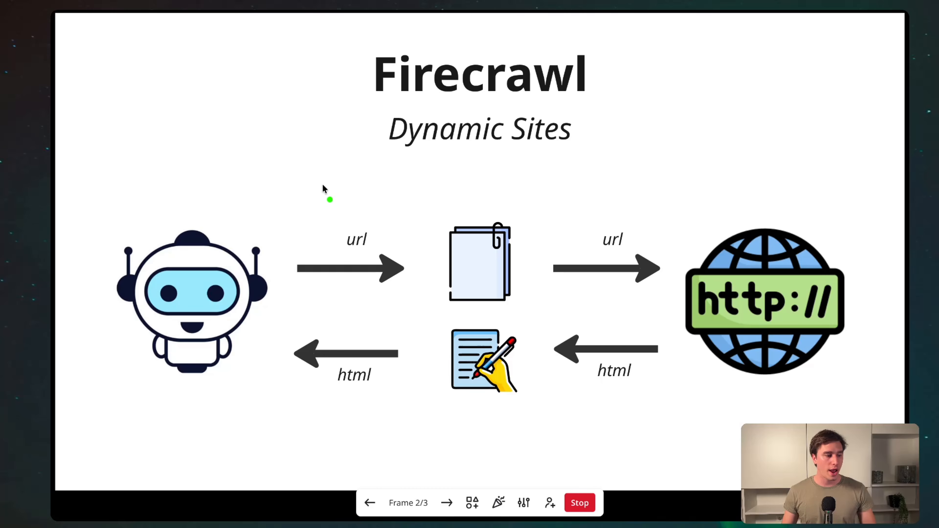
click(433, 212)
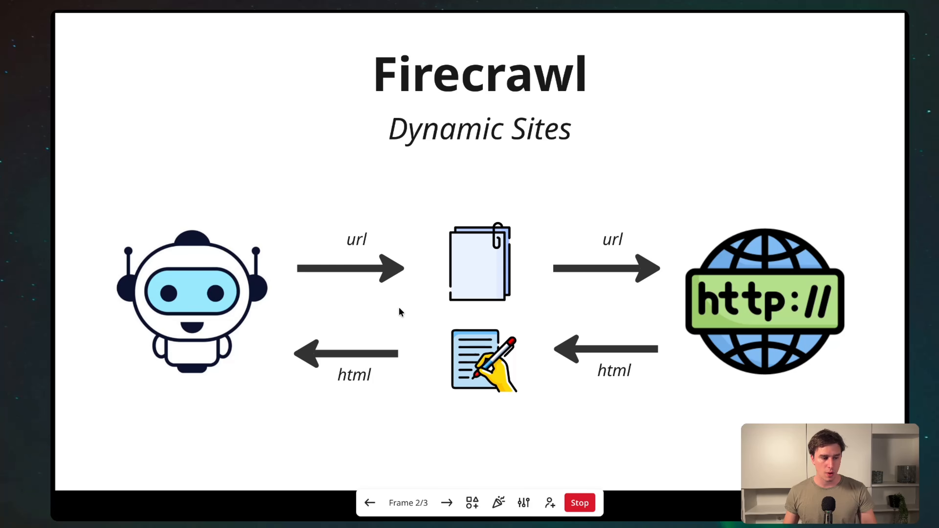
mouse_move(236, 218)
mouse_down()
mouse_move(261, 206)
mouse_move(376, 199)
mouse_up()
drag(423, 219, 410, 224)
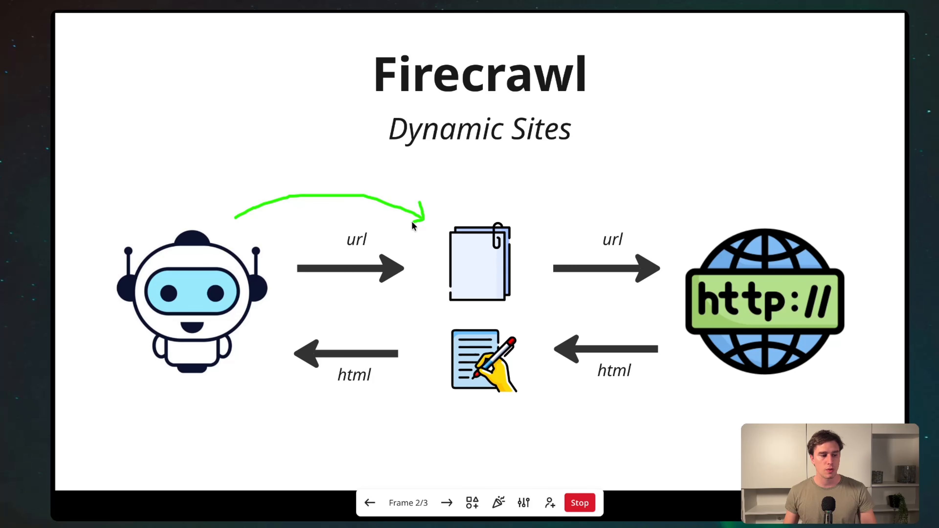
click(359, 233)
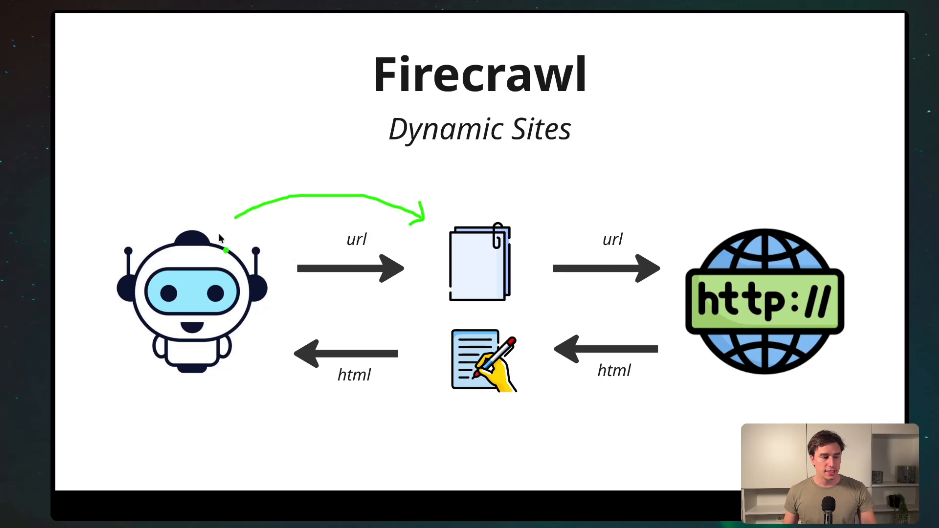
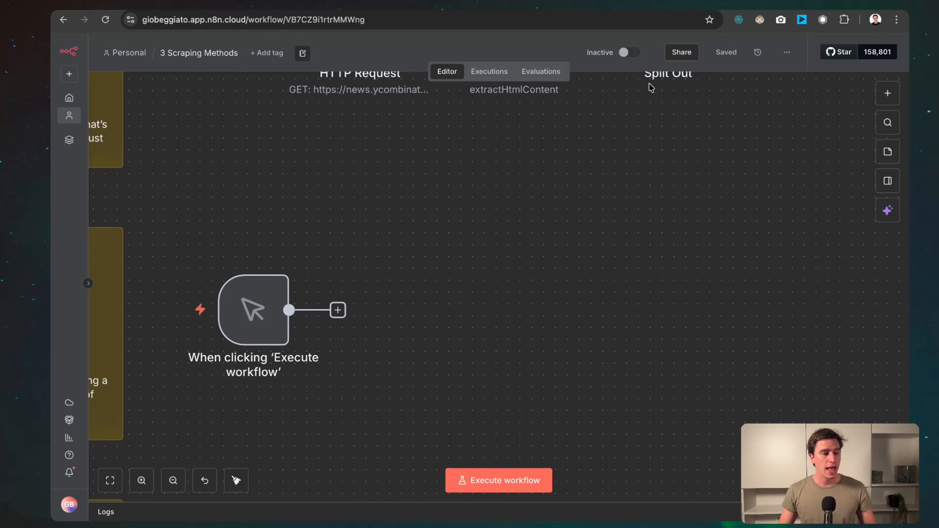
Step: Switch to the Firecrawl website and open its account dashboard
click(636, 7)
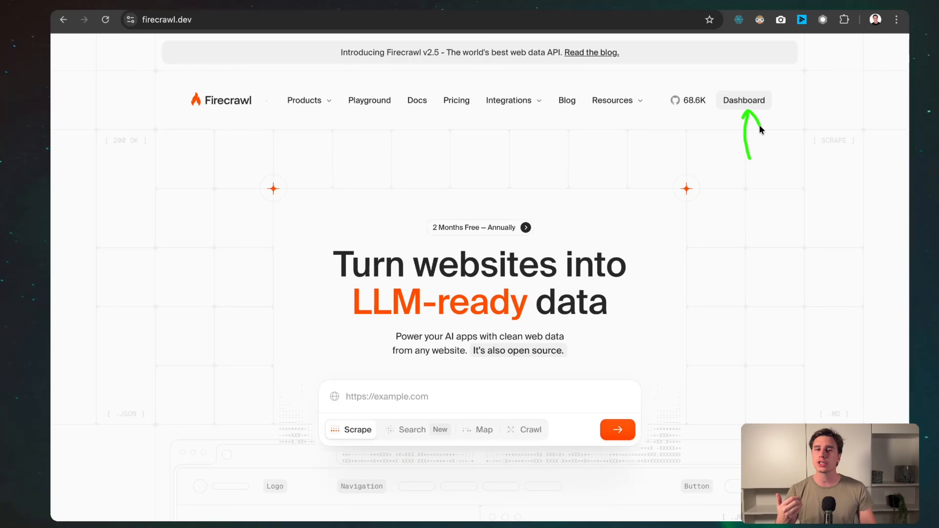
click(748, 105)
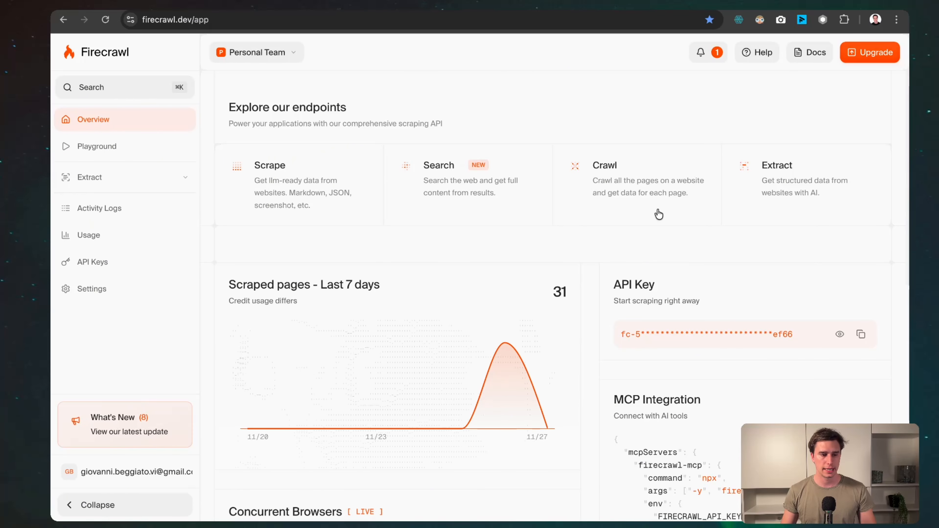
Step: Switch back to n8n and add a Firecrawl node with the "Scrape a url and get its content" action after the unconnected manual trigger
click(207, 5)
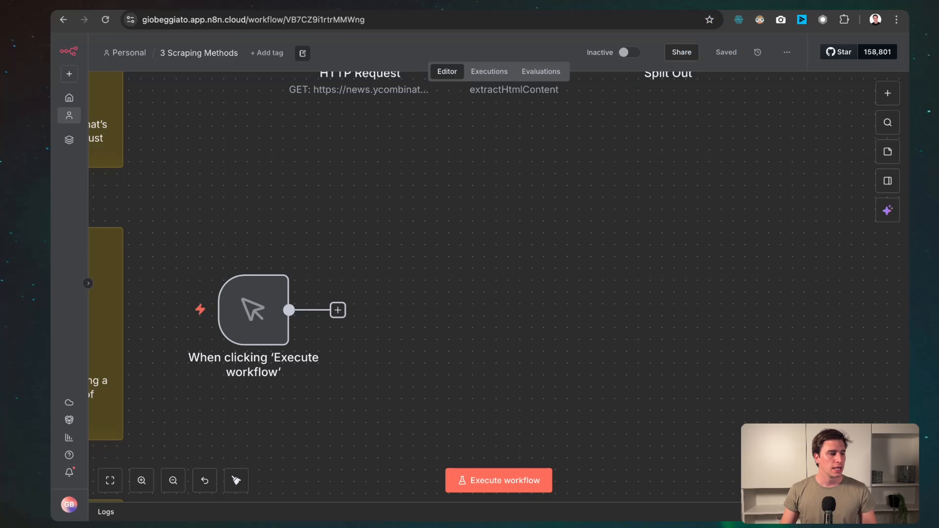
click(338, 310)
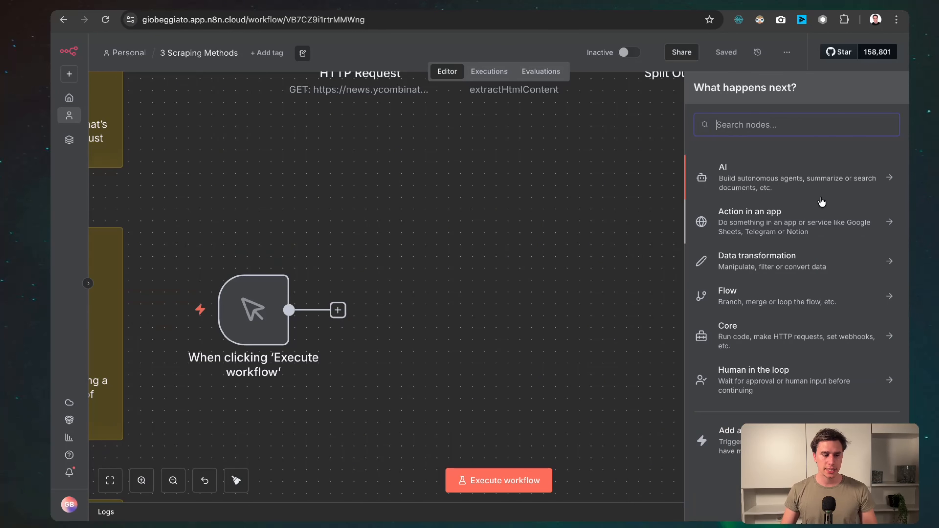
text(fire)
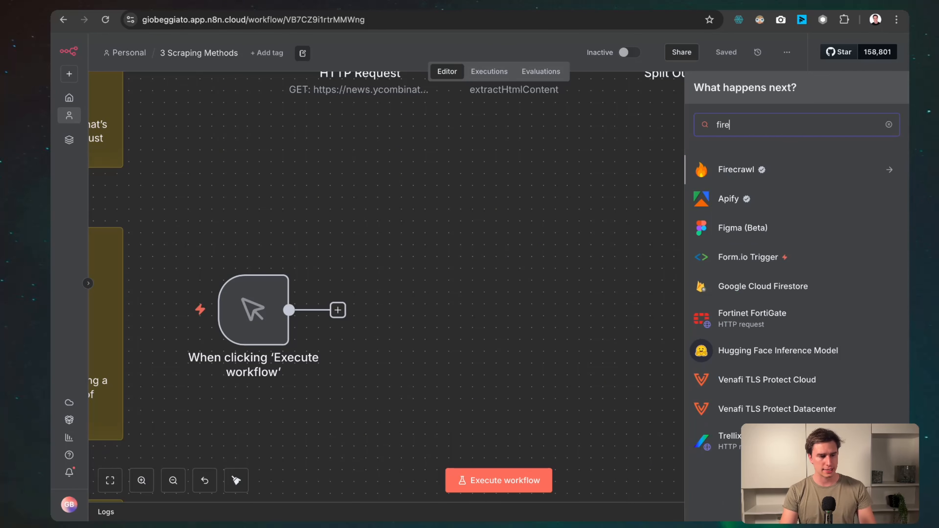
click(728, 171)
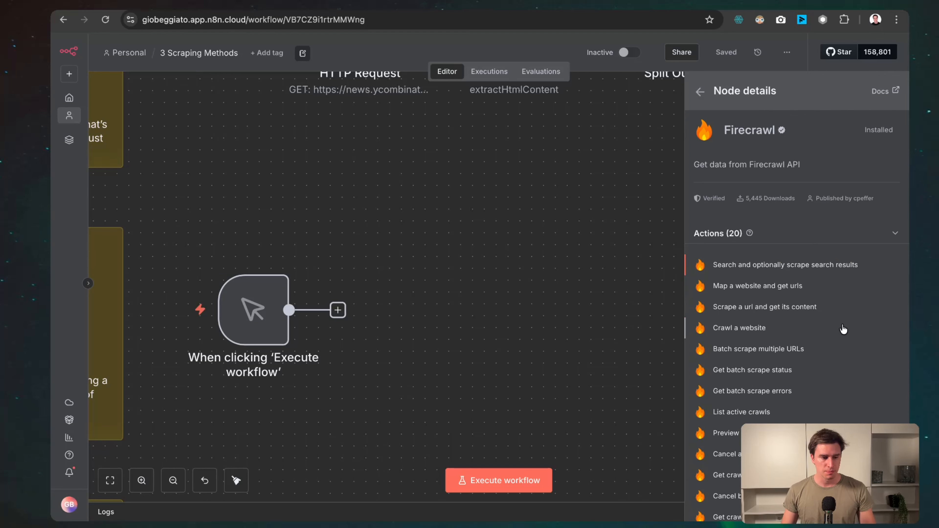
drag(876, 301, 861, 281)
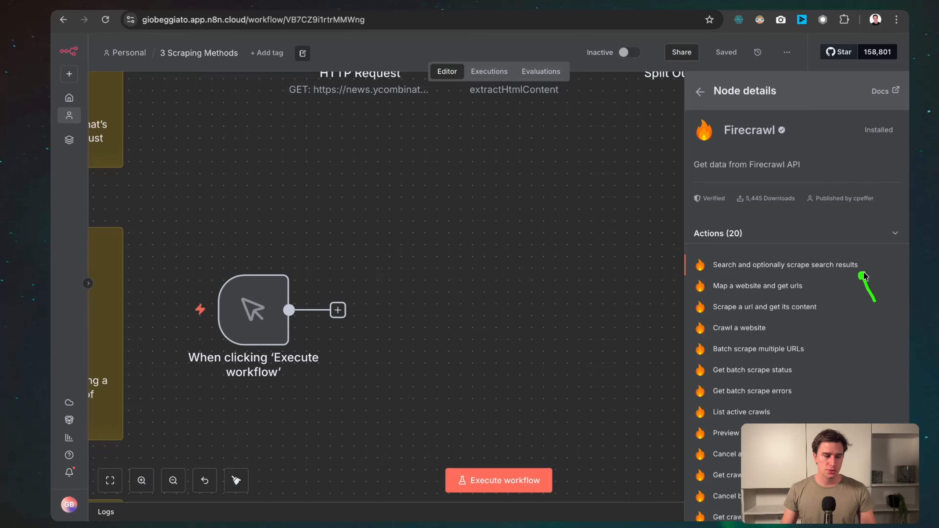
click(835, 302)
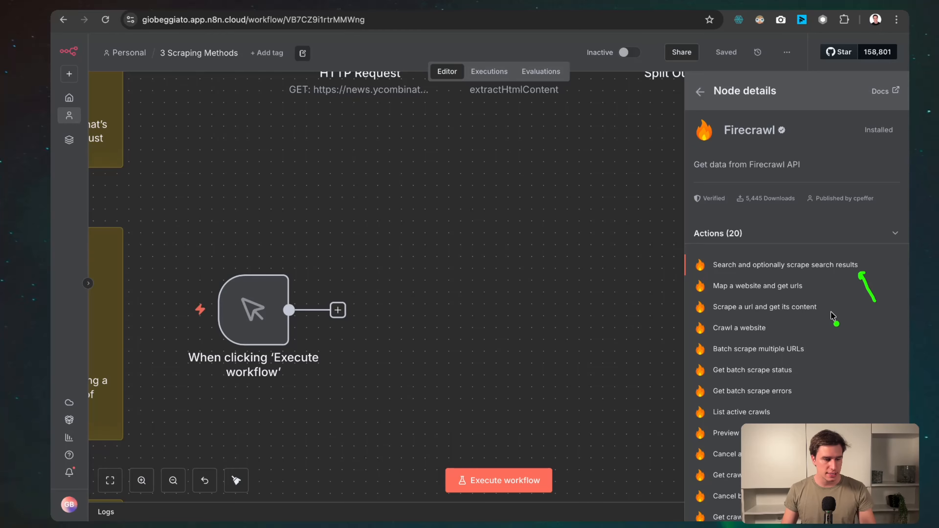
drag(854, 310, 831, 309)
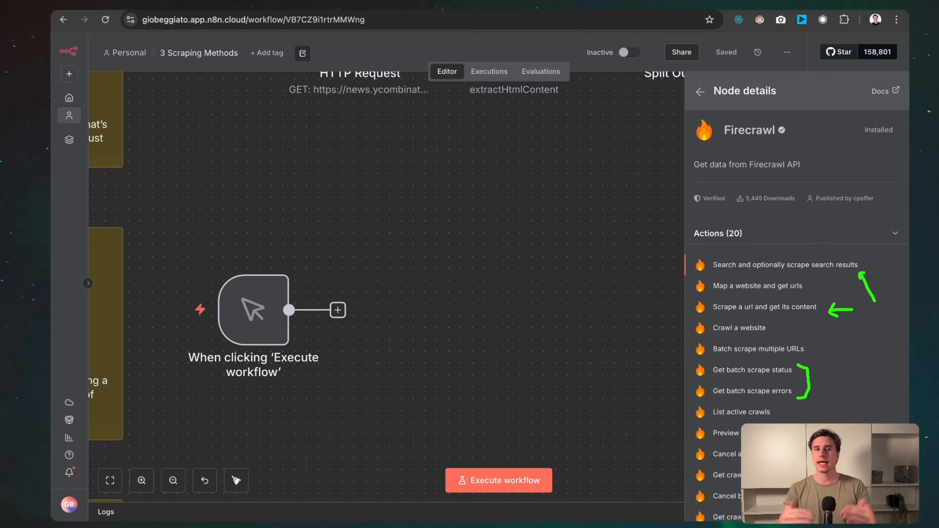
key(Escape)
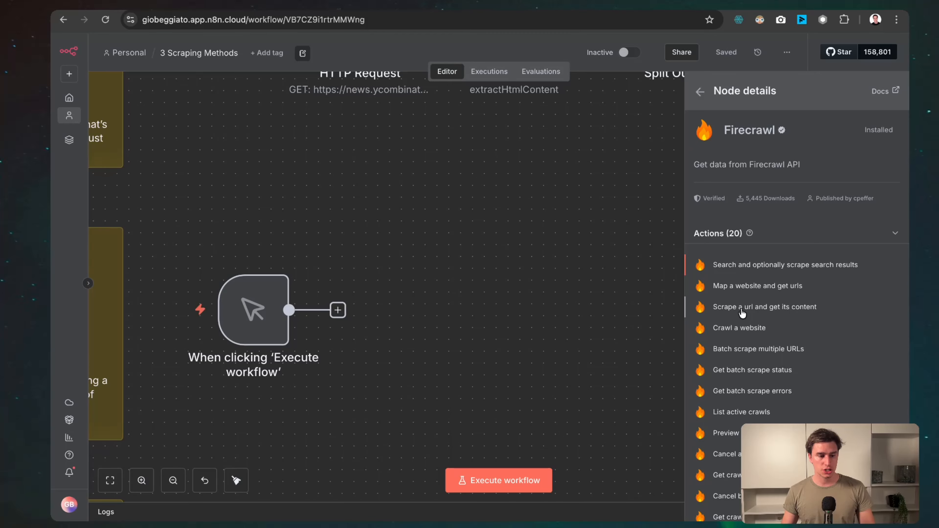
click(728, 307)
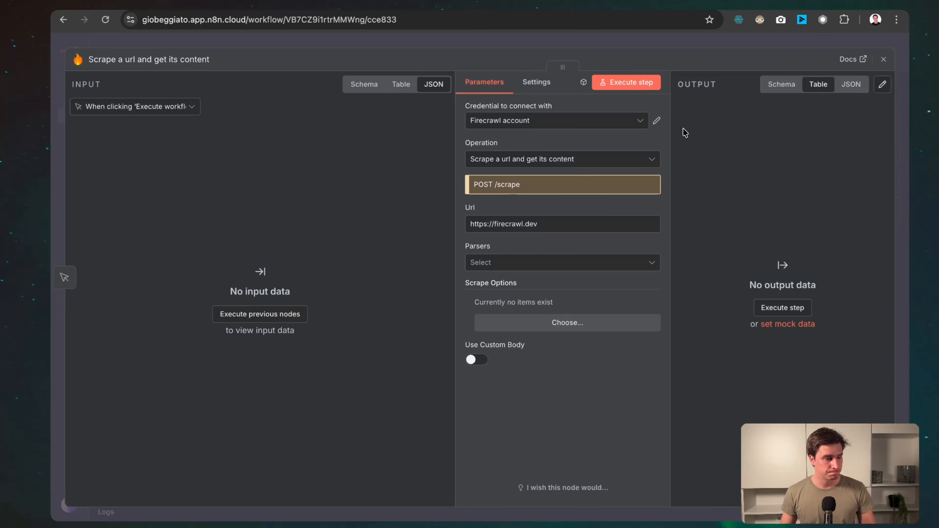
Step: Start a new Firecrawl API credential for the scrape node
click(561, 121)
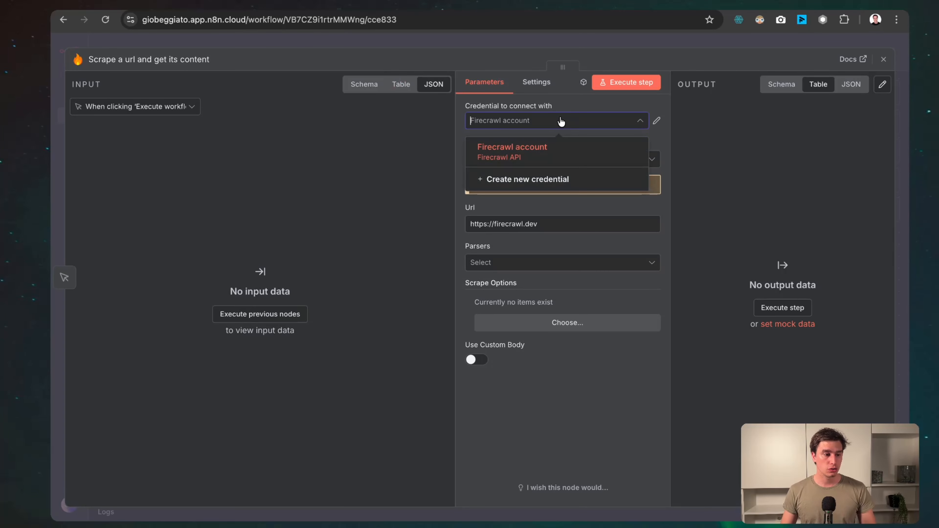
click(520, 181)
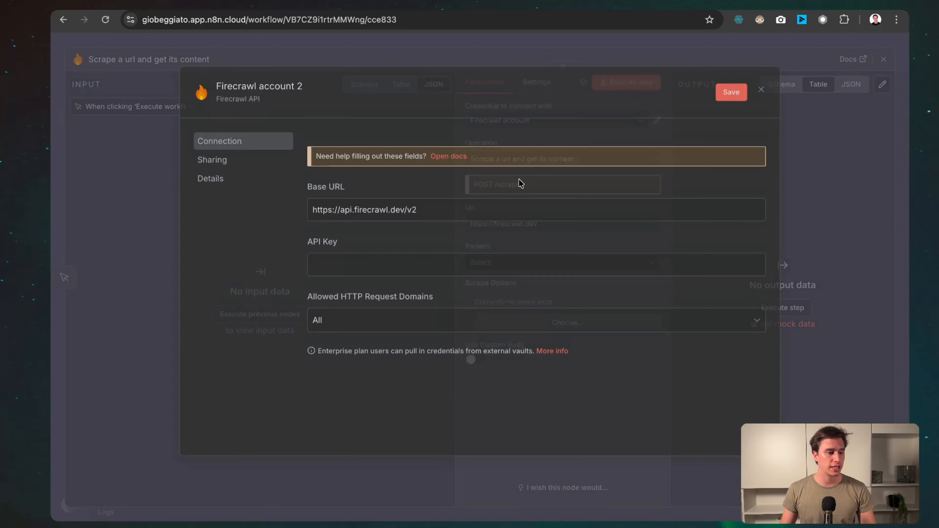
click(395, 265)
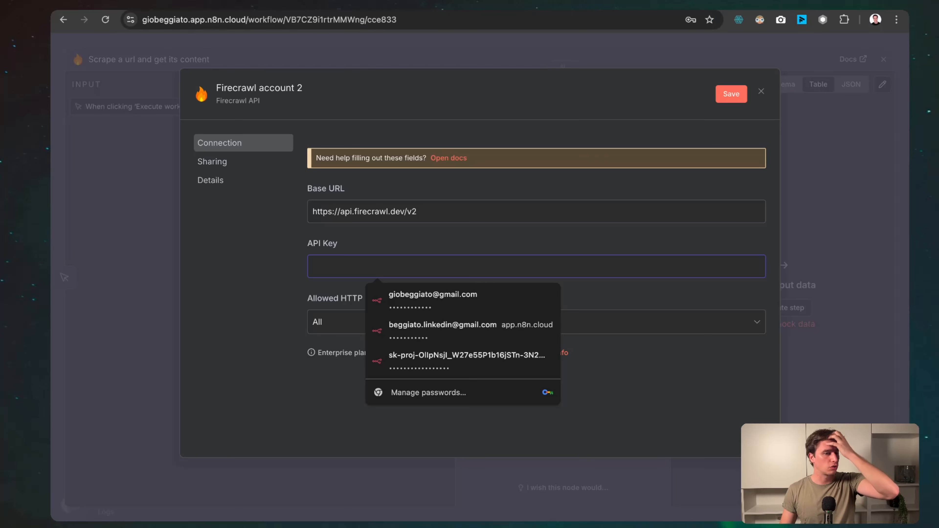
Step: Switch to the Firecrawl dashboard and create an API key named "n8n test firecrawl"
click(636, 11)
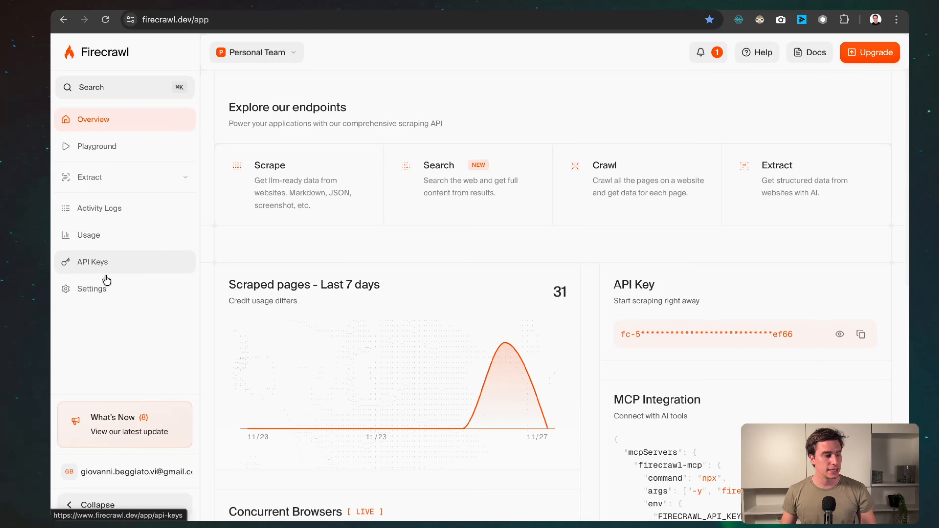
click(101, 291)
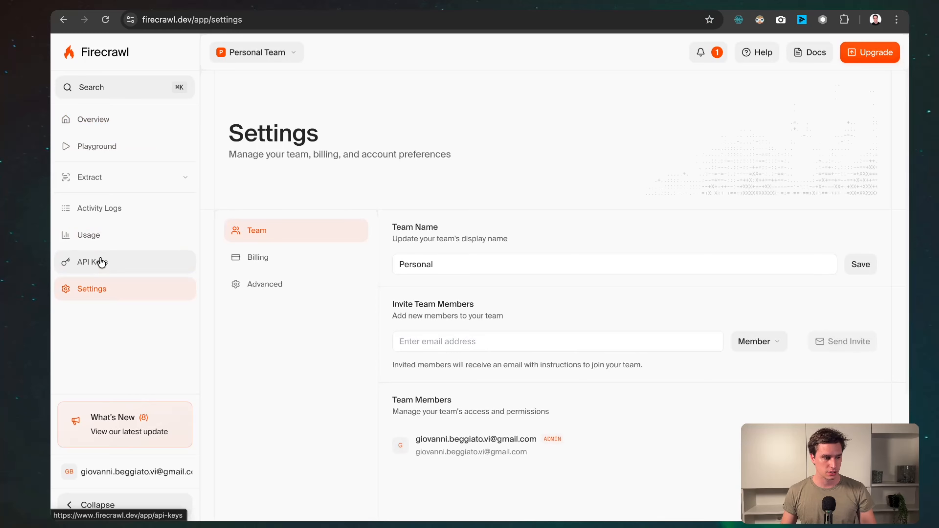
click(101, 263)
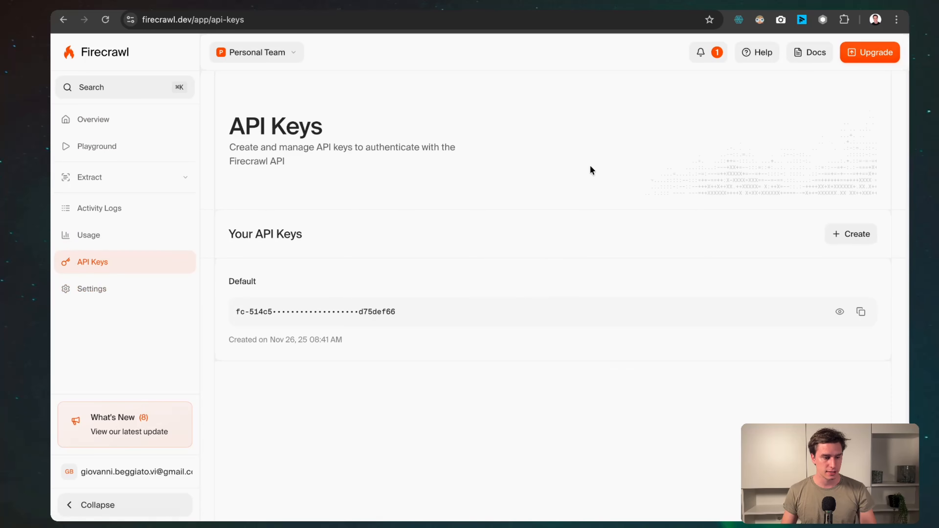
click(863, 235)
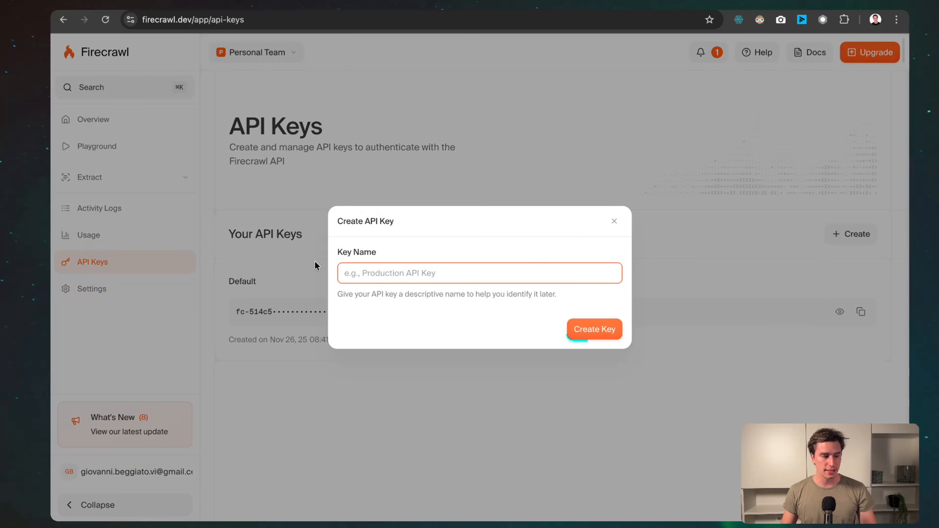
text(n8n test fiur)
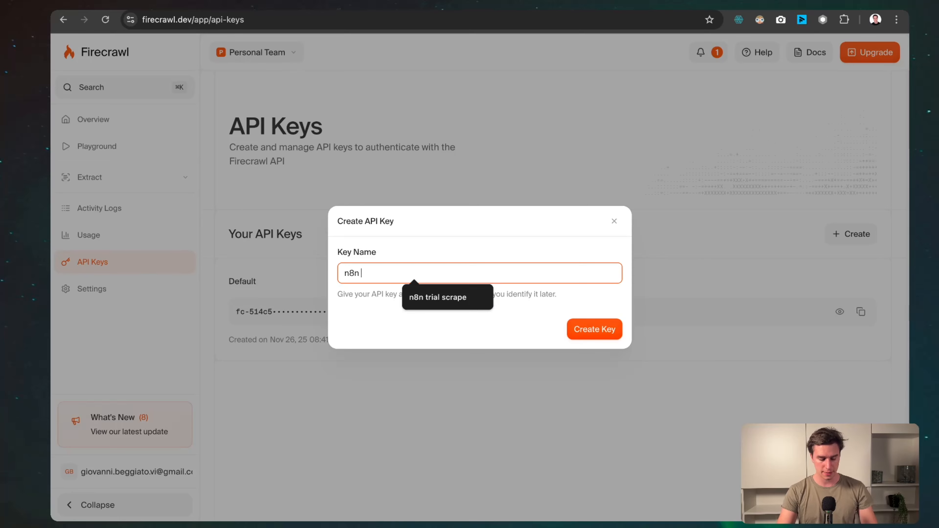
key(BackSpace)
key(BackSpace)
key(BackSpace)
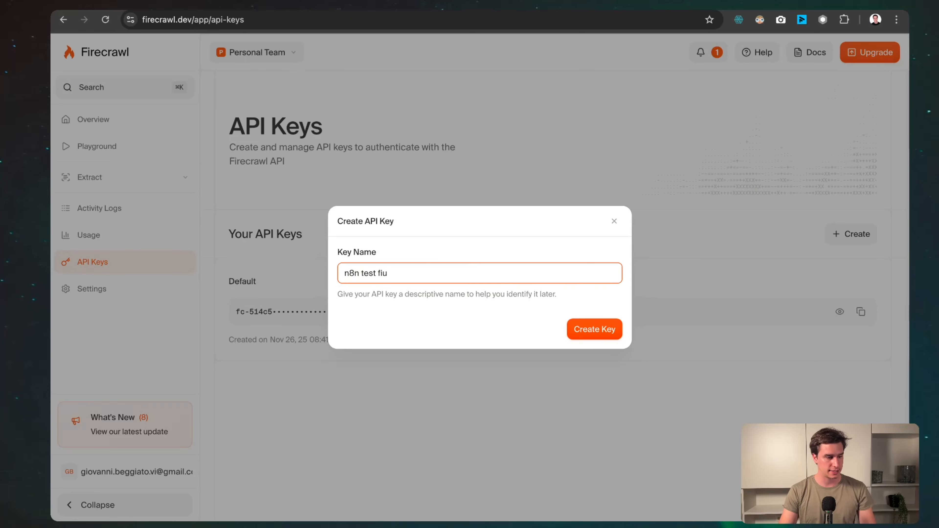
text(irecrawl)
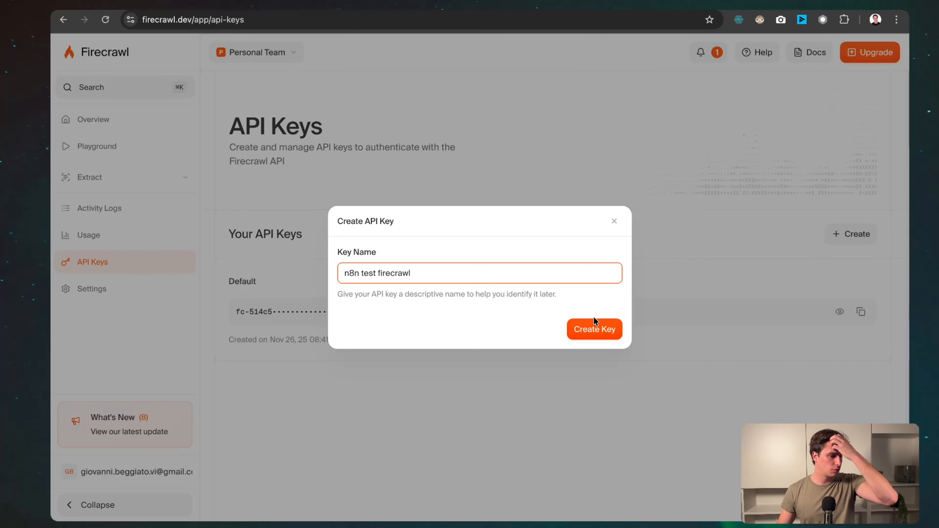
click(598, 329)
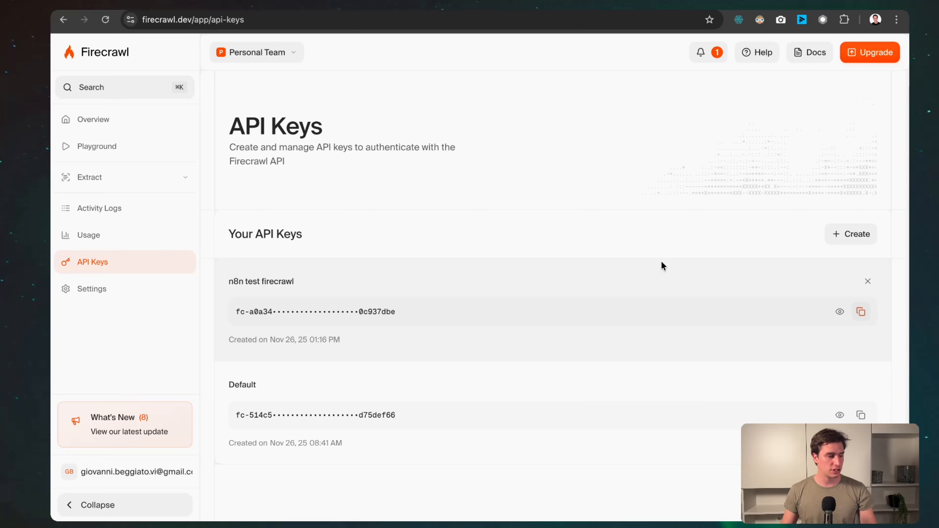
Step: Check the Firecrawl account's credit usage and return to the API keys list
click(88, 235)
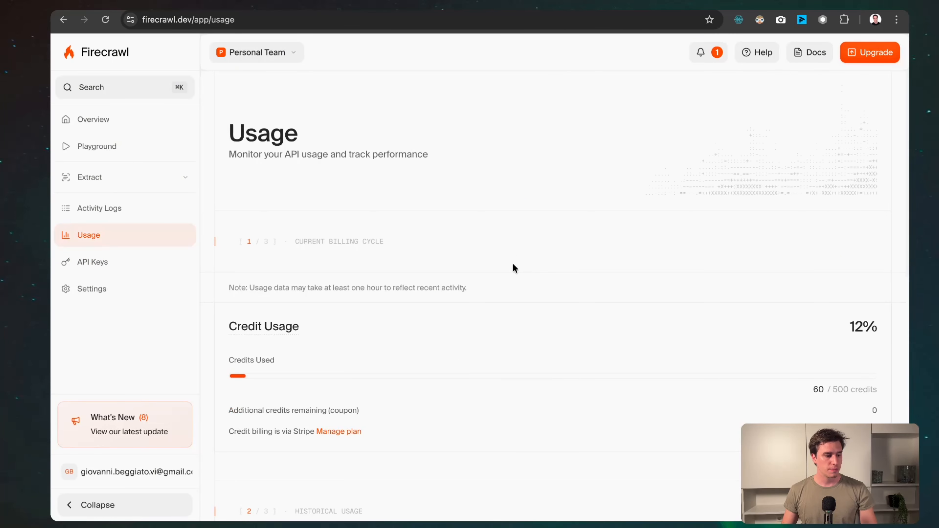
mouse_move(797, 395)
mouse_down()
mouse_move(881, 397)
mouse_move(882, 377)
mouse_move(795, 385)
mouse_up()
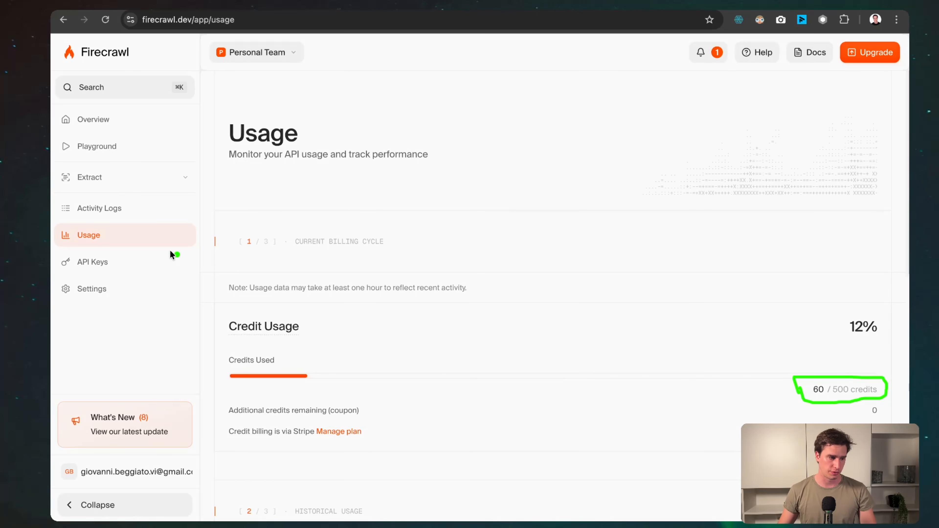
click(107, 266)
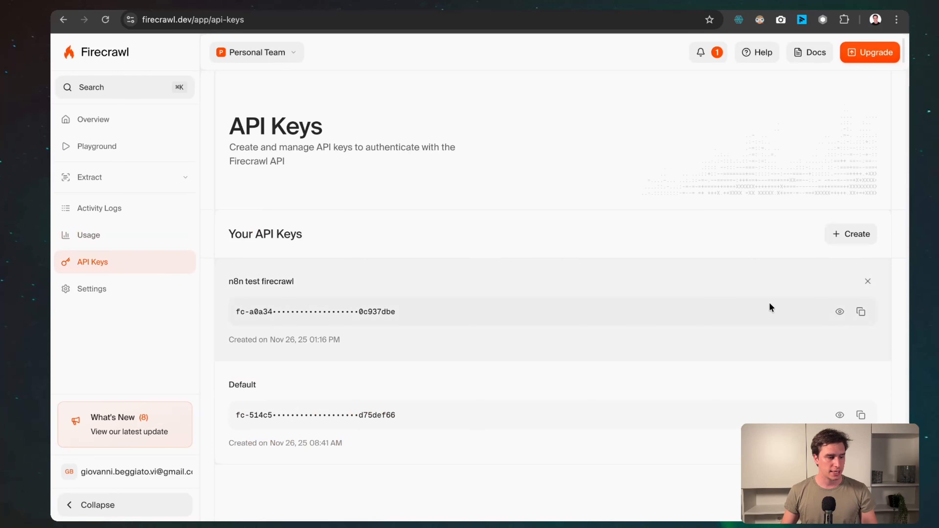
Step: Copy the "n8n test firecrawl" API key, paste it into the new n8n credential's API Key field, and save the credential
click(861, 312)
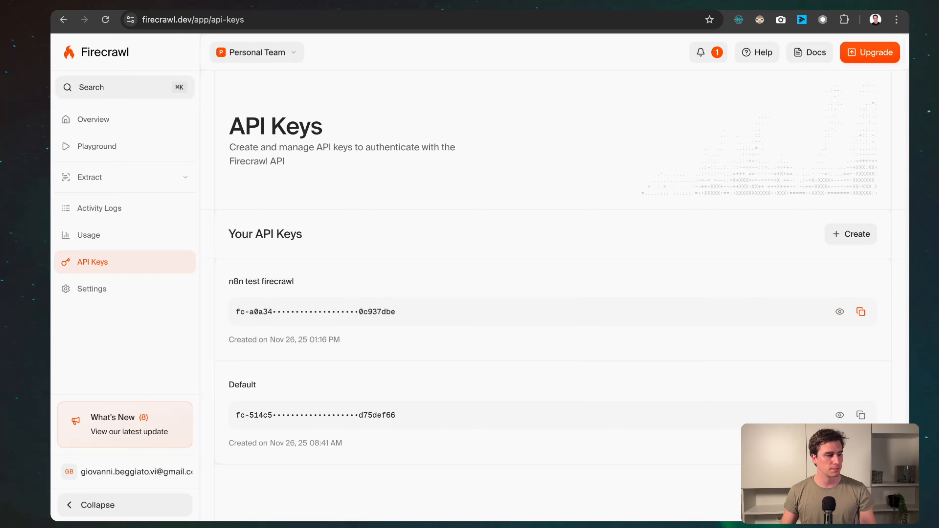
click(229, 5)
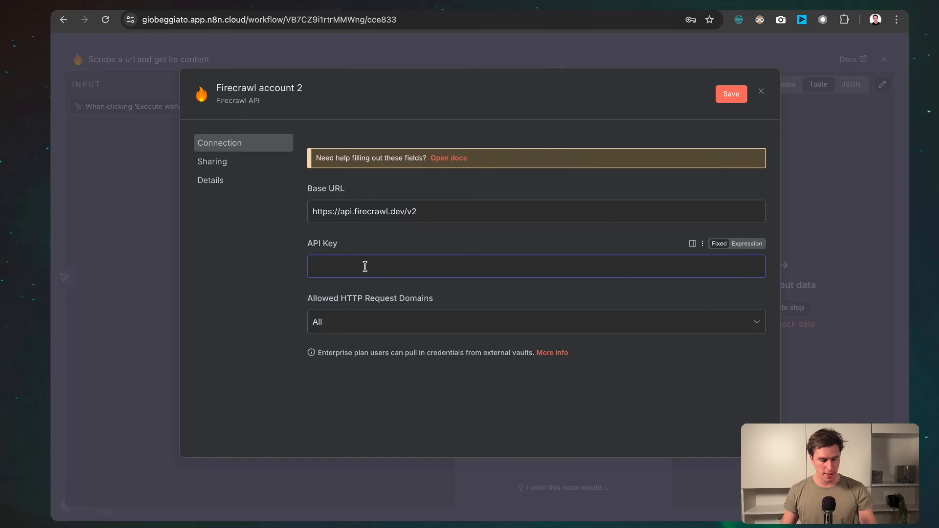
key(ctrl+v)
click(724, 96)
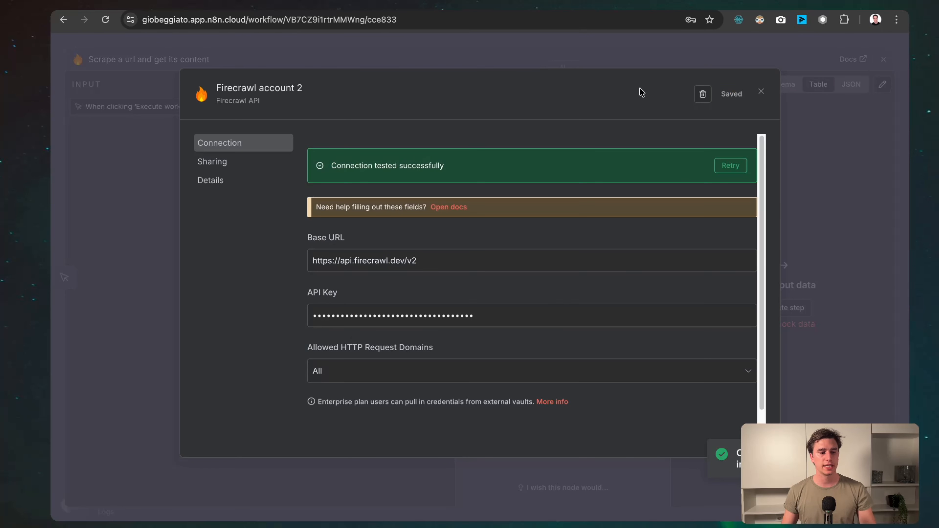
click(530, 46)
click(705, 48)
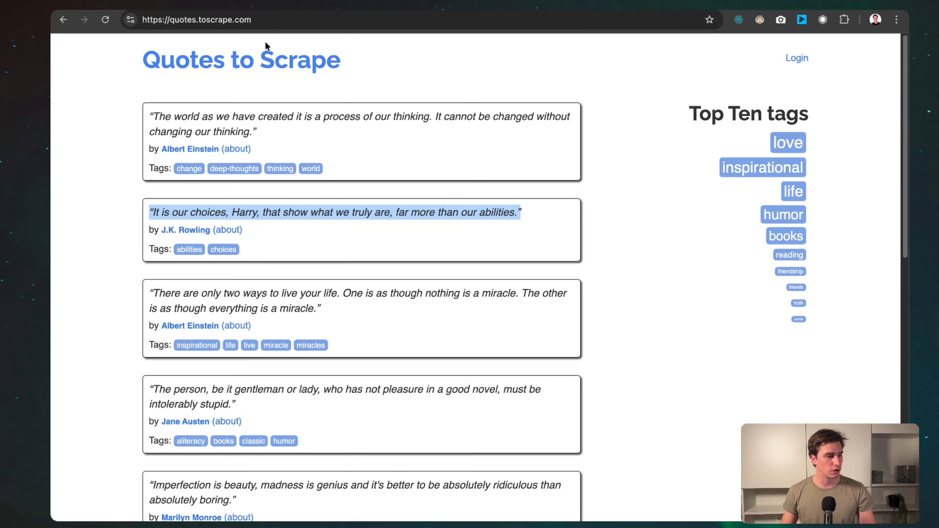
click(231, 18)
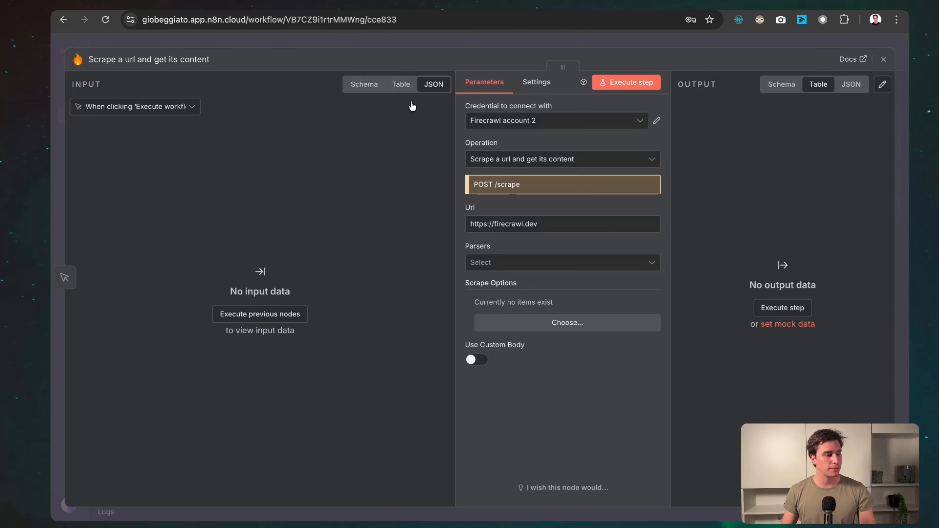
drag(549, 224, 321, 223)
key(ctrl+v)
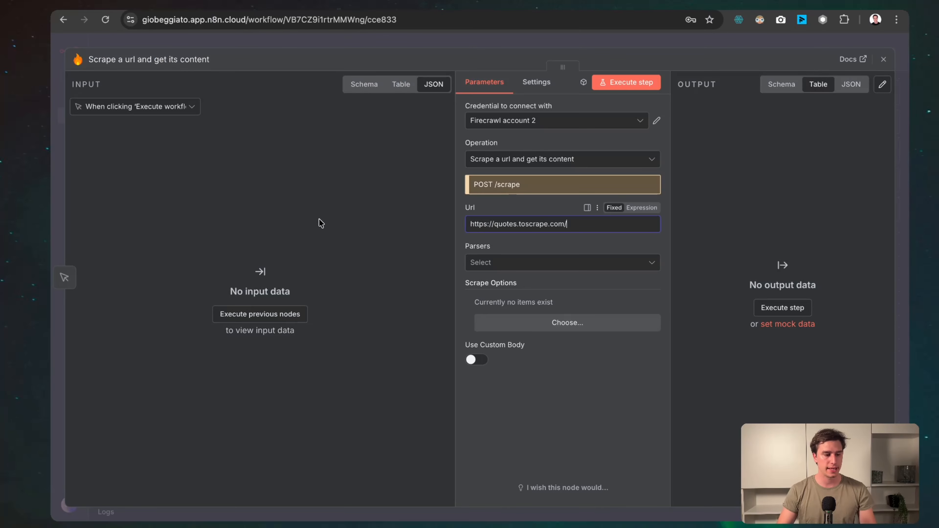
click(632, 85)
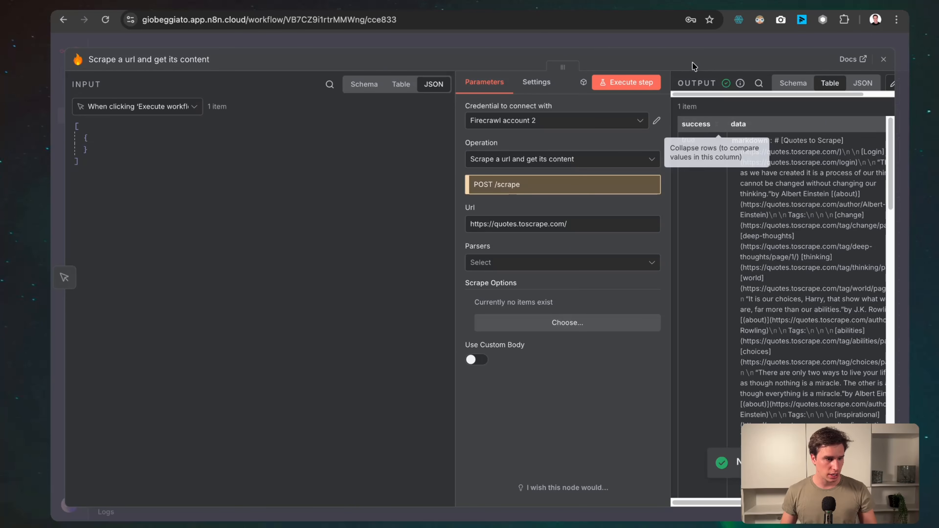
Step: Show the scrape node's output as JSON and examine its markdown field
click(686, 46)
double_click(404, 306)
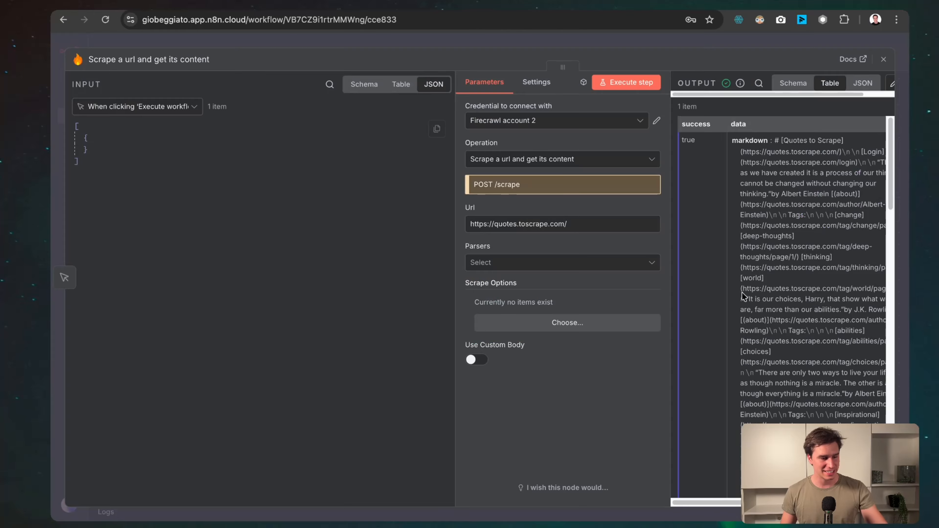
click(858, 83)
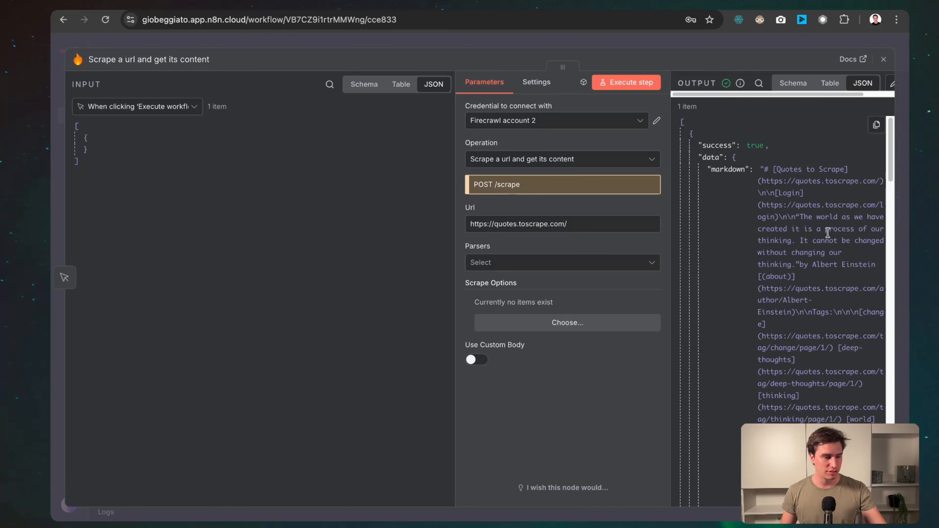
scroll(828, 232, down, 5)
scroll(777, 214, up, 5)
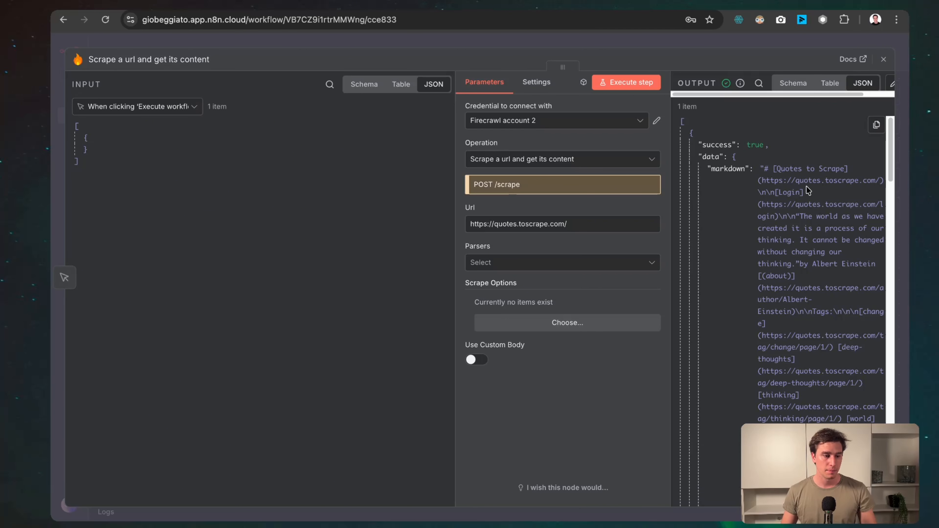
drag(714, 181, 753, 182)
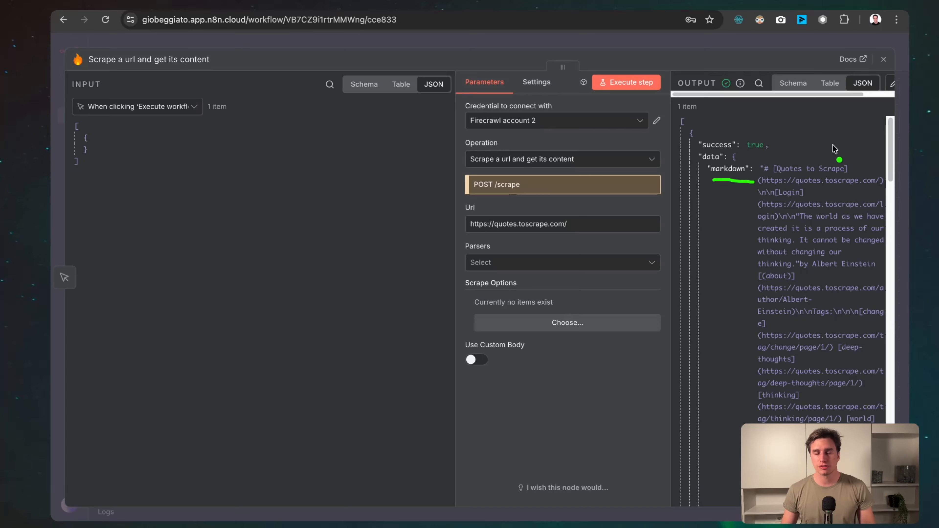
drag(848, 131, 829, 158)
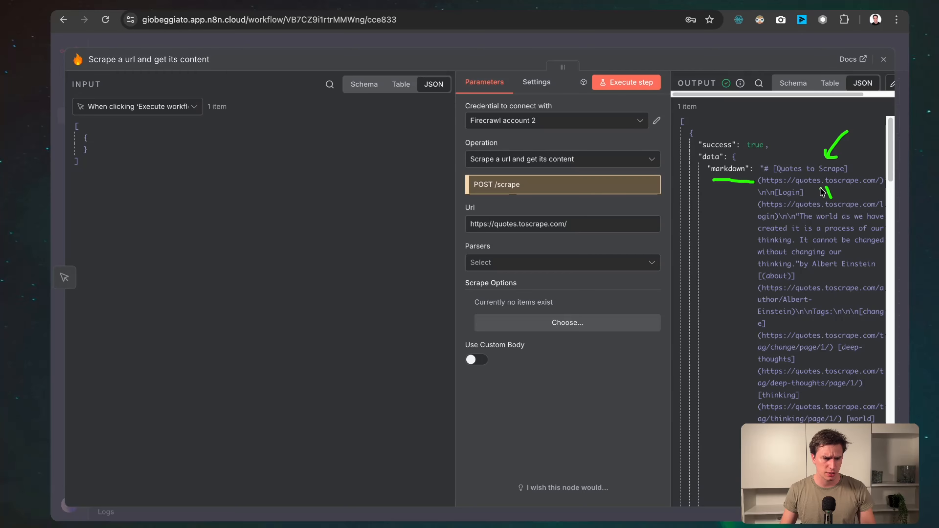
drag(762, 236, 822, 225)
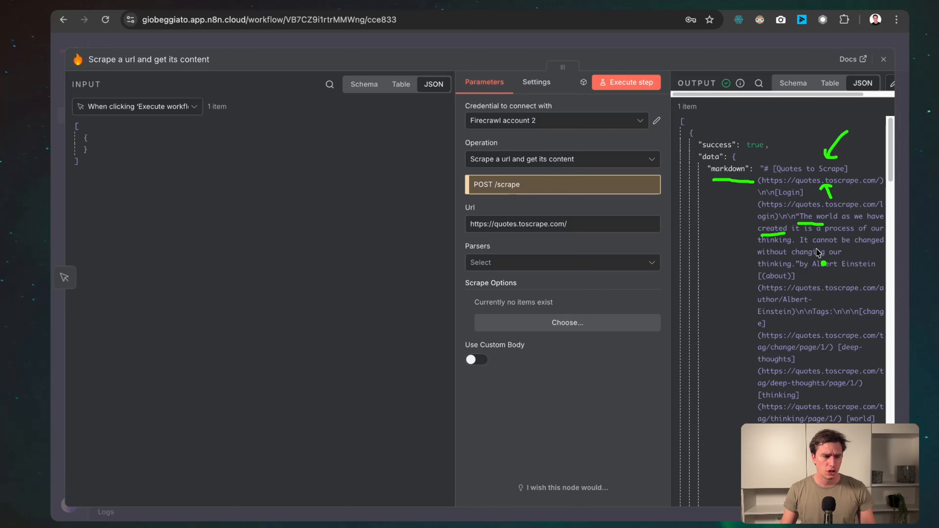
drag(810, 284, 814, 283)
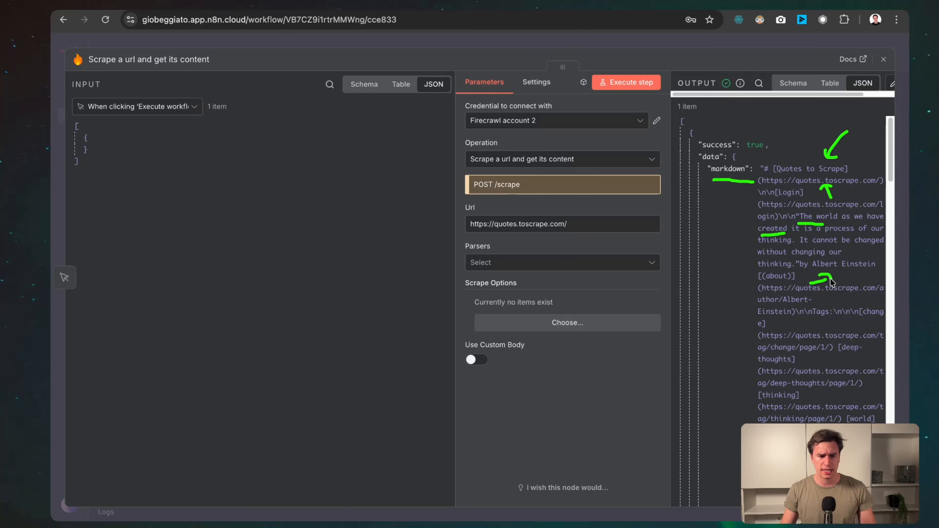
click(768, 290)
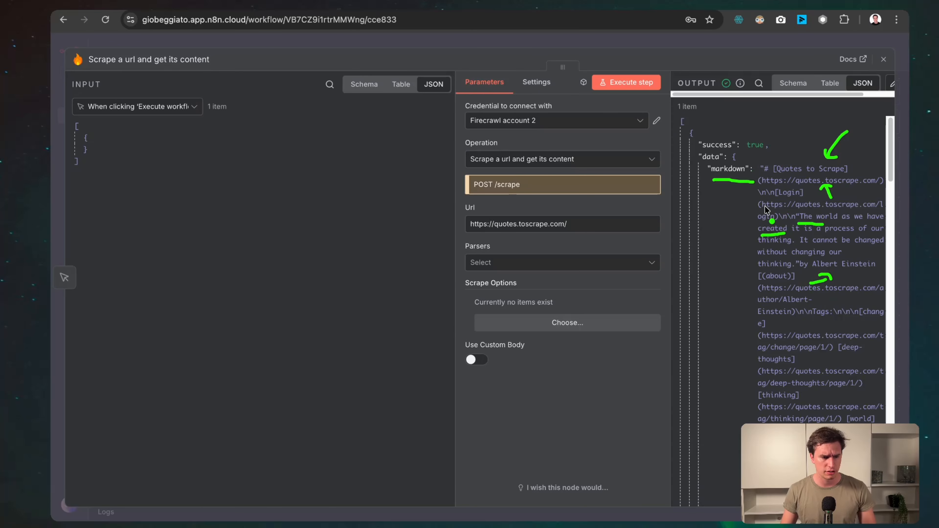
key(Escape)
Step: Save the workflow and add an Information Extractor node after the Firecrawl scrape node
click(623, 47)
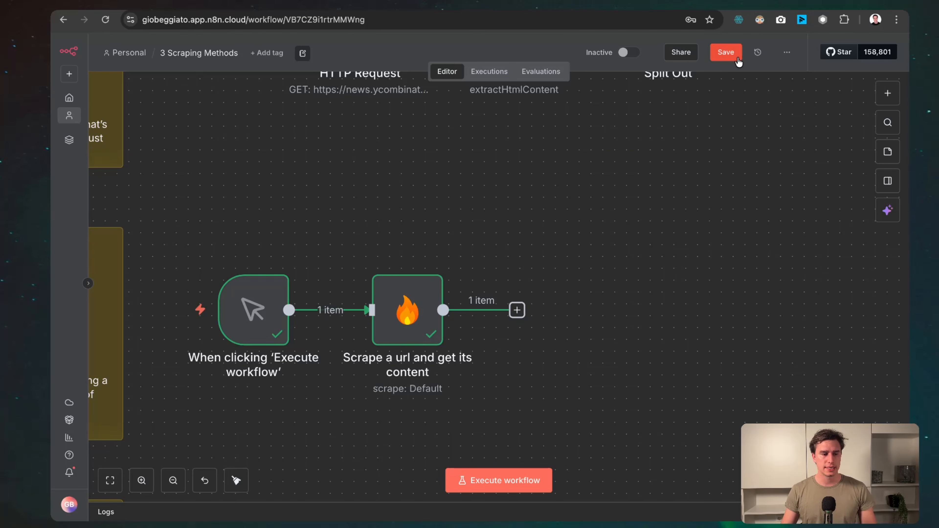
click(726, 52)
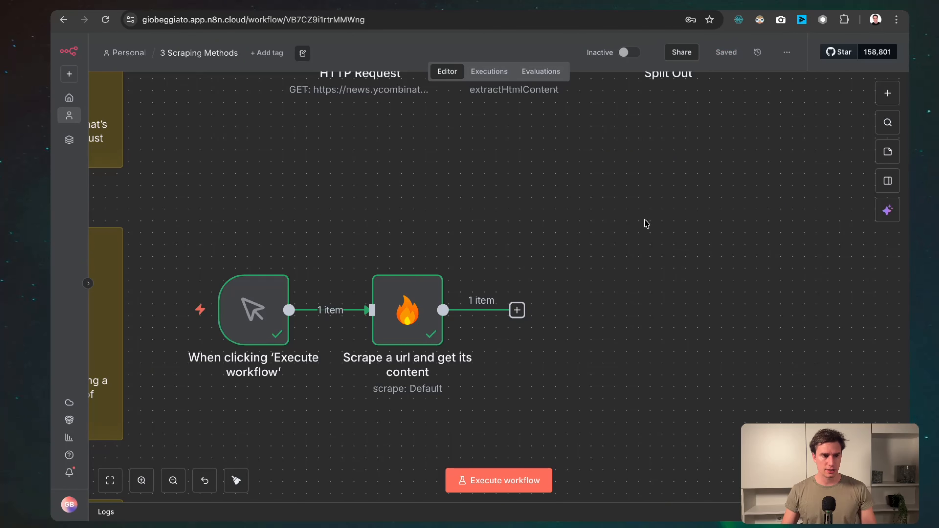
click(517, 311)
text(info)
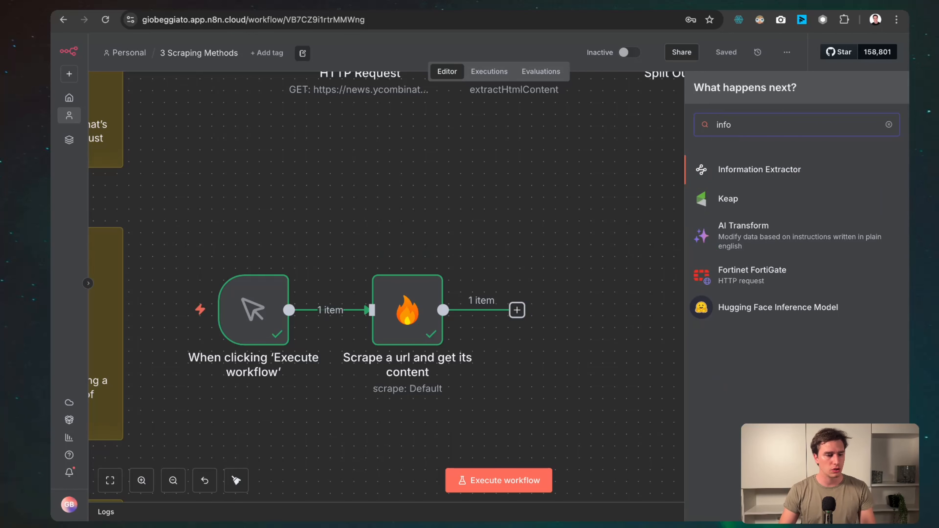
click(760, 169)
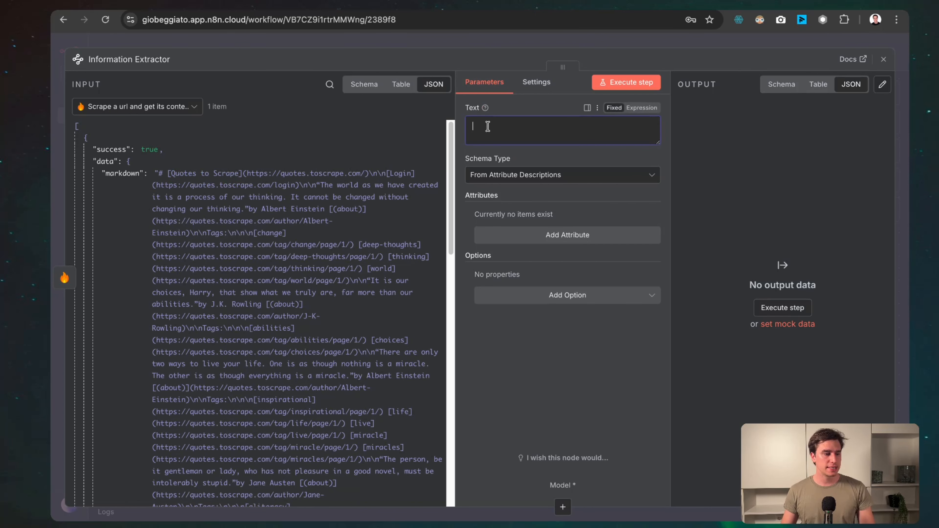
Step: Map the scraped markdown to the extractor's Text and add a String attribute quoteText described as "All the text of all quotes together"
drag(132, 174, 492, 125)
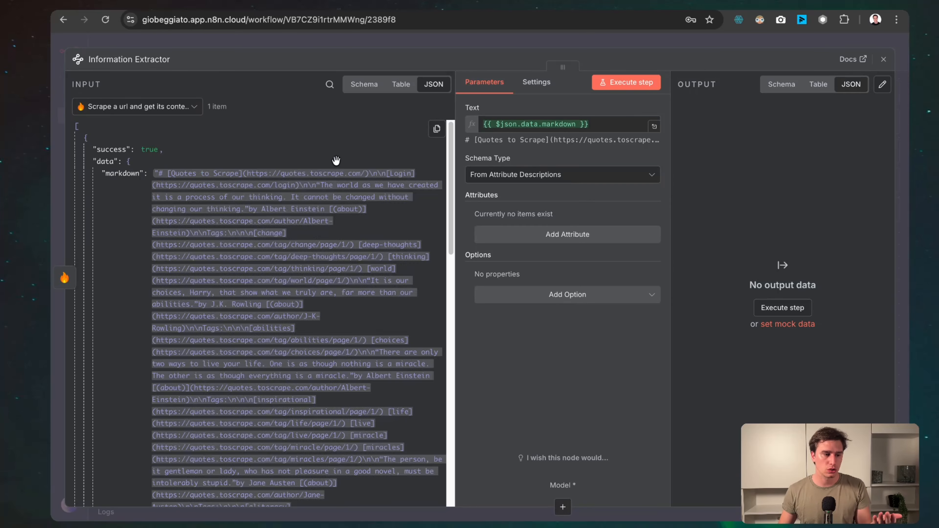
click(544, 232)
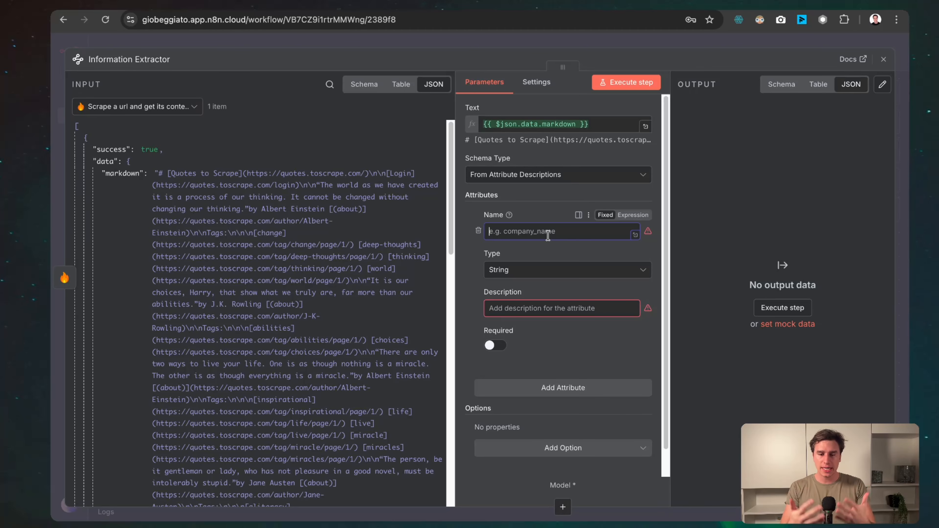
text(quote)
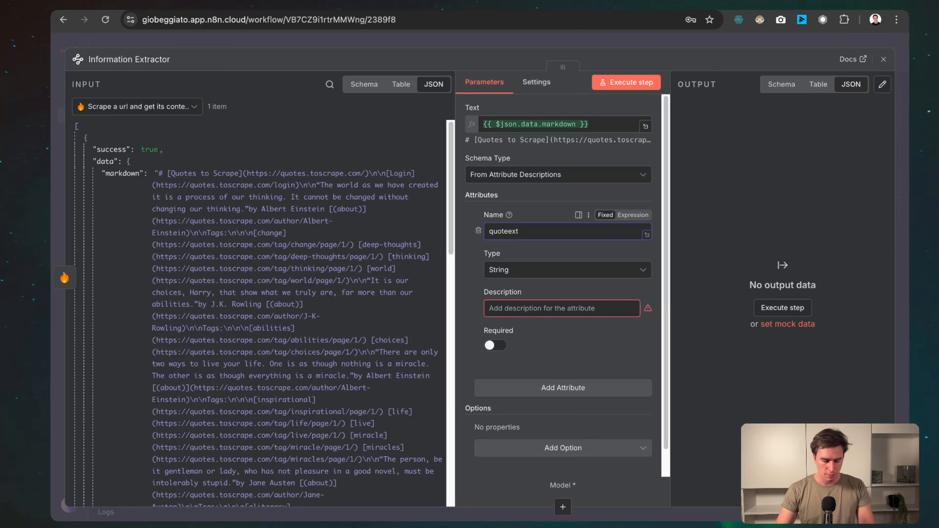
text(T)
click(558, 307)
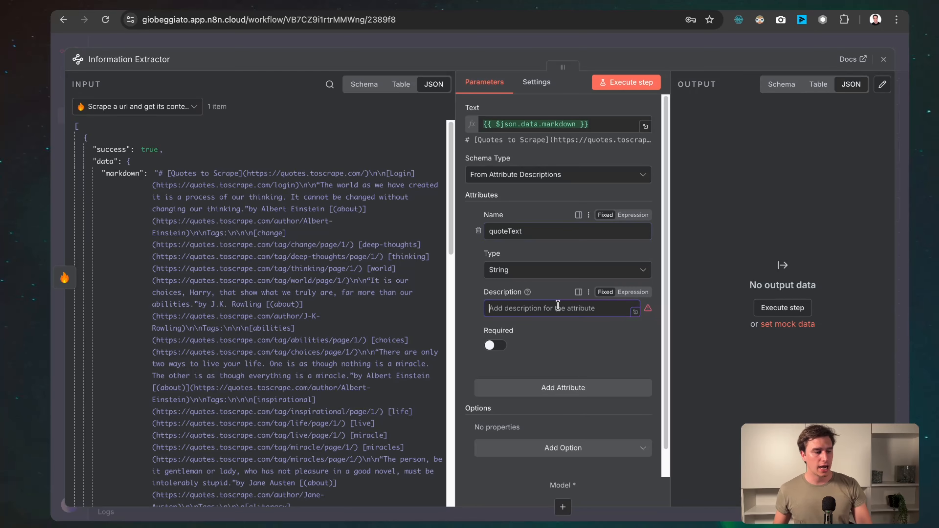
text(All the text of all quo)
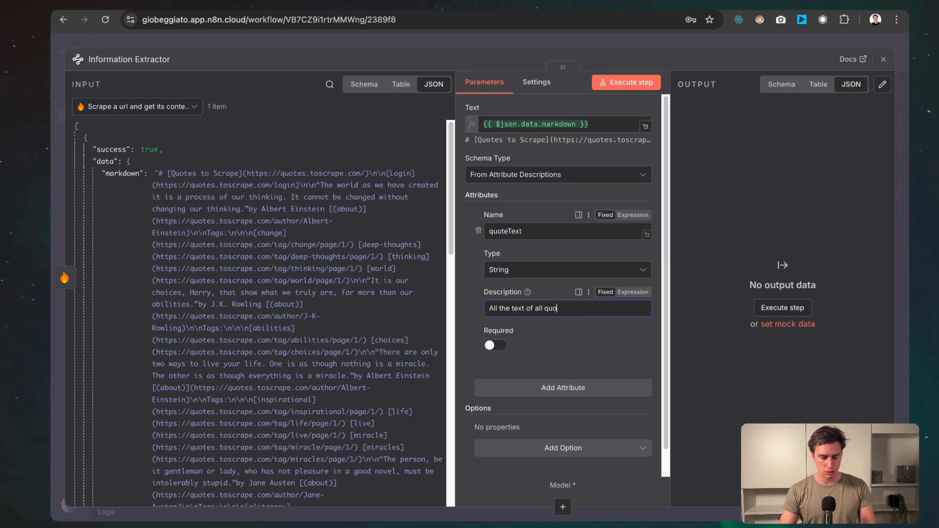
text(tes together)
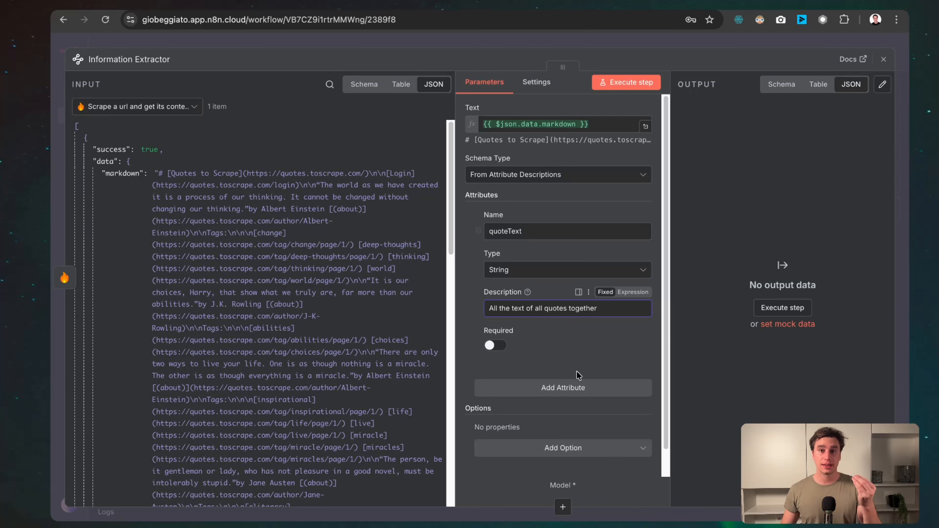
Step: Add a System Prompt Template option as an expression and replace the word "extraction" with "scraping" in its first line
click(548, 451)
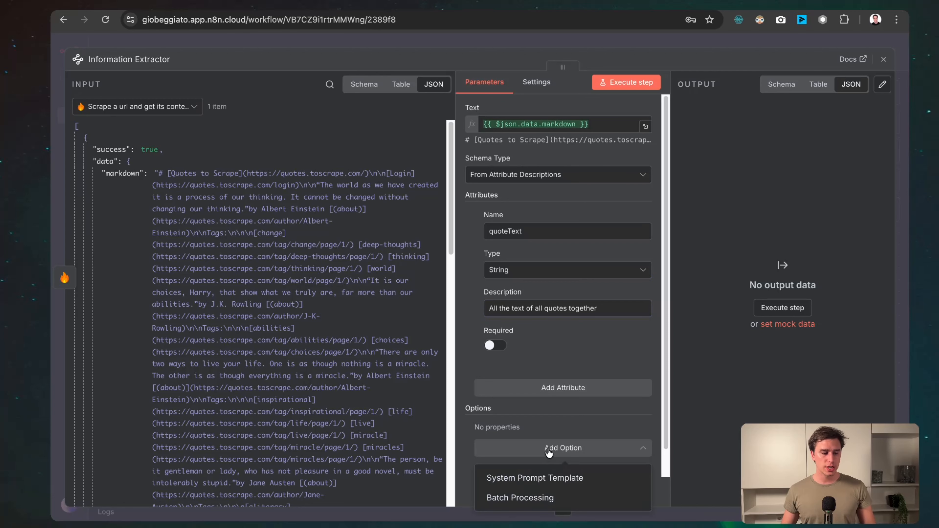
click(549, 480)
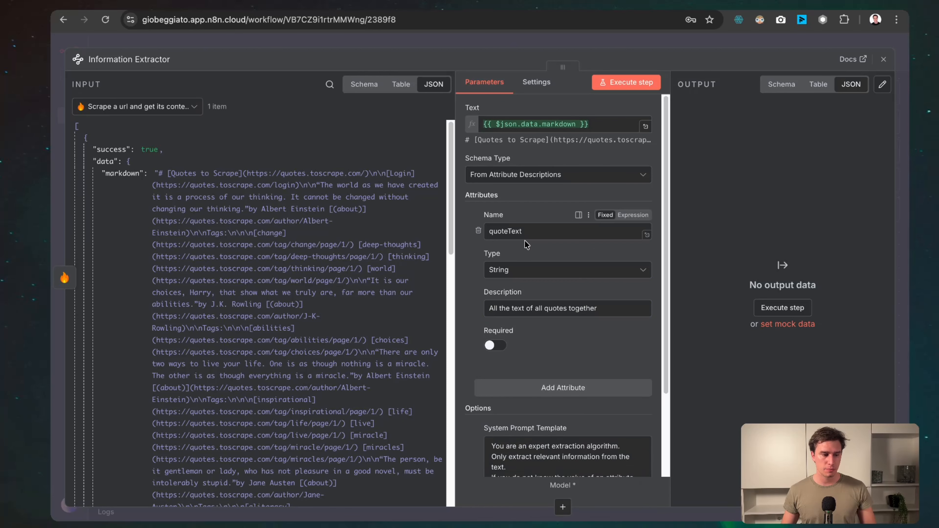
scroll(667, 323, down, 3)
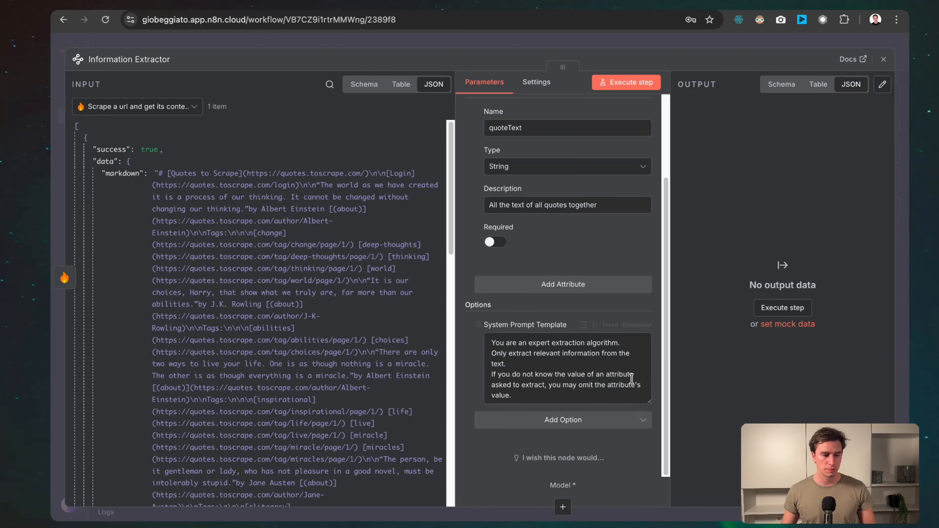
click(637, 328)
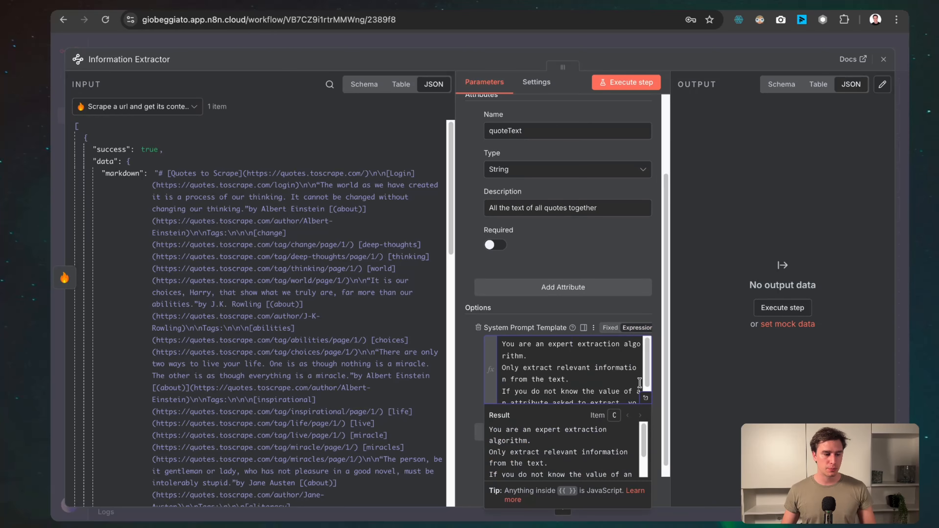
click(647, 398)
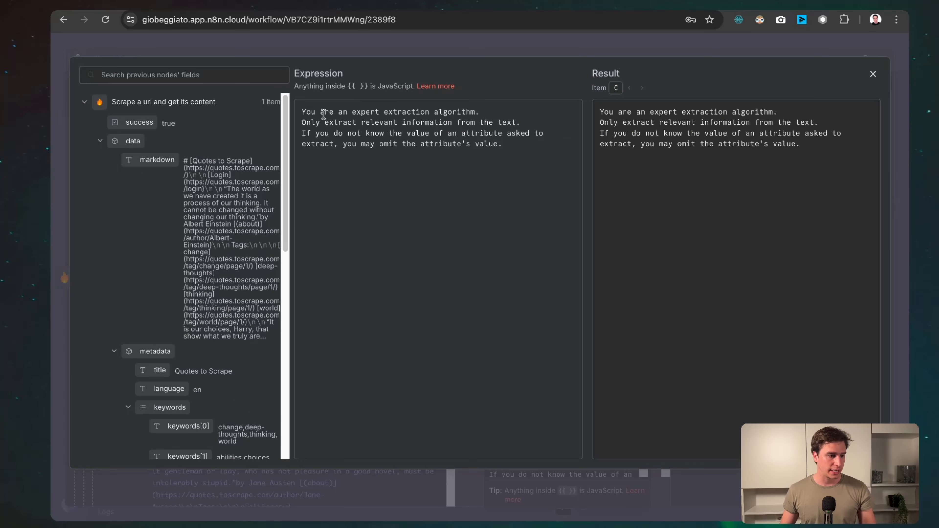
double_click(391, 113)
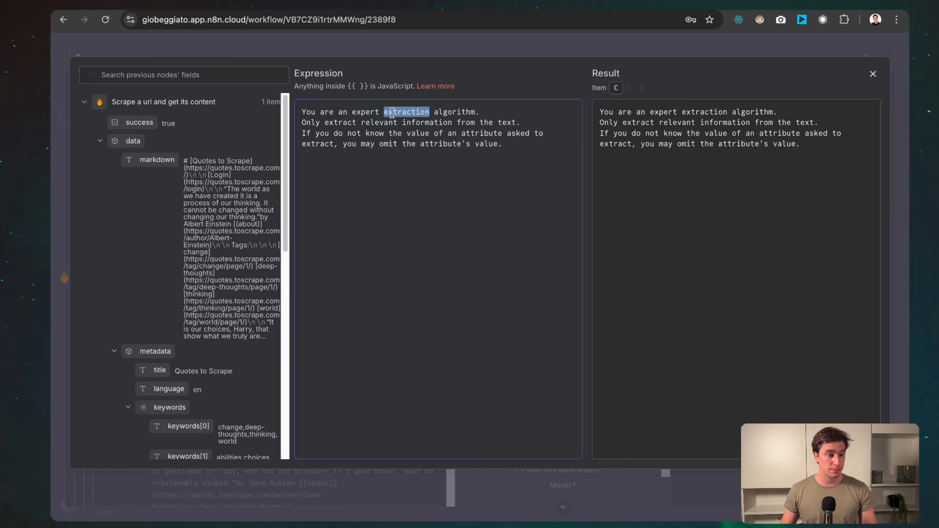
text(scraping)
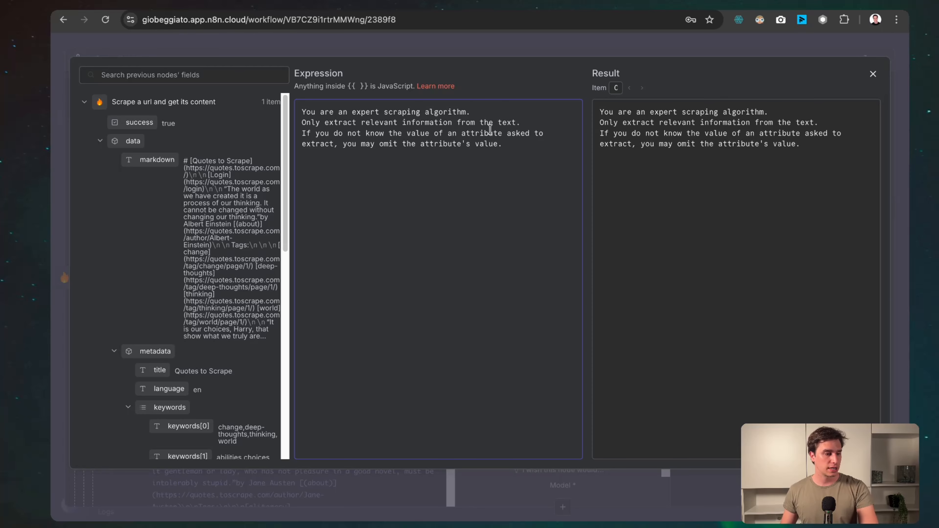
Step: Insert a blank line and replace the prompt's second instruction with "Your goal is to extract only the text from the markdown you have as input"
key(End)
key(Return)
drag(522, 133, 288, 129)
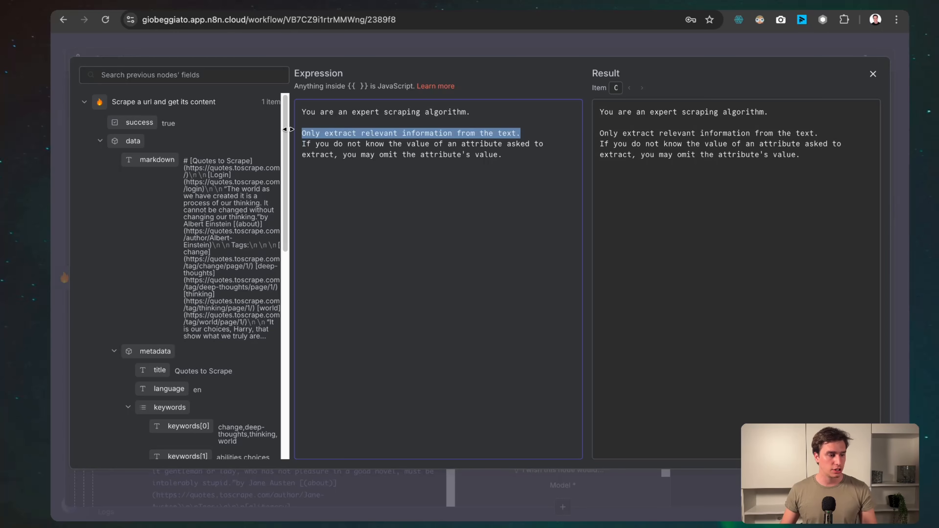
text(Your goal is to extract)
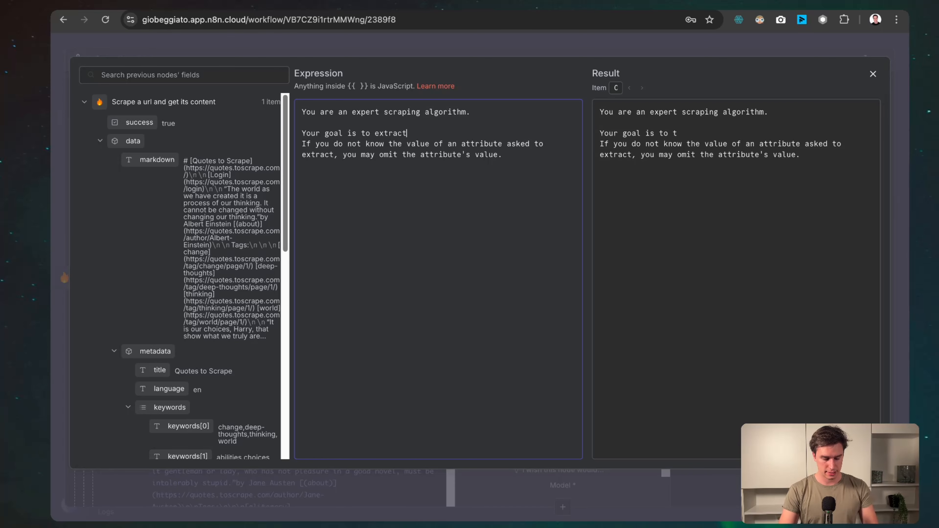
text( only the text from the markdown yo)
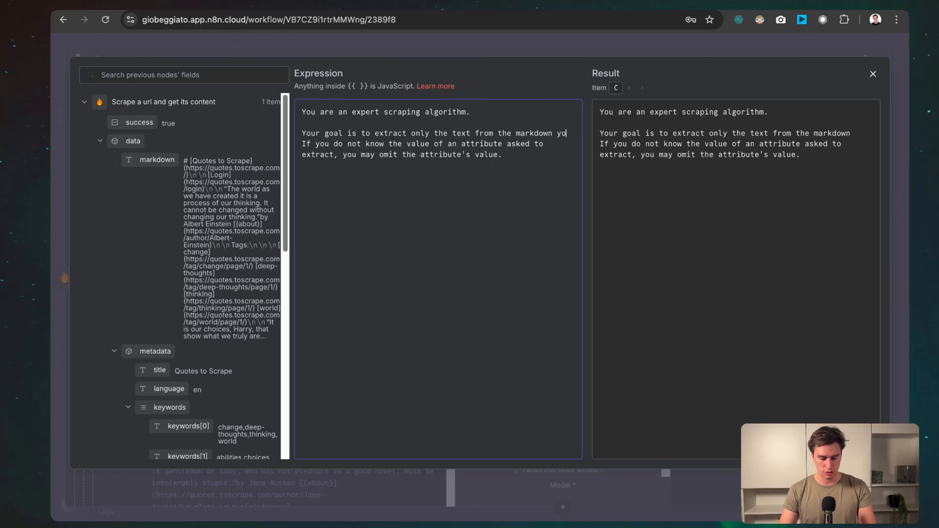
text(u have as input )
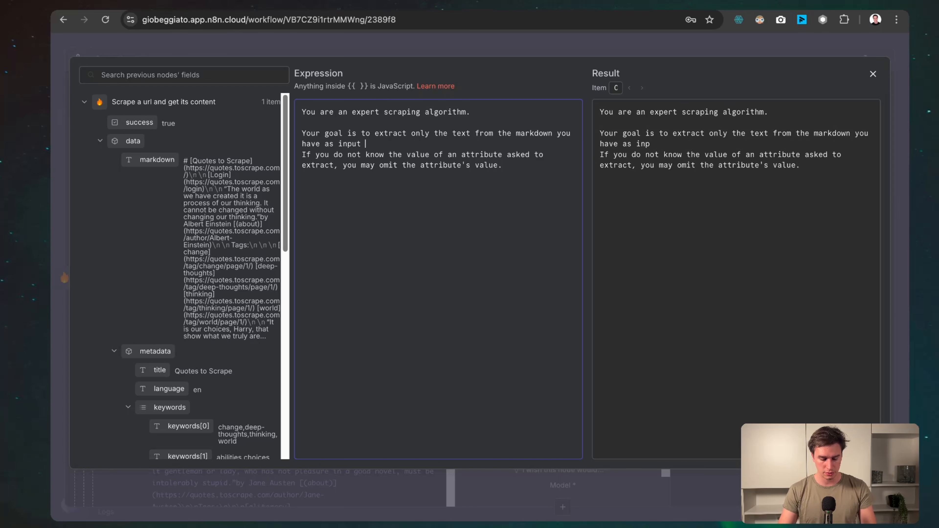
Step: Finish the prompt's goal sentence with "and leave outside any http/links you find that is non-relevant."
text(and leave outside any h)
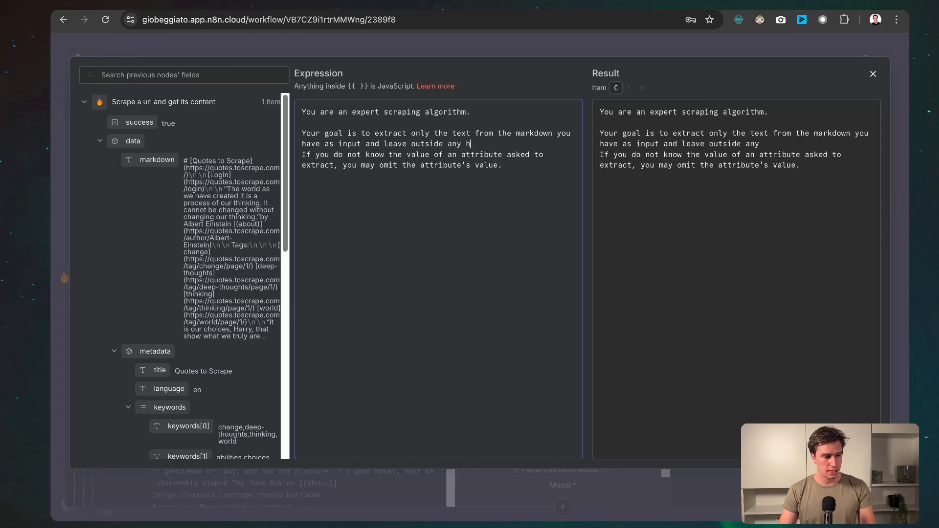
text(ttp/li)
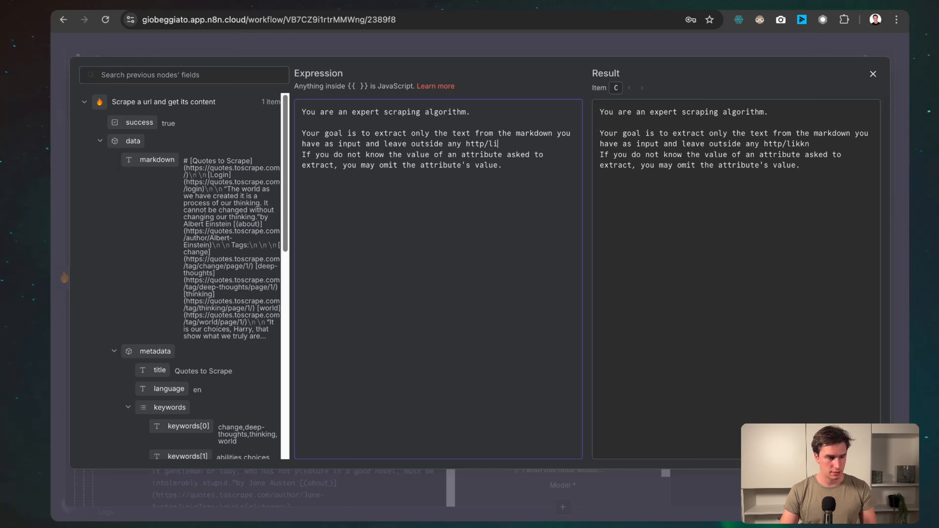
text(nks you find)
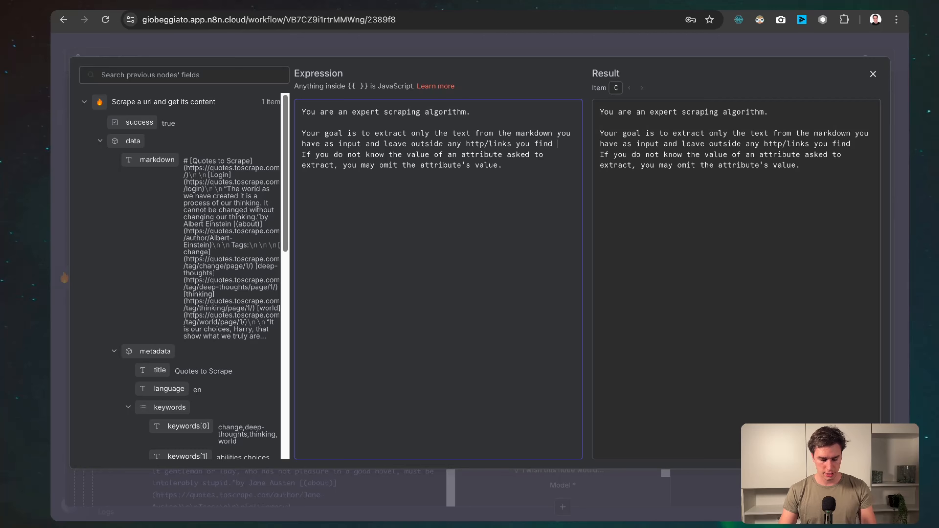
text( that is non)
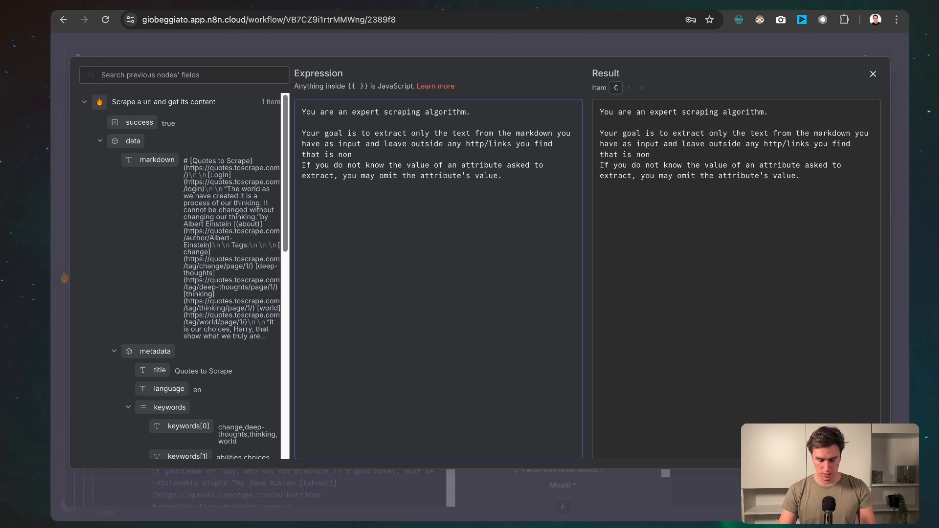
text(-relevant.)
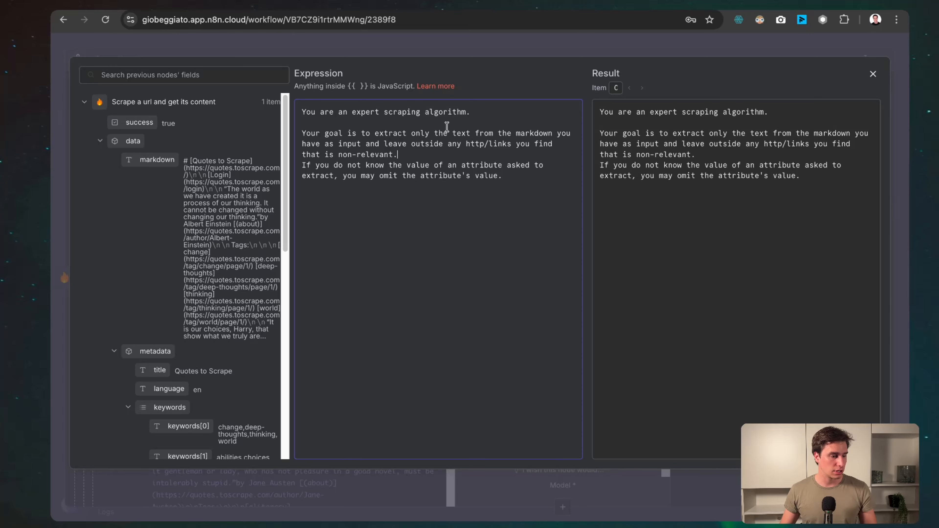
Step: Delete the prompt's closing rule about unknown attribute values and make the quoteText attribute required
drag(414, 148, 276, 163)
key(BackSpace)
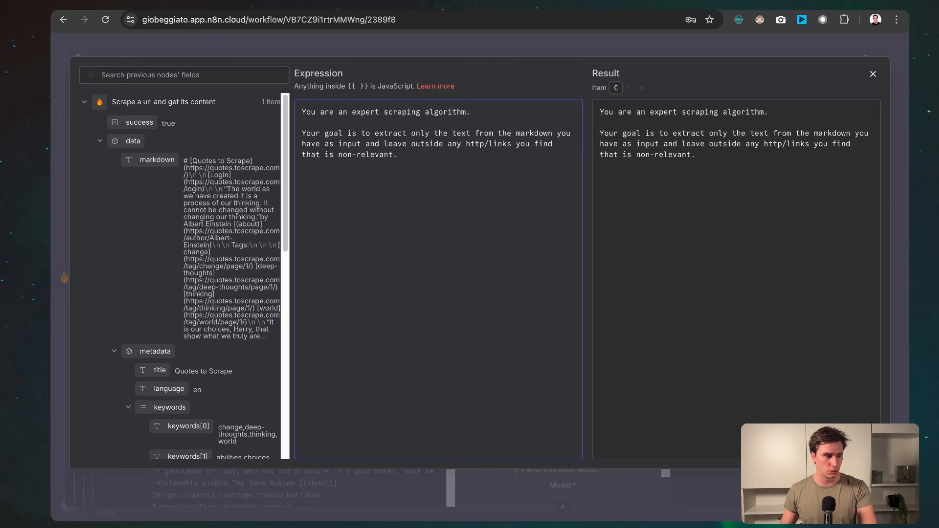
click(500, 41)
click(496, 244)
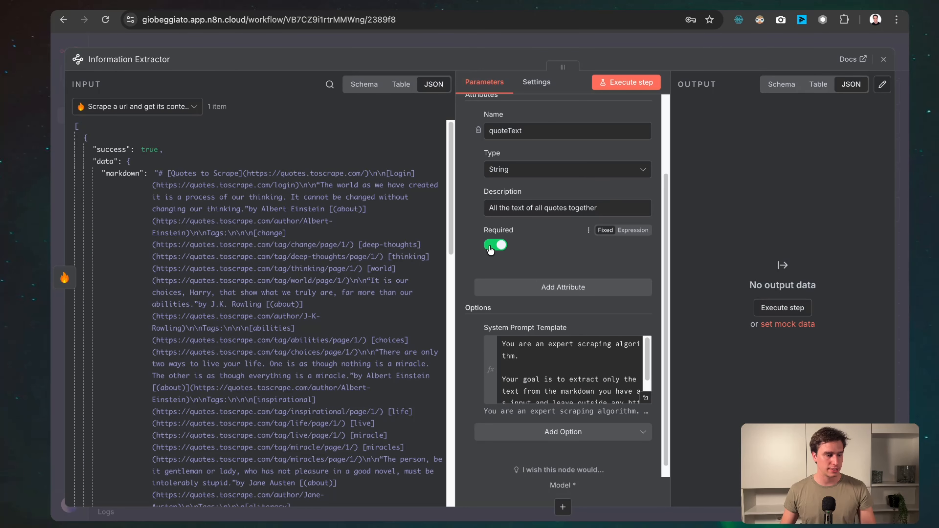
Step: Attach an OpenAI Chat Model as the language model of the Information Extractor
click(564, 507)
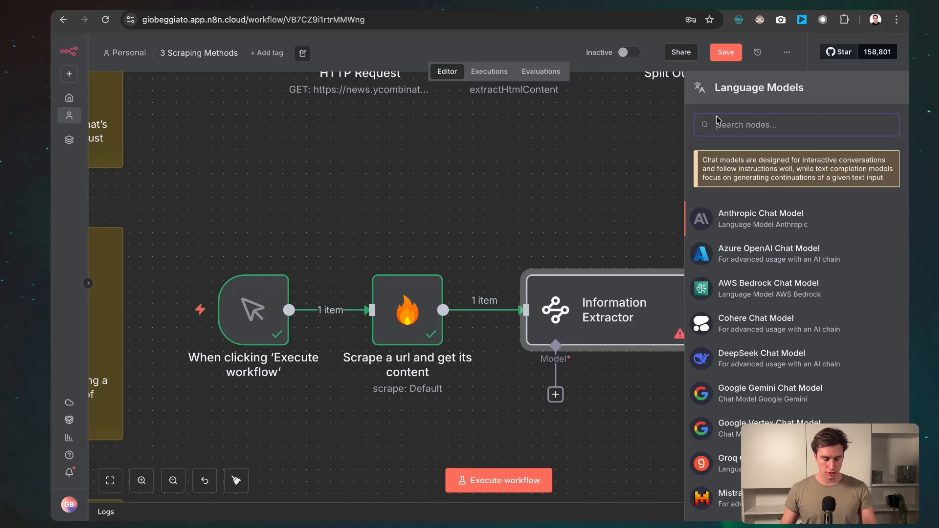
text(open)
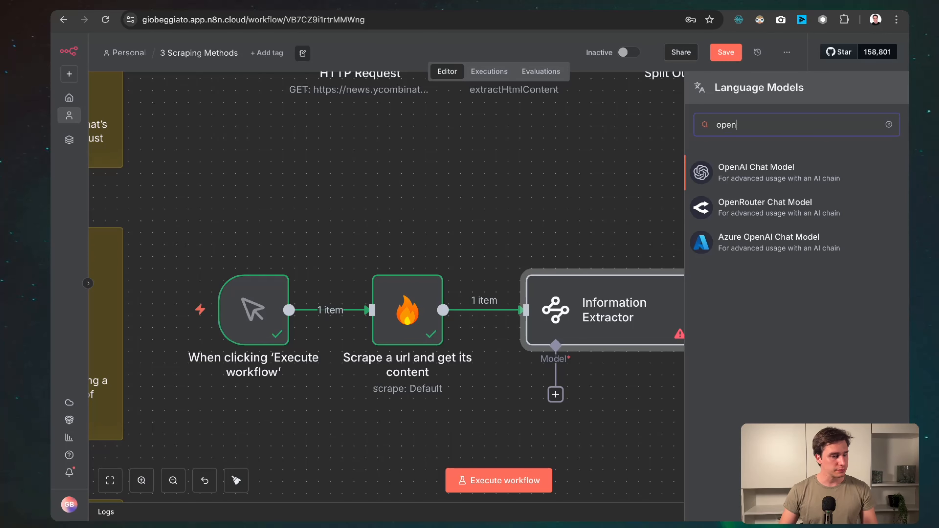
click(770, 180)
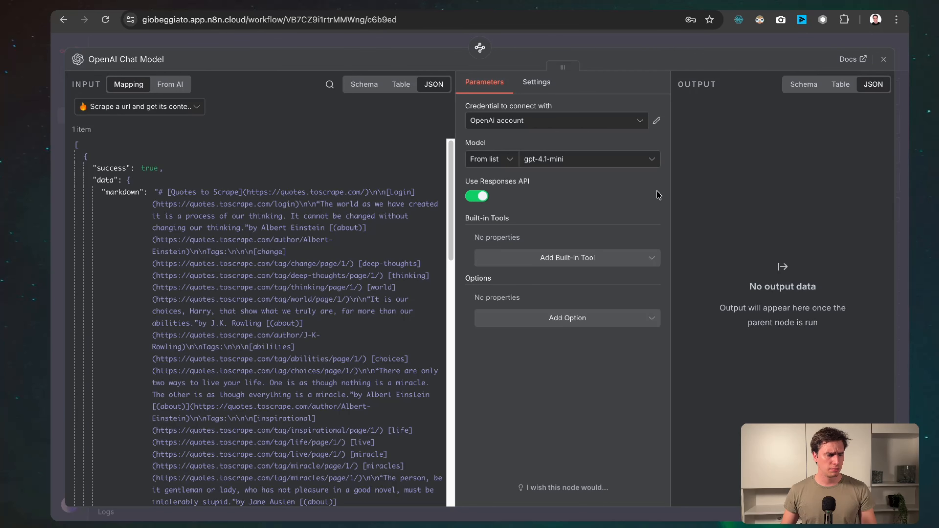
Step: Start a new OpenAI credential for the chat model, leaving its API key field empty
click(572, 116)
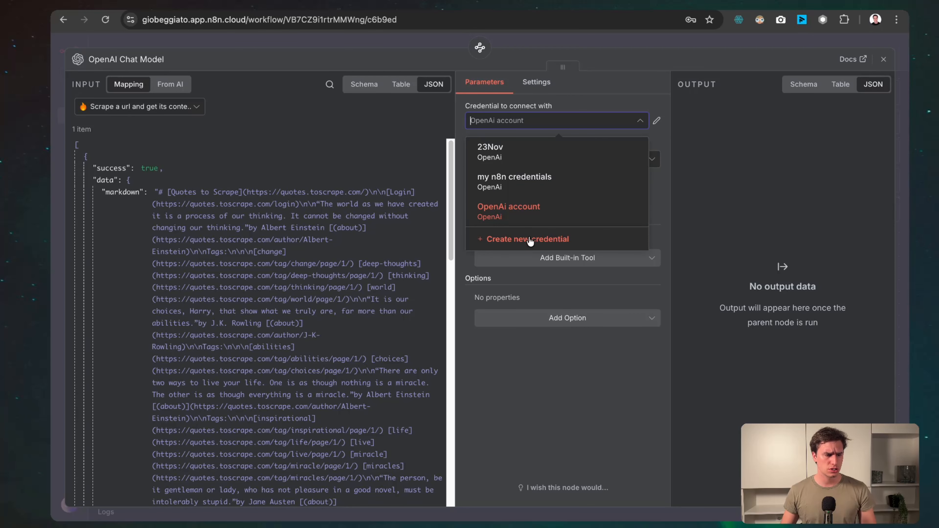
click(533, 241)
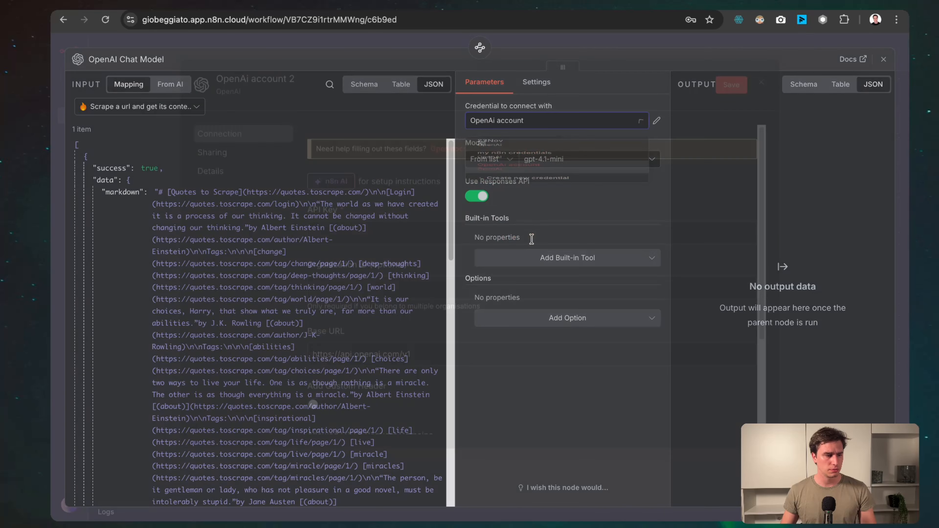
click(380, 243)
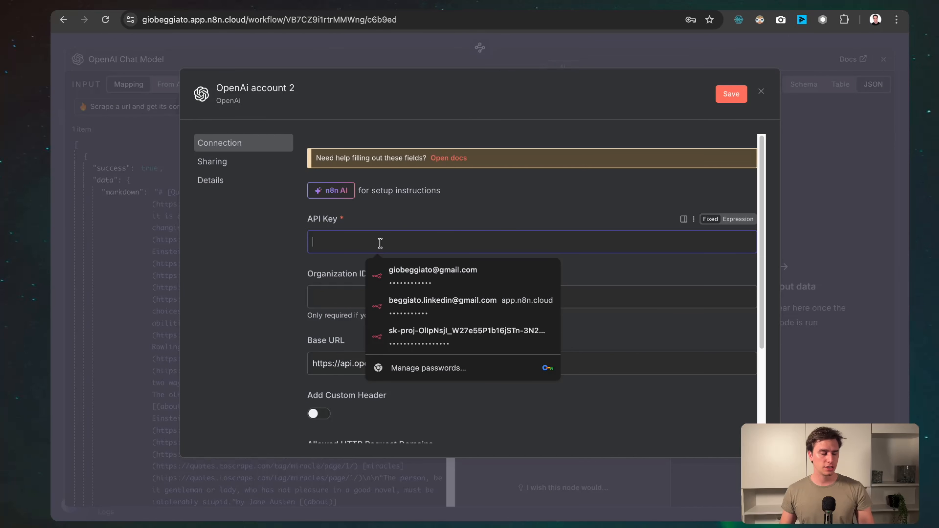
click(520, 216)
Step: Find the OpenAI platform in a new browser tab with the search "openai playground" and open its dashboard's API keys page
key(super+t)
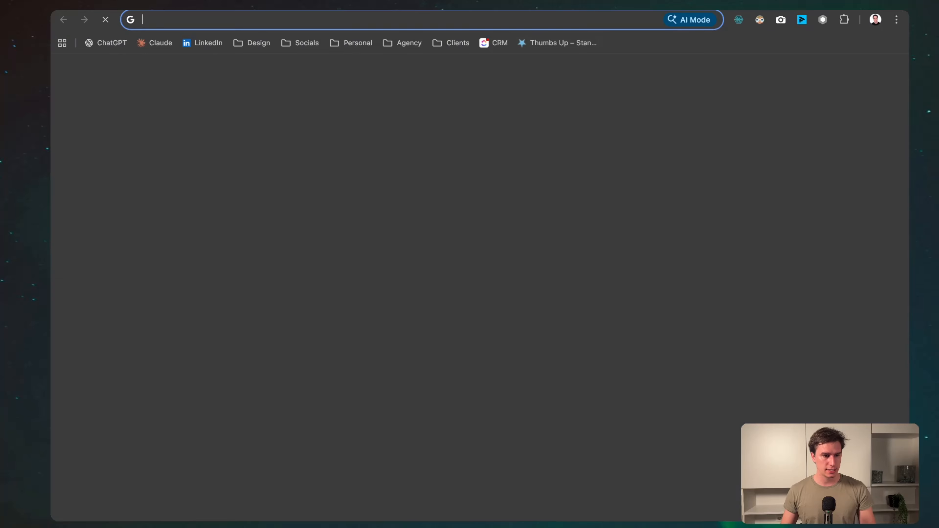
text(o)
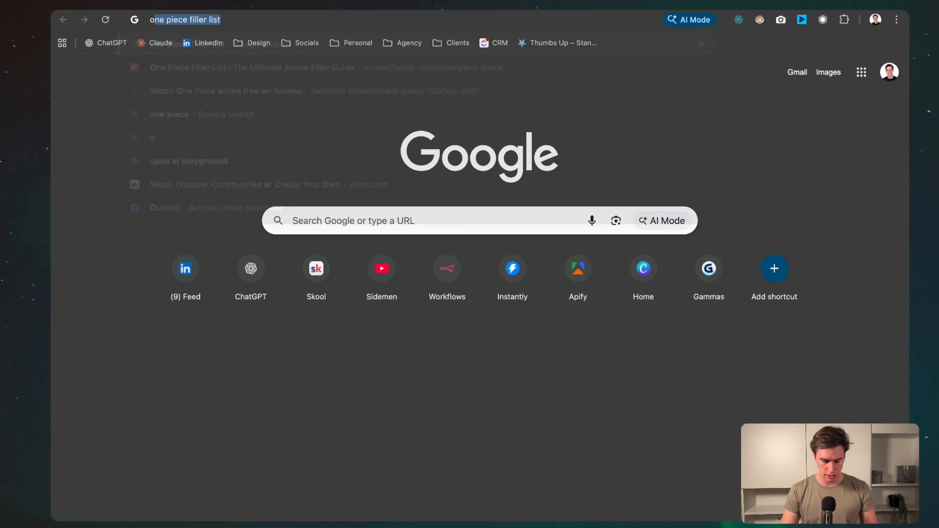
text(penai )
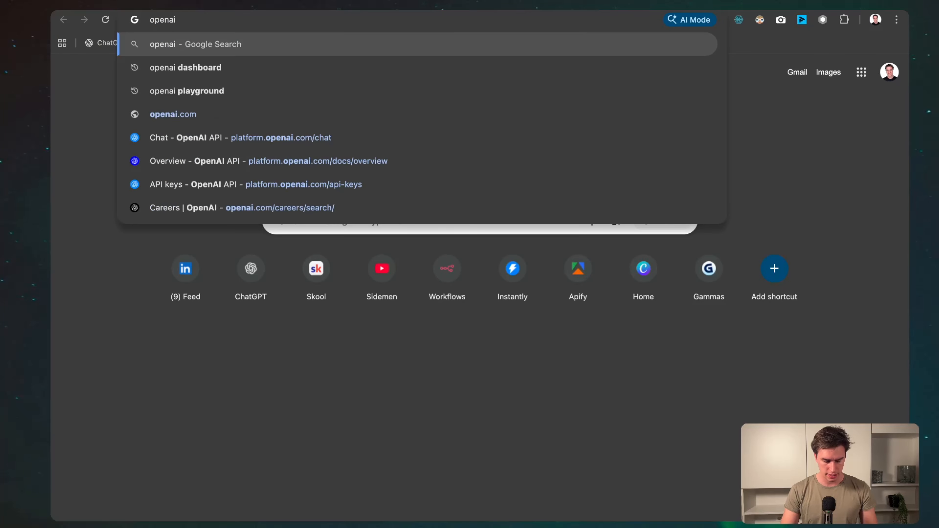
text(playground)
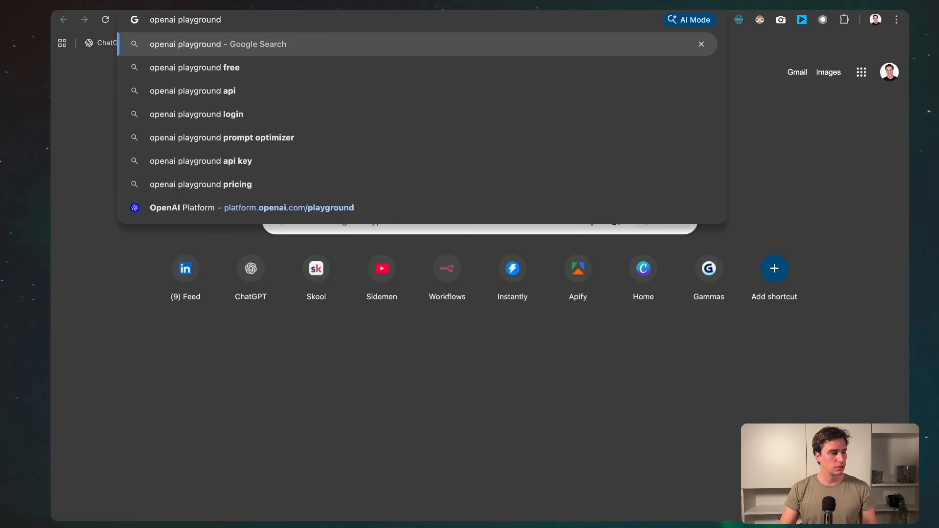
key(Return)
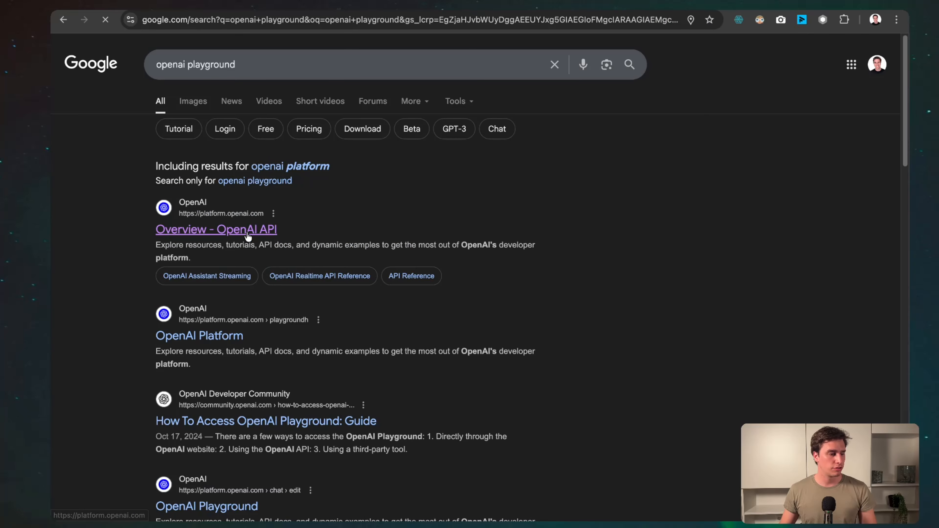
click(247, 231)
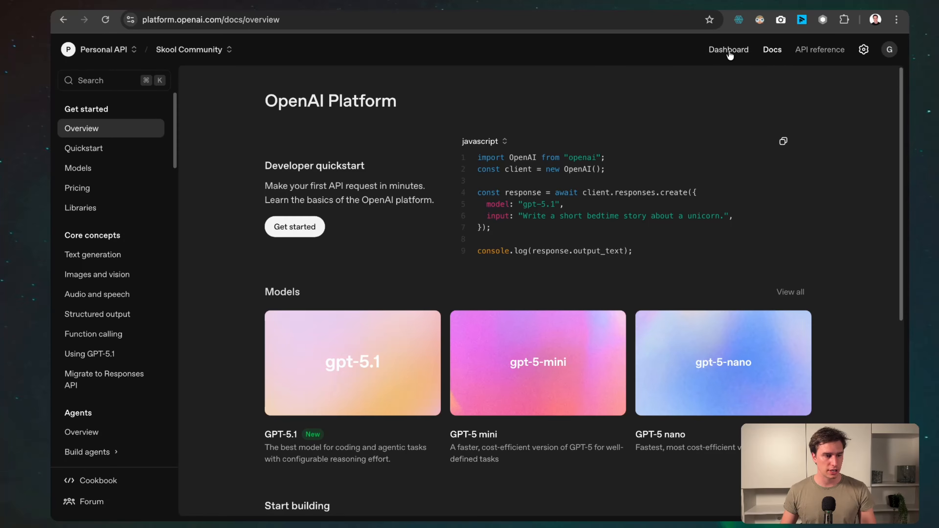
click(729, 51)
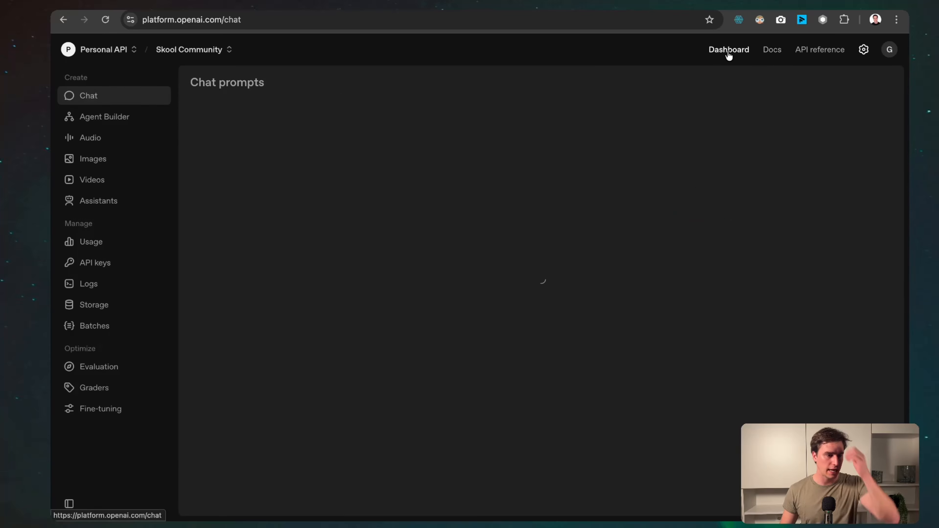
click(111, 263)
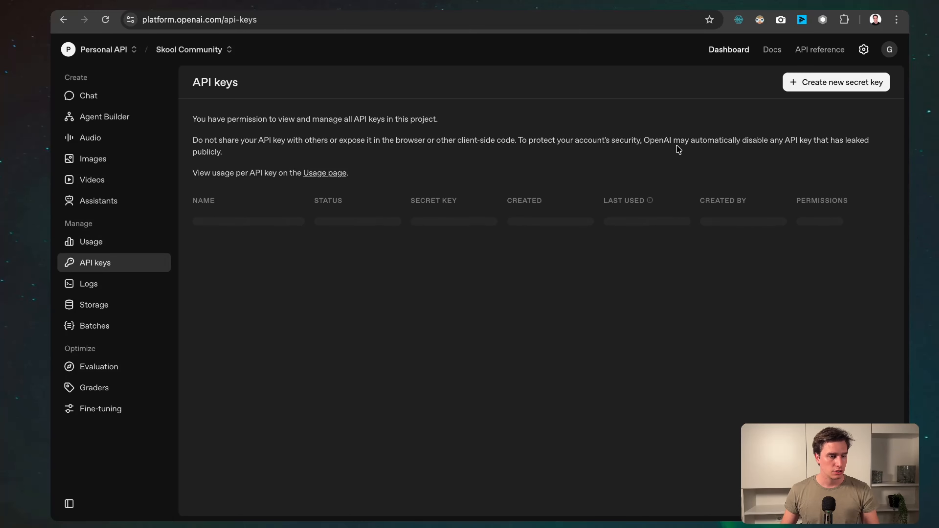
Step: Create a secret key named "test n8n" in the Skool Community project with All permissions and copy it
click(847, 85)
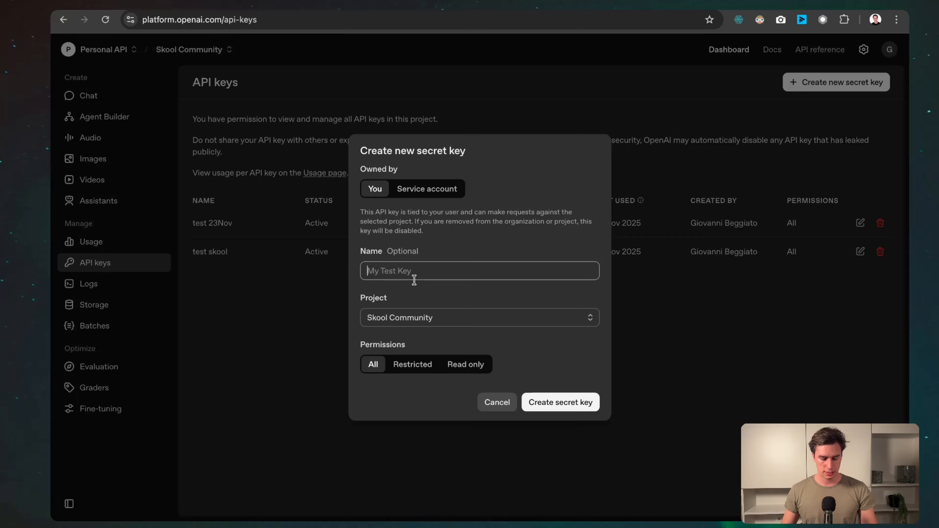
text(test n8n)
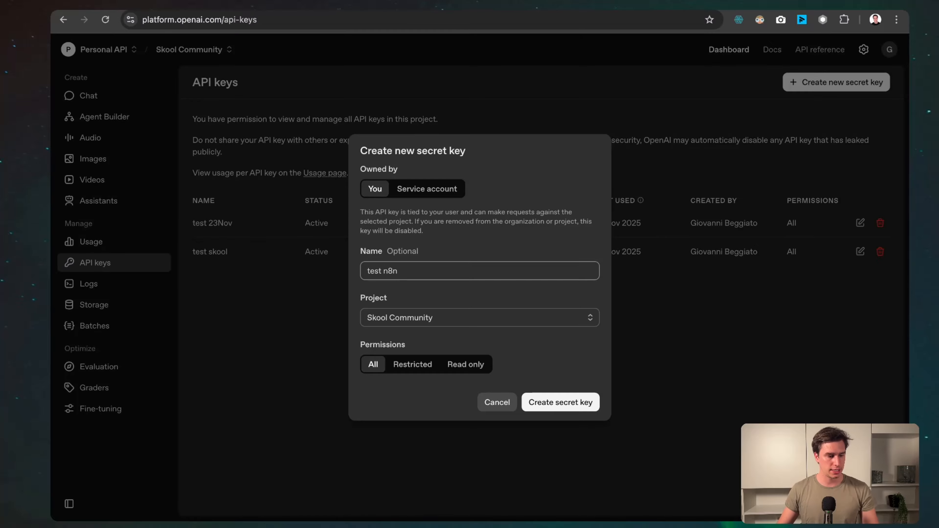
click(561, 395)
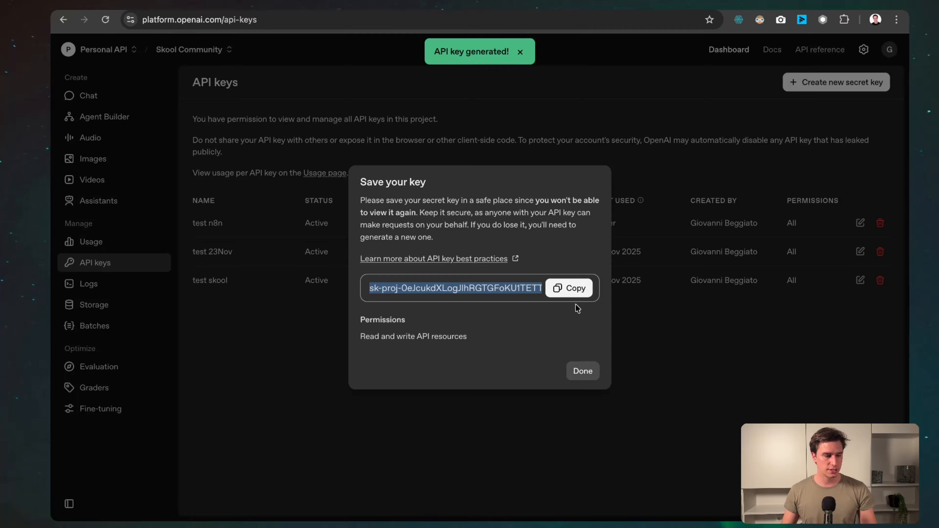
click(581, 291)
Step: Back in n8n, paste the API key into the new OpenAI credential, save it and return to the workflow canvas
key(ctrl+Tab)
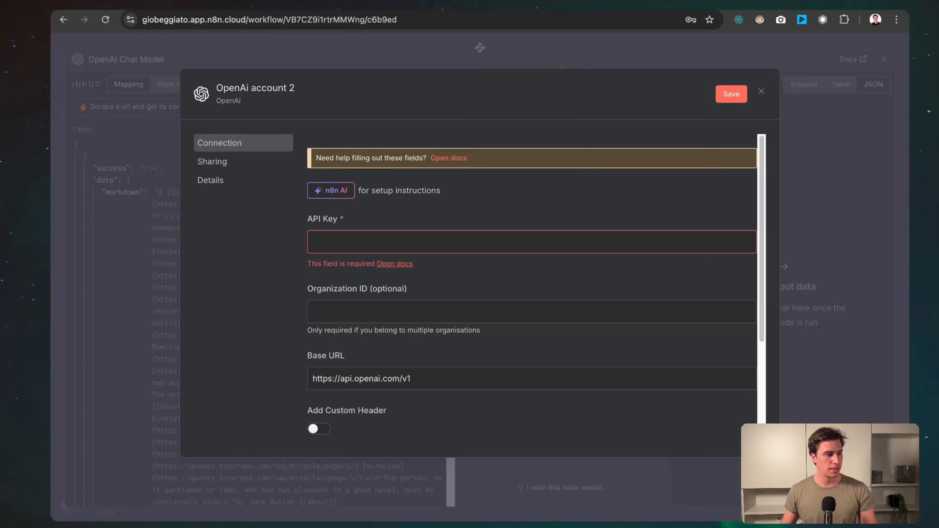
click(442, 242)
key(ctrl+v)
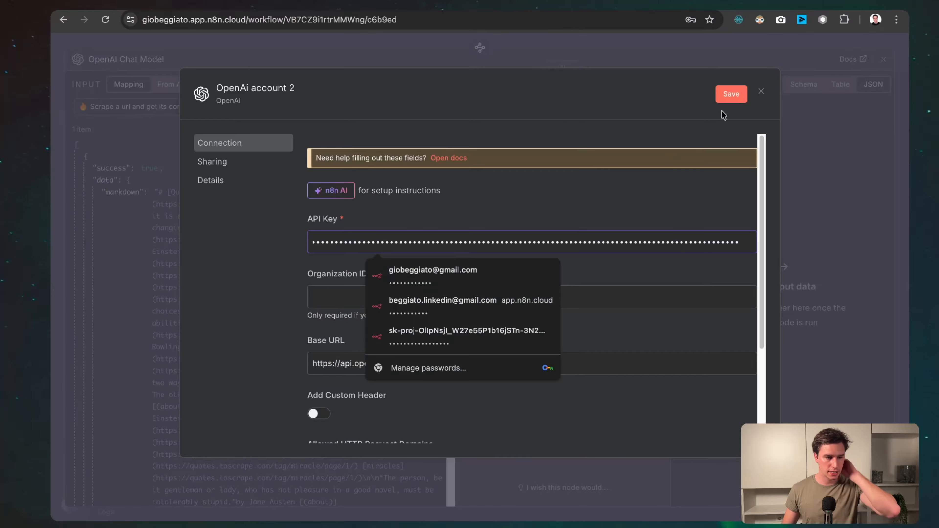
click(732, 97)
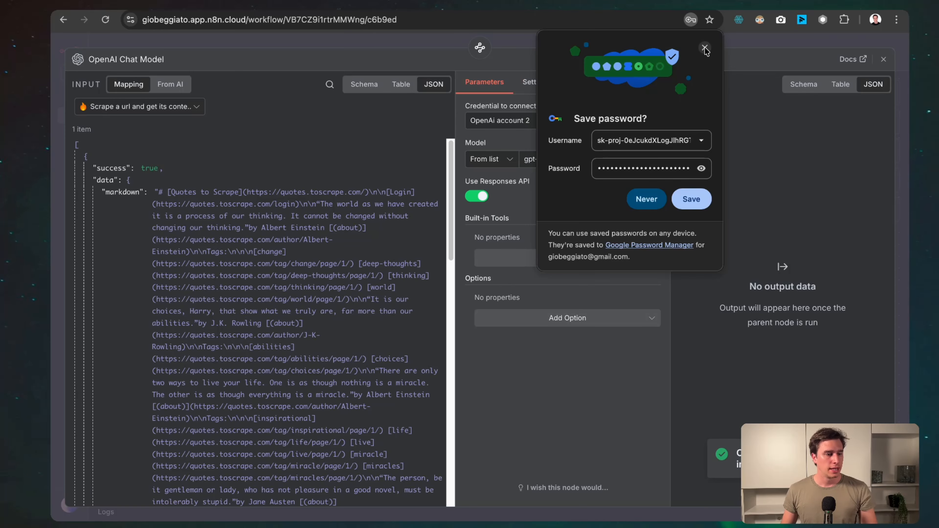
click(705, 48)
click(550, 43)
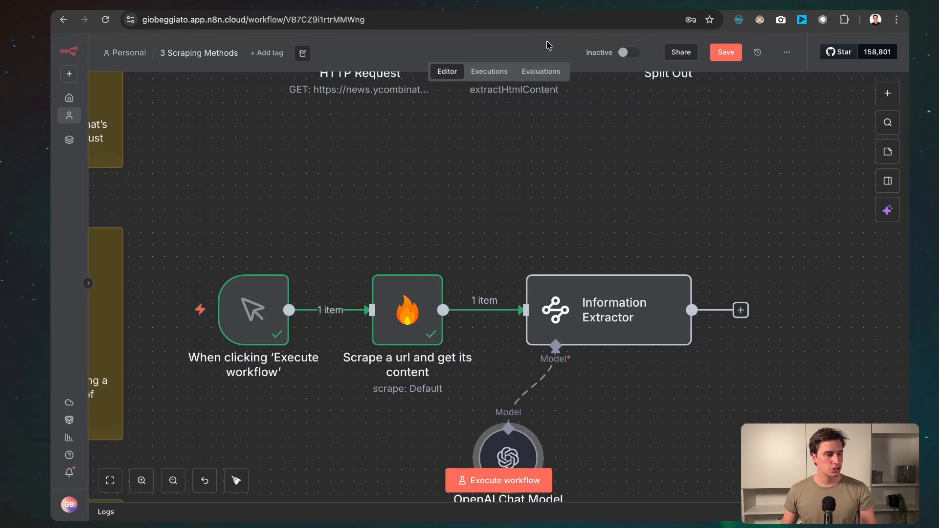
Step: Place the OpenAI Chat Model node directly beneath the Information Extractor's model connector and save the workflow
drag(527, 448, 575, 425)
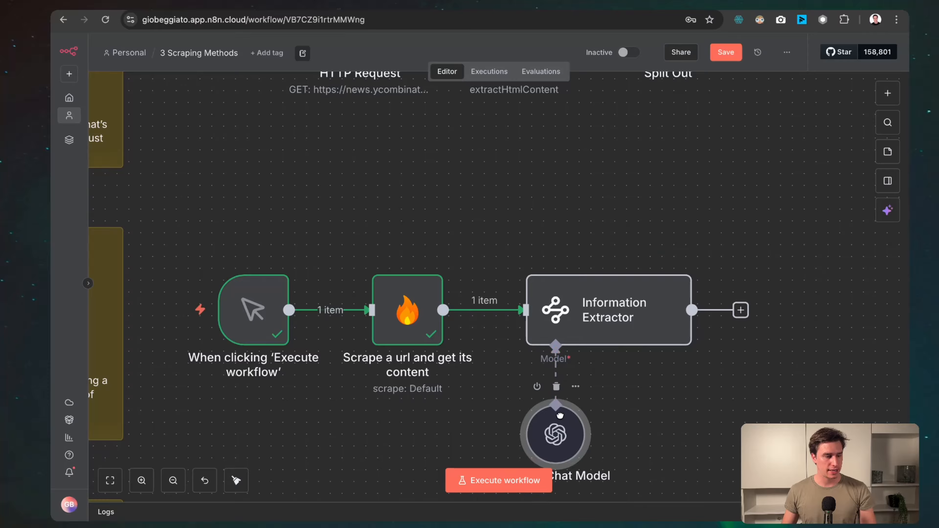
key(ctrl+s)
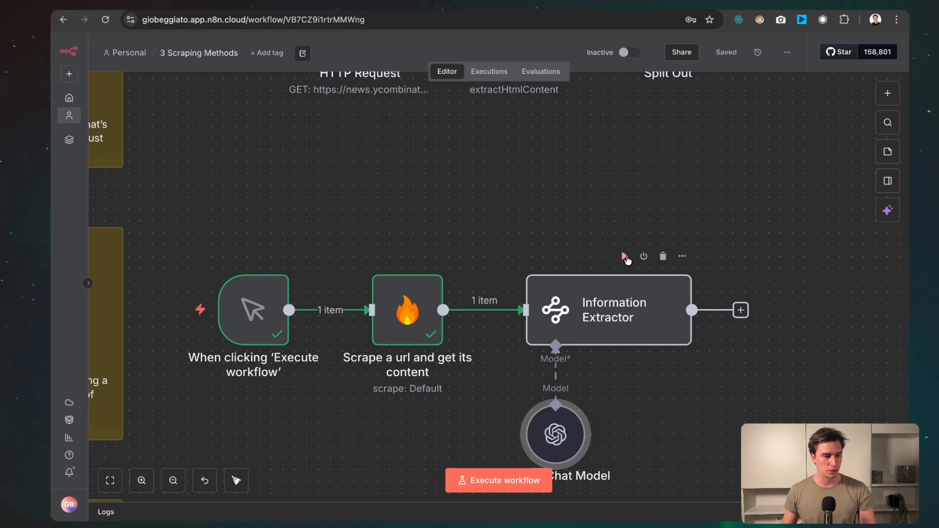
Step: Execute the Information Extractor node and compare its quoteText output with the scraped markdown input
click(625, 256)
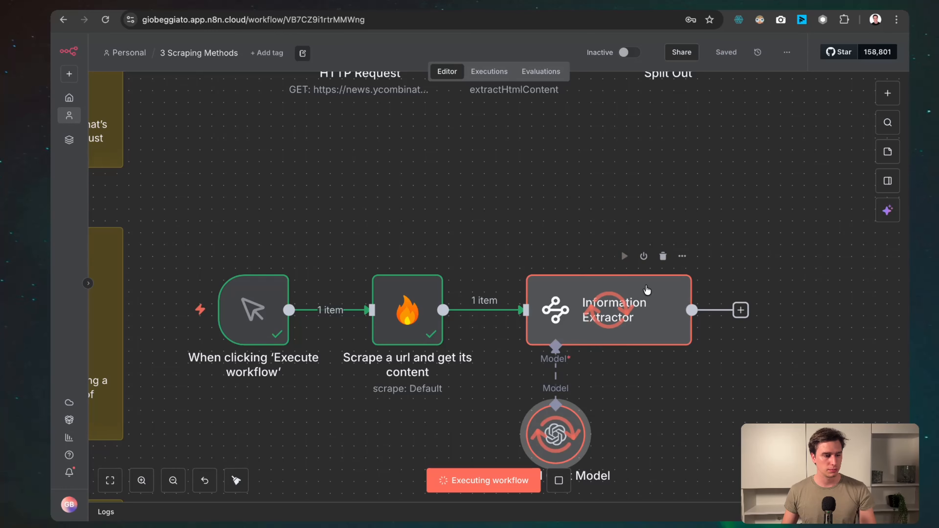
double_click(663, 306)
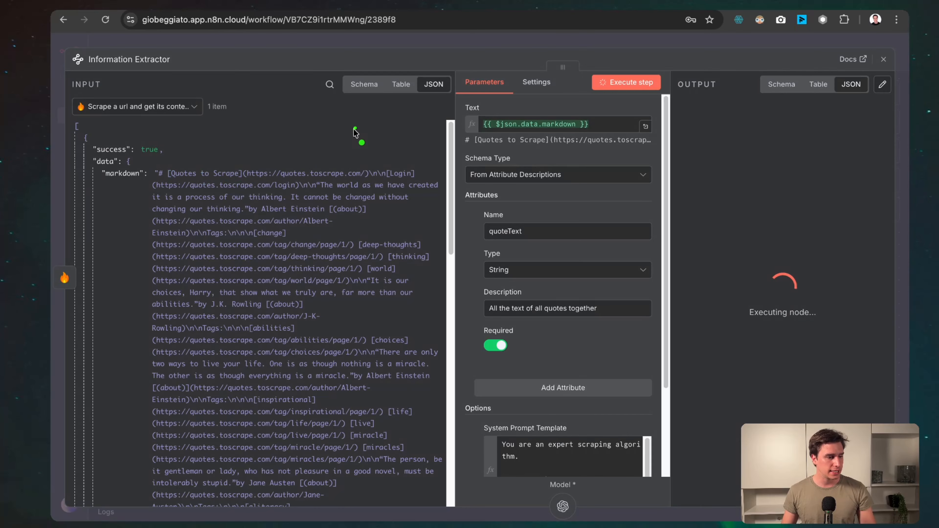
mouse_move(354, 131)
mouse_down()
mouse_move(335, 160)
mouse_move(348, 160)
mouse_up()
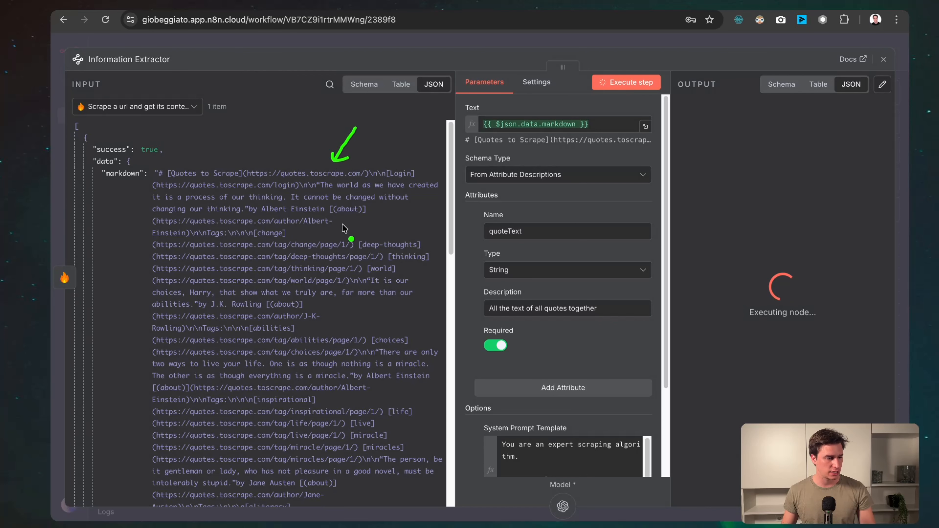
mouse_move(322, 237)
mouse_down()
mouse_move(305, 229)
mouse_move(304, 240)
mouse_up()
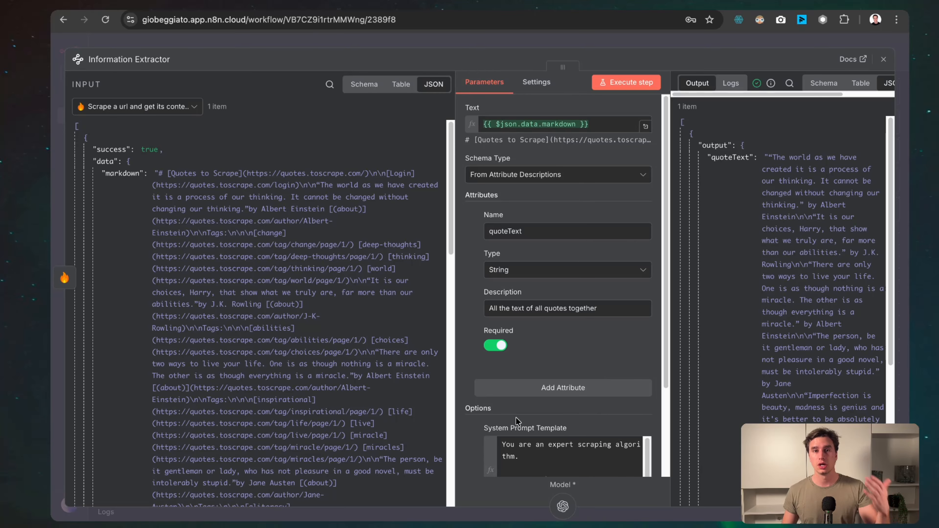
click(598, 42)
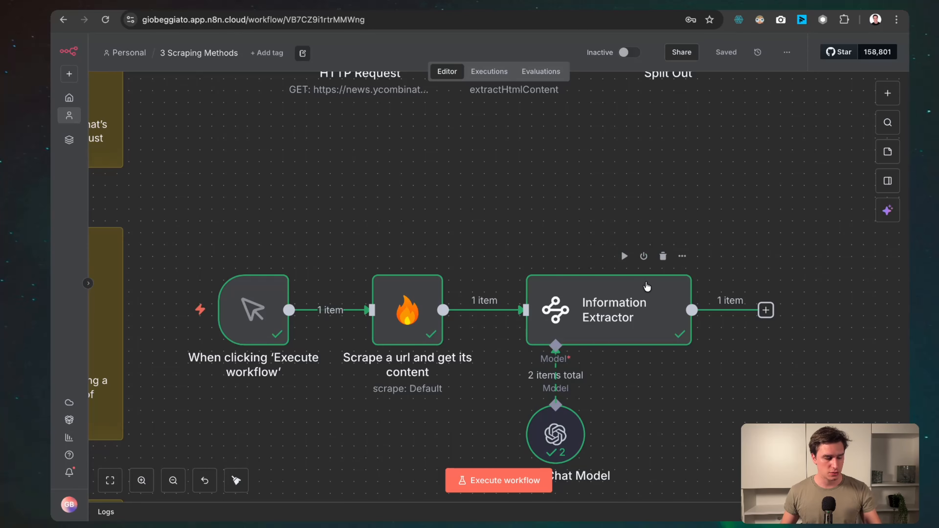
Step: Review the Firecrawl pros, cons and mental model note, and switch to the Apify slide in Miro
drag(191, 254, 634, 252)
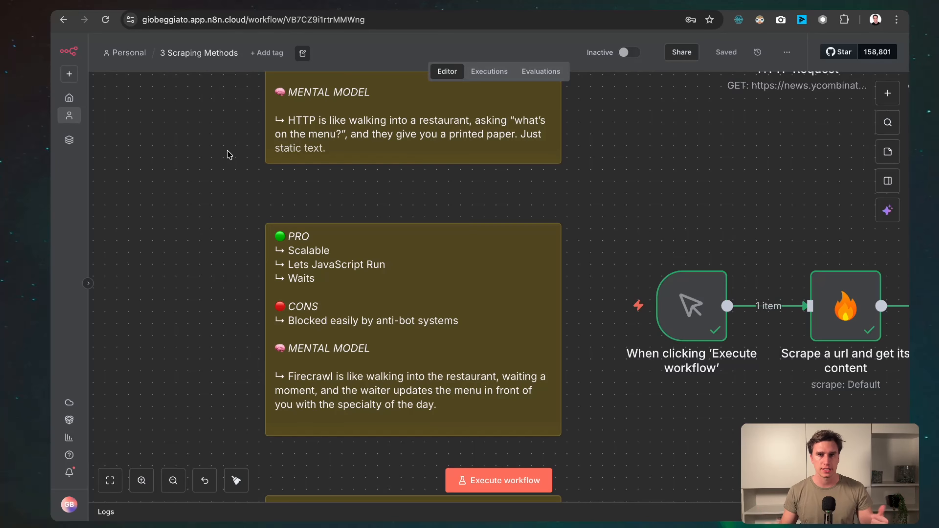
click(152, 8)
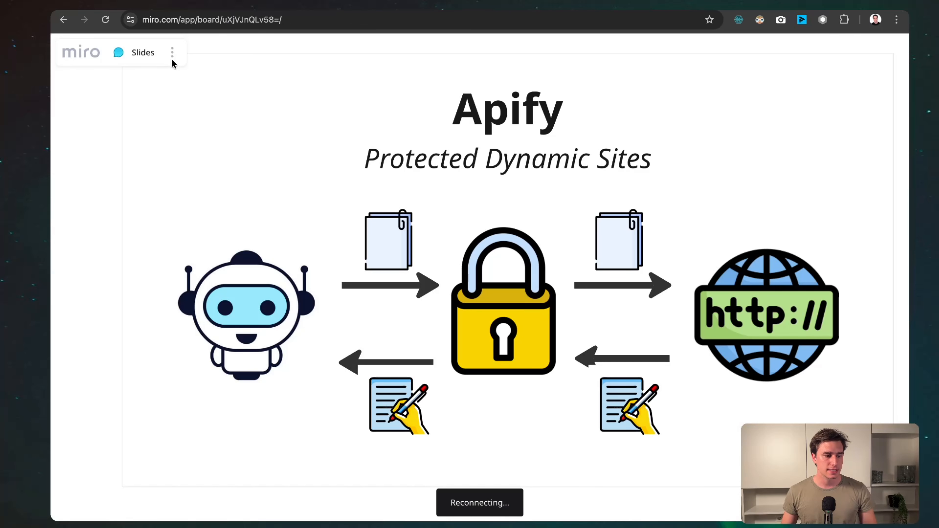
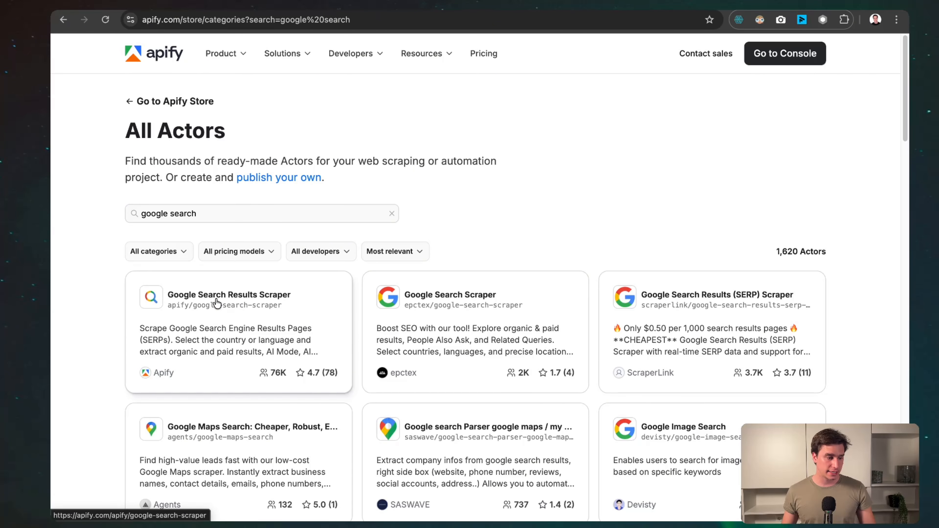
Step: Open Apify's Google Search Results Scraper from the store in the Apify Console and check its search terms input
click(239, 301)
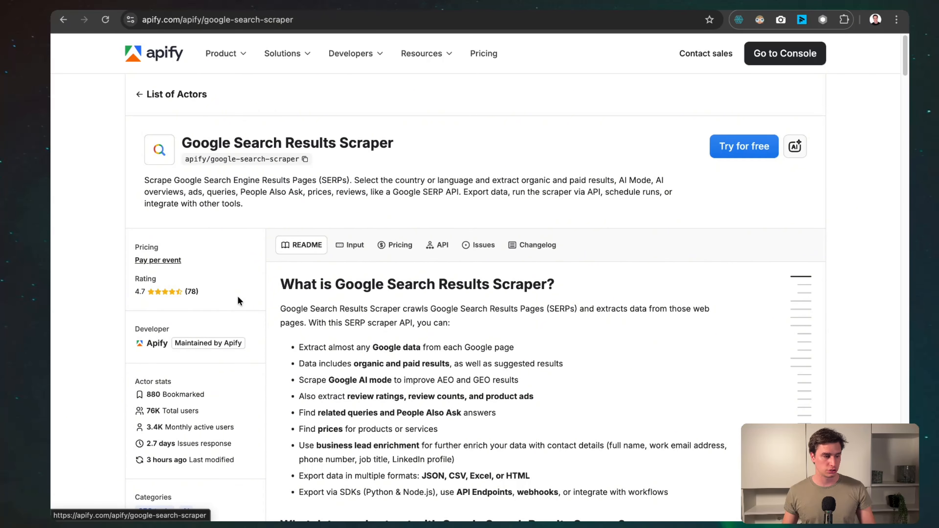
click(743, 152)
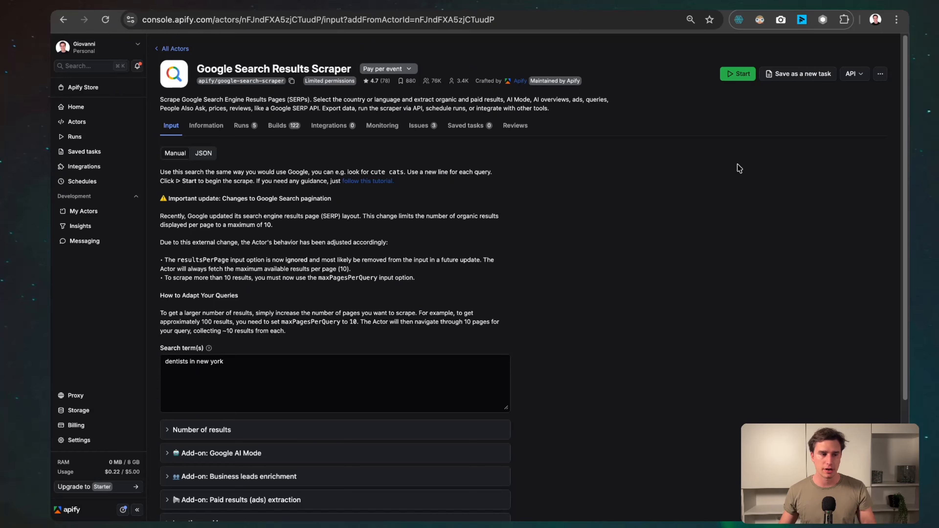
click(241, 364)
key(super+a)
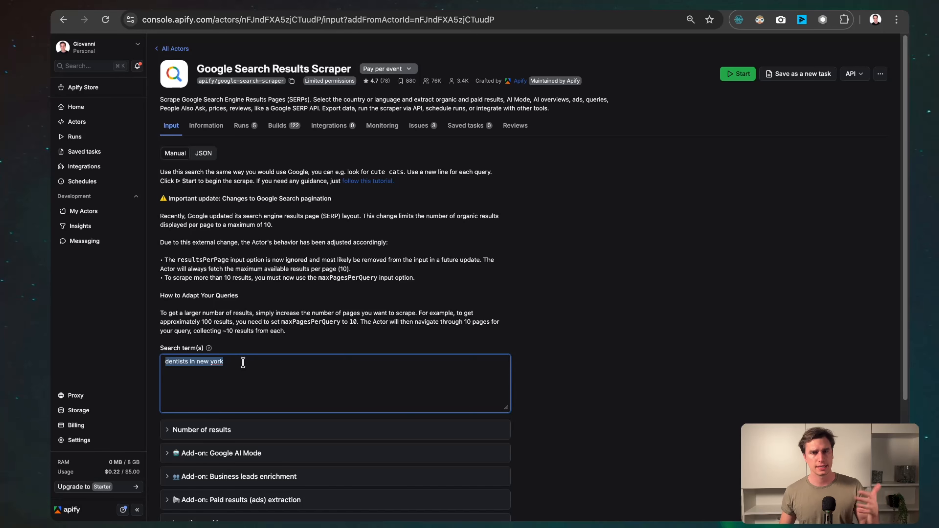
click(560, 333)
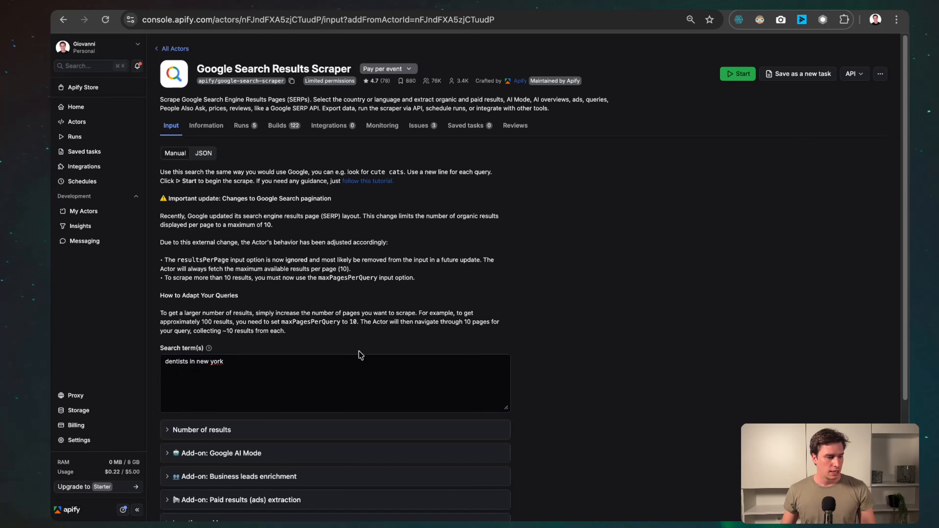
Step: Review the scraper's search term "dentists in new york" and expand the number-of-results settings to check the results per page
drag(284, 363, 51, 353)
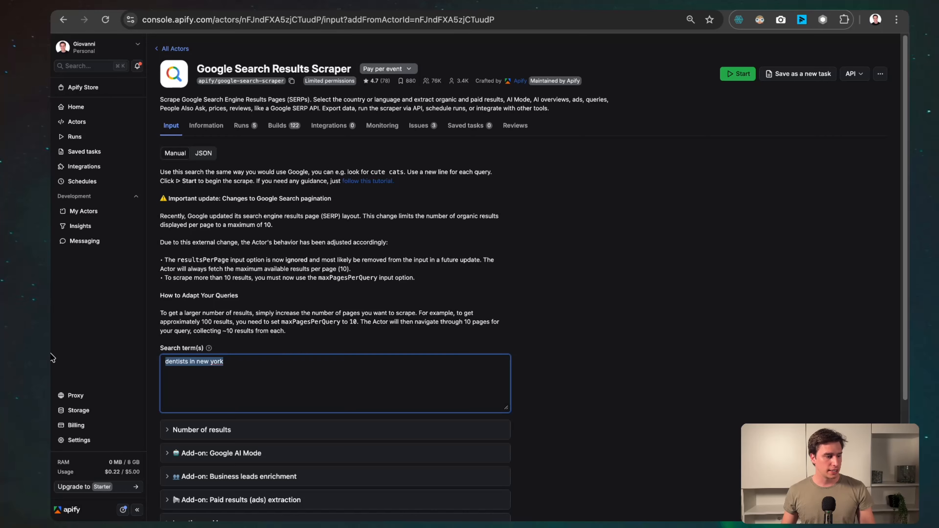
click(230, 360)
drag(243, 355, 52, 366)
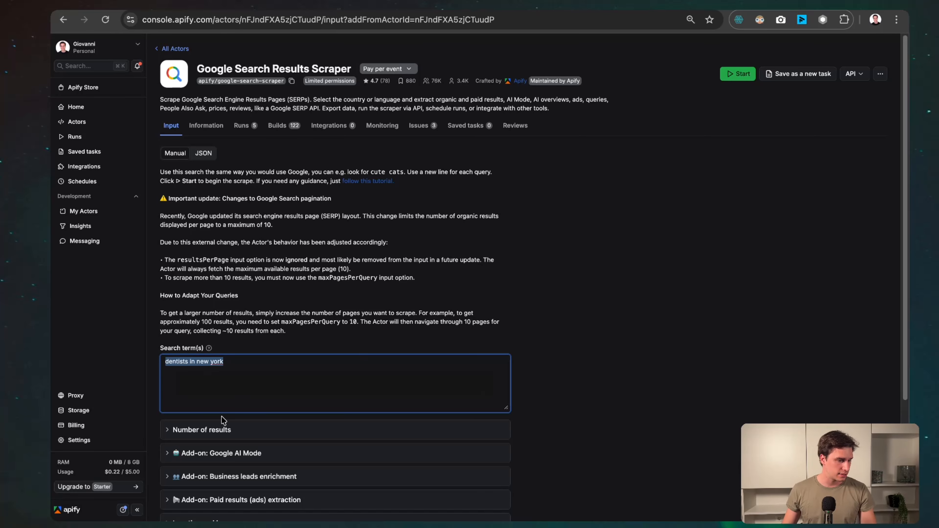
click(222, 429)
scroll(219, 389, down, 4)
click(211, 366)
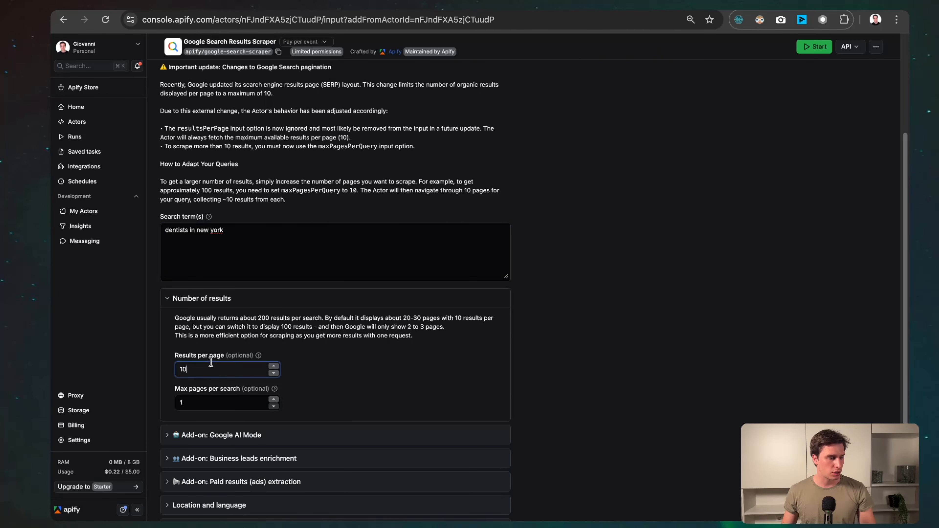
click(592, 261)
scroll(486, 244, up, 4)
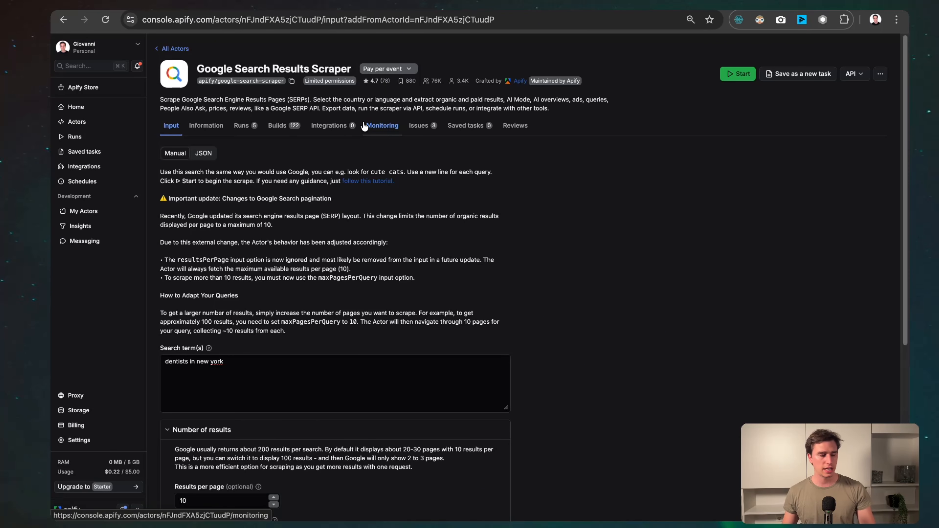
Step: Start the Google Search Results Scraper run for "dentists in new york"
scroll(256, 167, down, 2)
scroll(431, 227, up, 2)
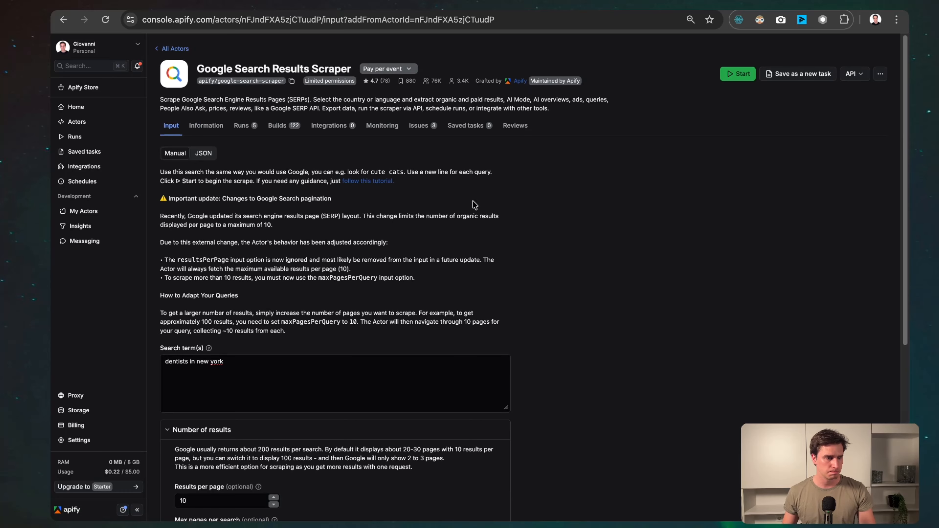
scroll(475, 206, down, 6)
scroll(475, 205, up, 6)
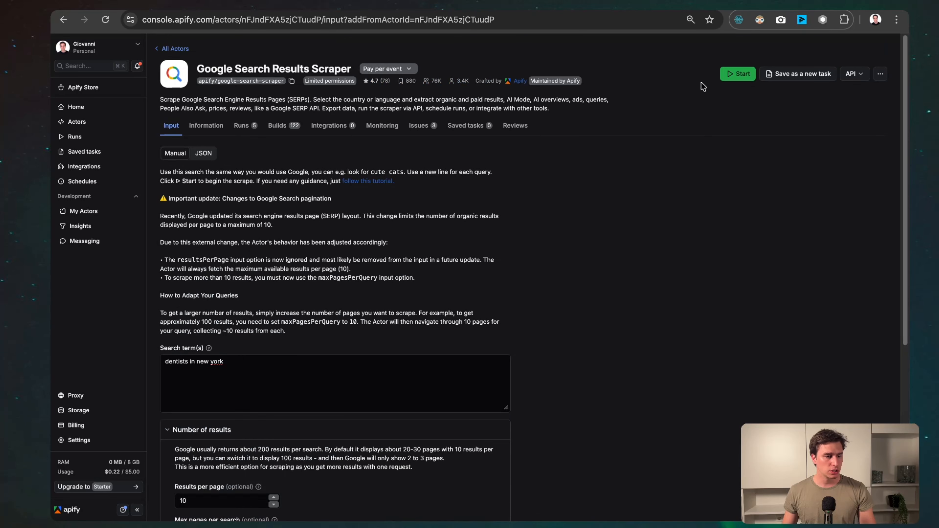
click(740, 76)
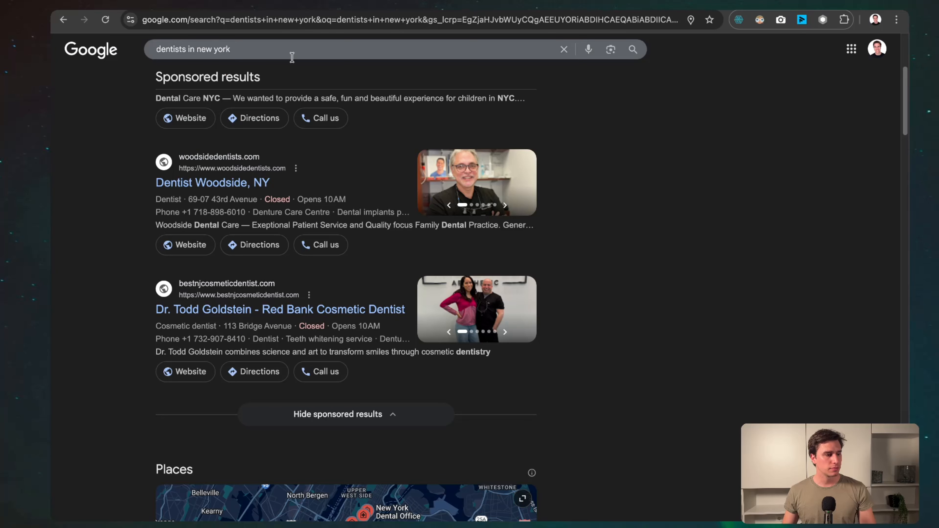
Step: Switch to the Google results page and rerun the search for "dentists in new york"
double_click(292, 56)
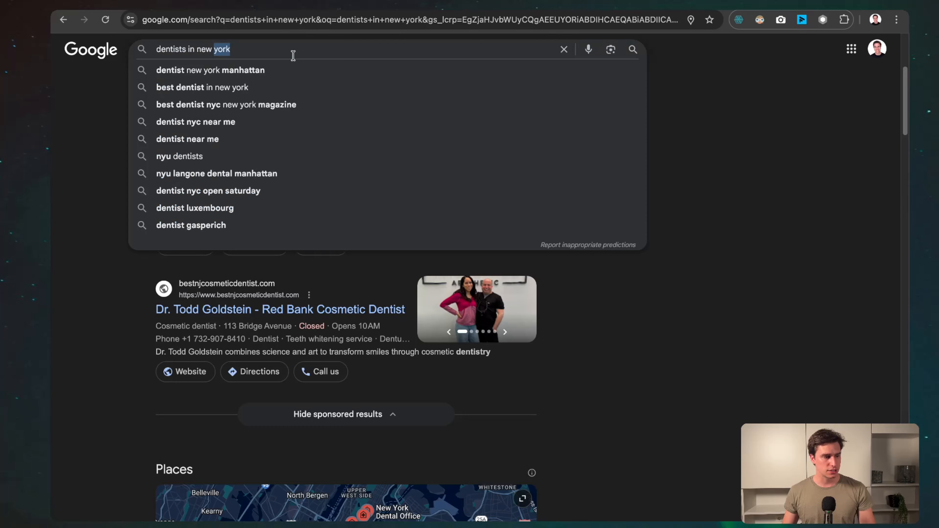
triple_click(293, 56)
click(291, 56)
text(ù)
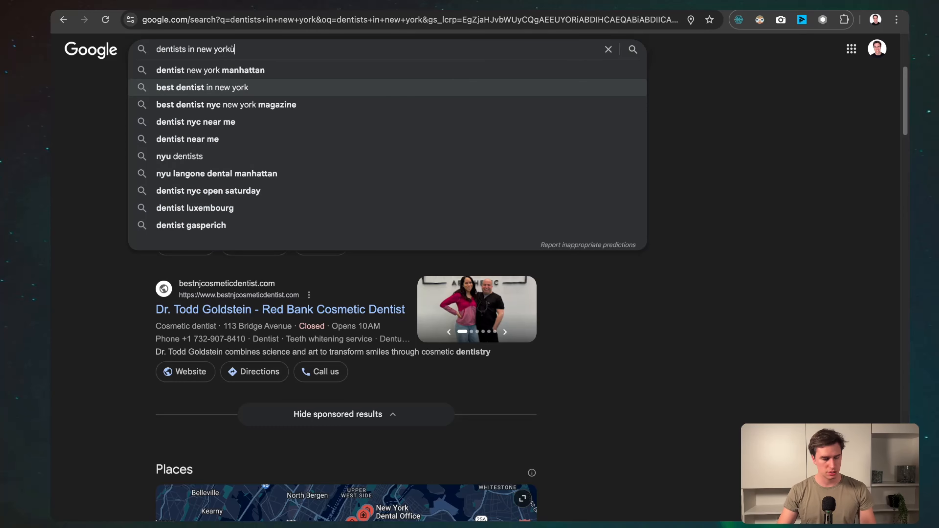
key(BackSpace)
key(Return)
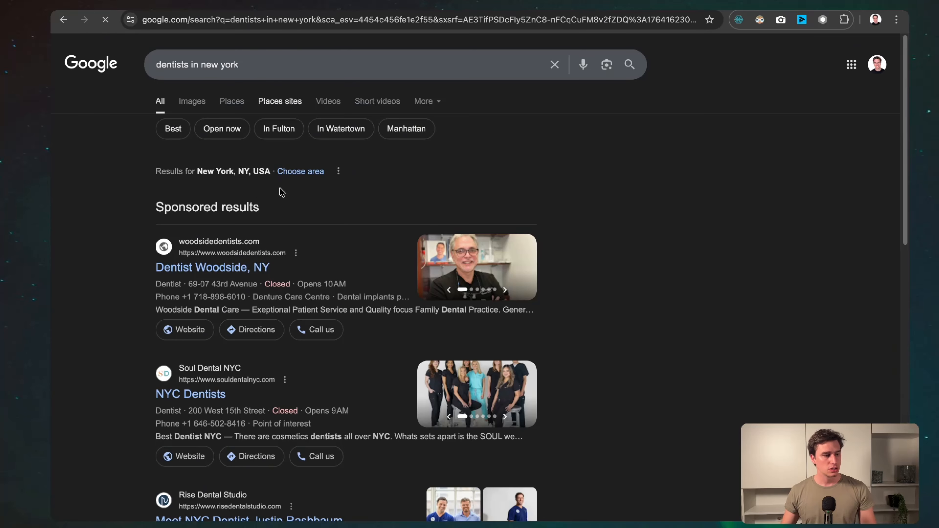
Step: Examine the sponsored, Places and organic listings on the Google results page as the data the scraper should collect
scroll(126, 206, down, 3)
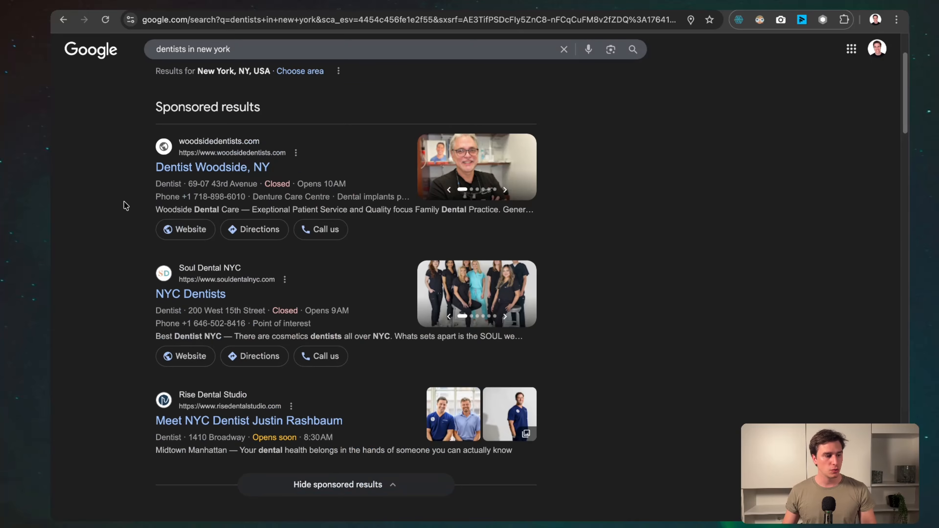
scroll(129, 174, down, 15)
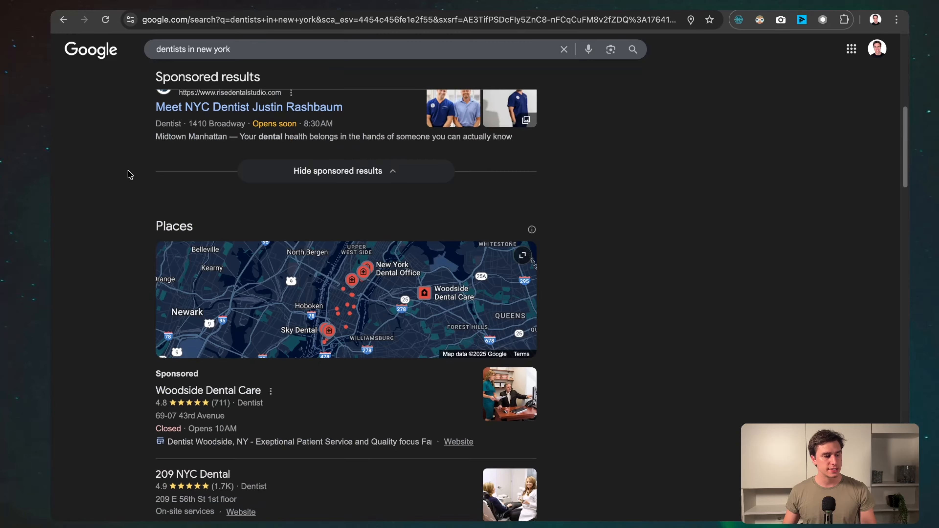
scroll(129, 175, down, 1)
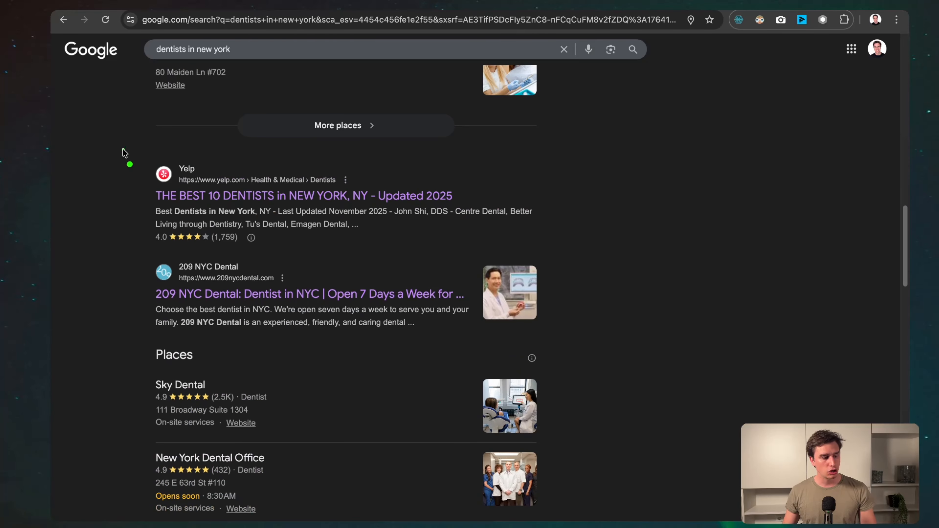
mouse_move(125, 152)
mouse_down()
mouse_move(118, 311)
mouse_move(145, 311)
mouse_up()
scroll(149, 296, down, 10)
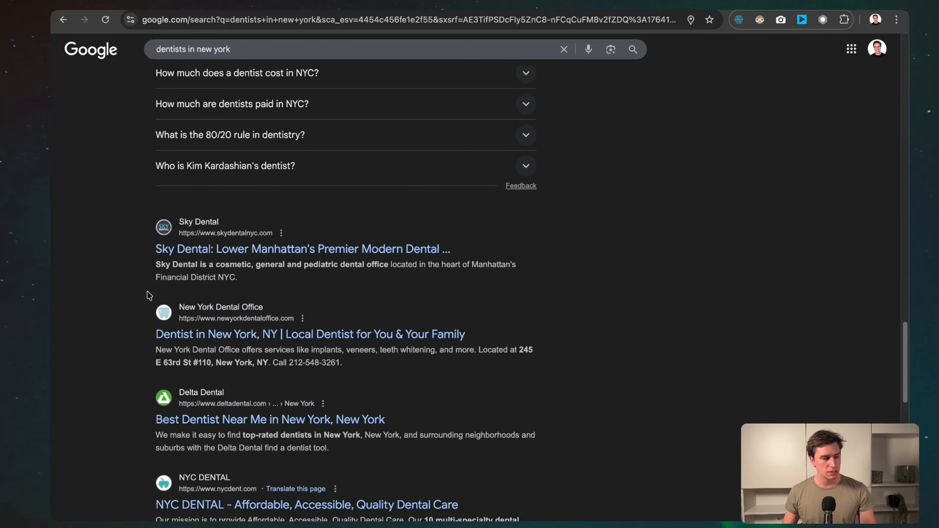
scroll(149, 296, down, 6)
scroll(148, 288, up, 1)
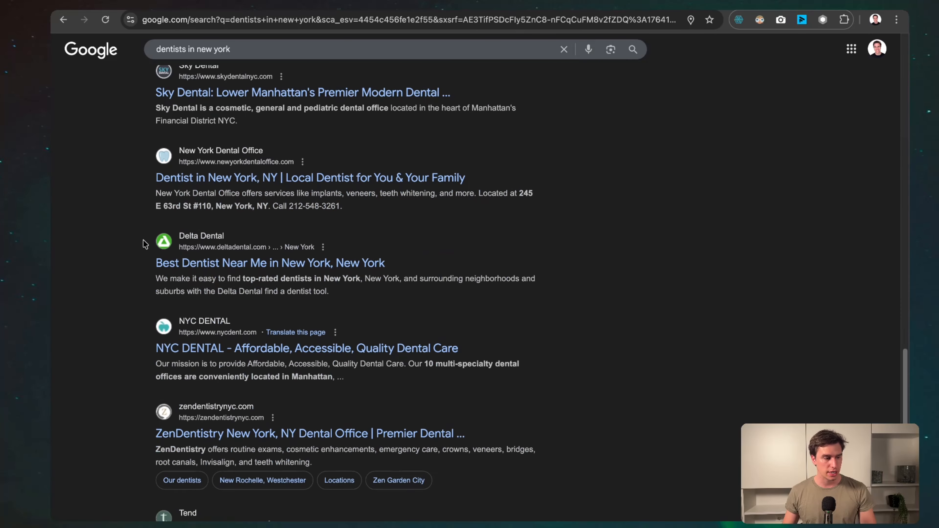
mouse_move(133, 81)
mouse_down()
mouse_move(125, 258)
mouse_move(156, 241)
mouse_up()
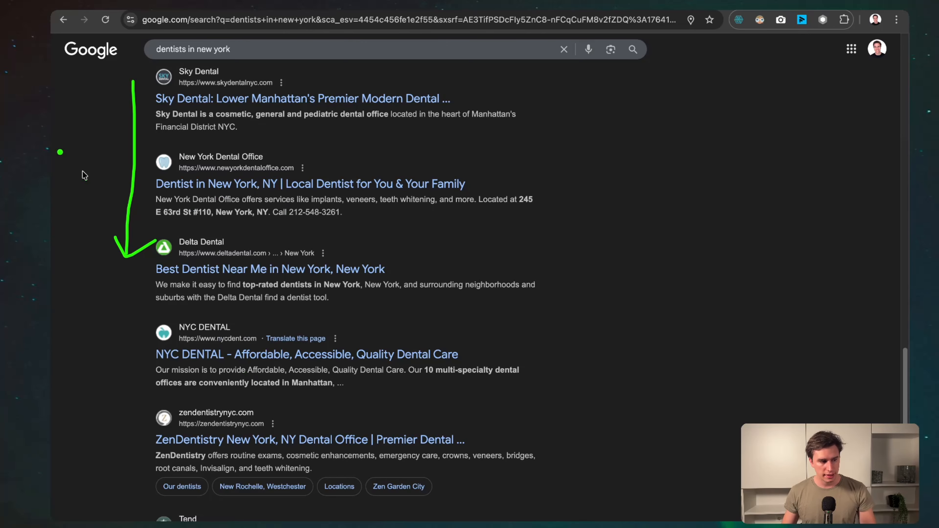
key(Escape)
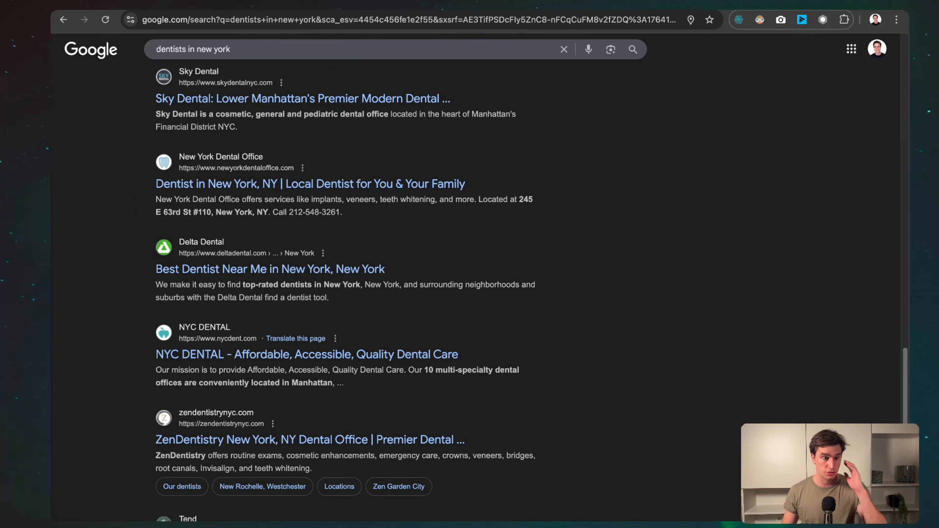
Step: Return to the Apify run output and inspect the related queries it extracted
key(ctrl+Tab)
key(super+r)
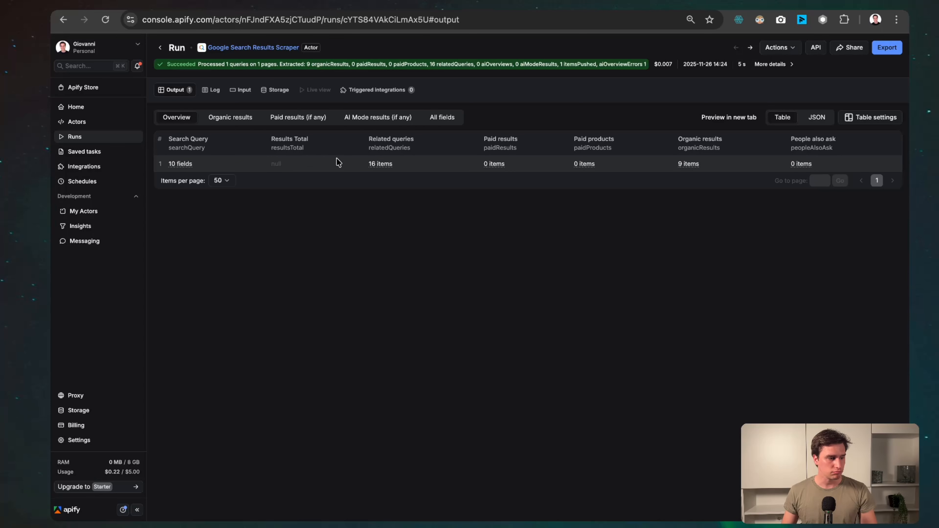
click(382, 165)
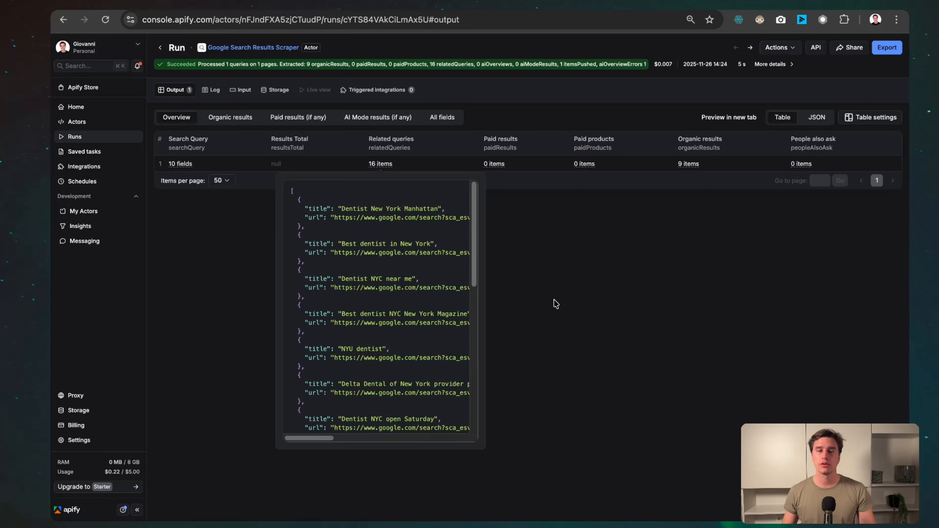
click(566, 312)
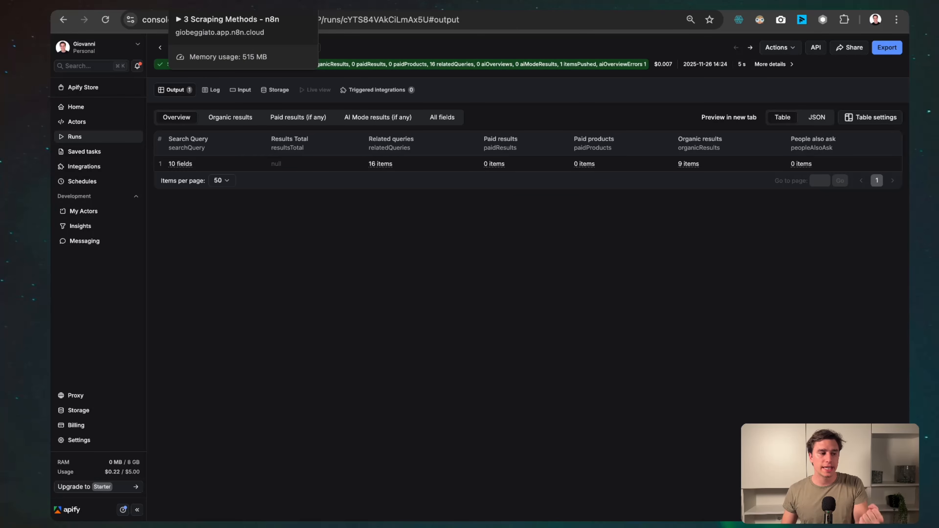
Step: In the n8n workflow, disconnect the manual trigger from the Firecrawl node, move it beside the Apify note and save
click(222, 3)
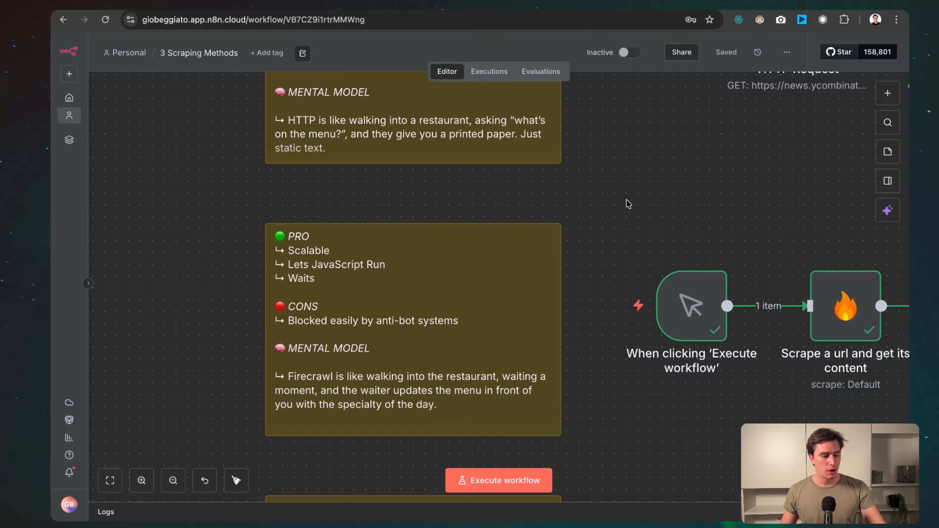
scroll(630, 219, down, 1)
scroll(631, 218, down, 1)
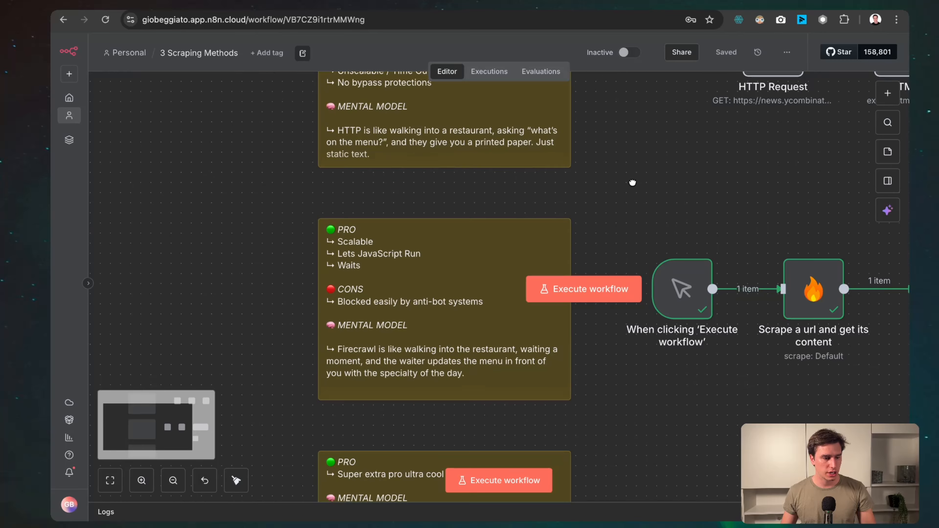
scroll(625, 259, down, 3)
scroll(619, 305, down, 3)
scroll(619, 304, right, 3)
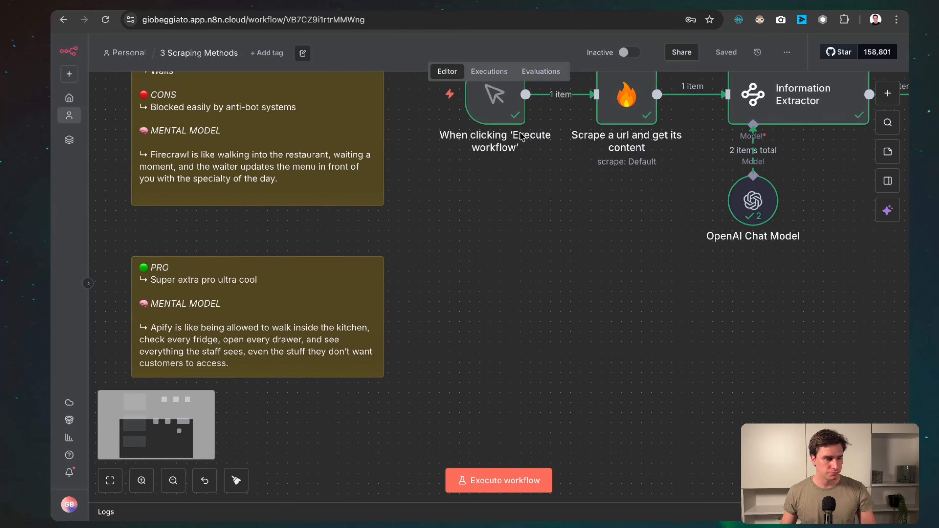
click(578, 96)
drag(493, 108, 503, 327)
key(ctrl+s)
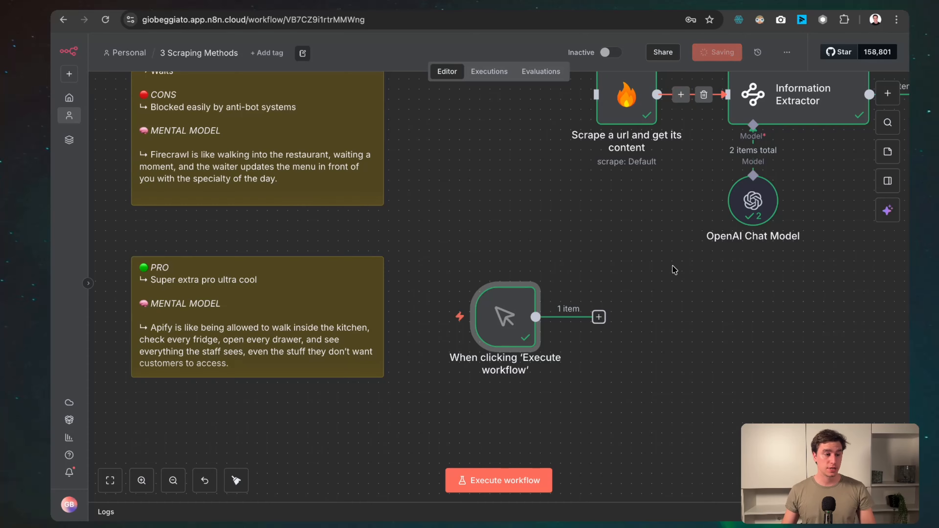
Step: Add an Apify node with the "Run an Actor and get dataset" action after the manual trigger
drag(634, 274, 393, 252)
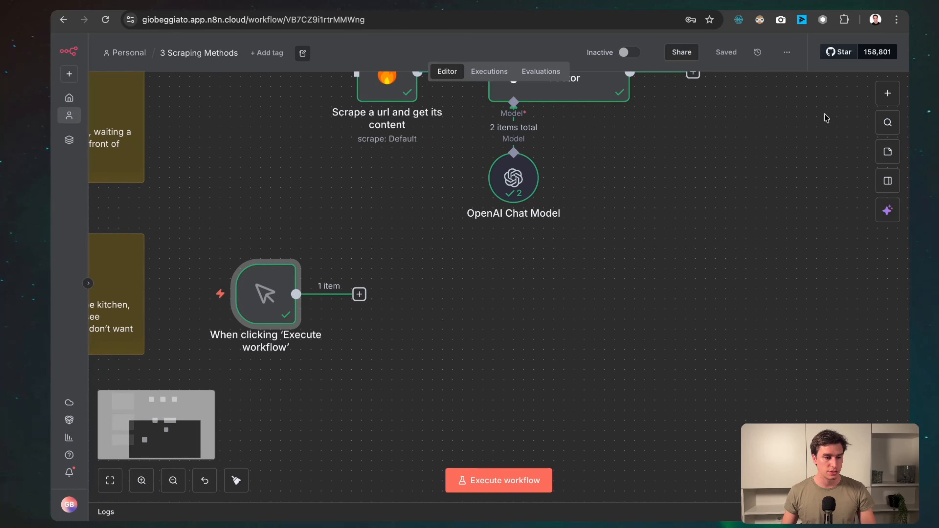
click(359, 294)
text(apify)
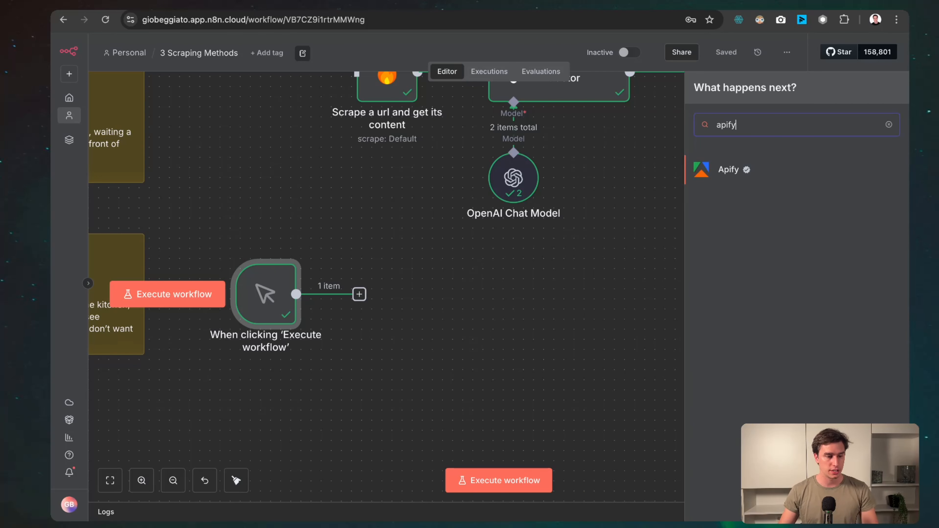
click(719, 171)
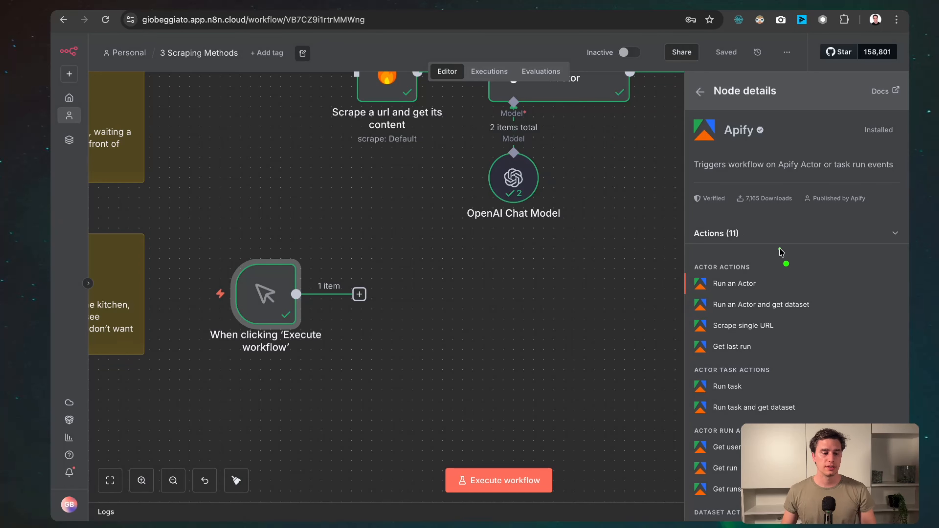
drag(781, 249, 771, 283)
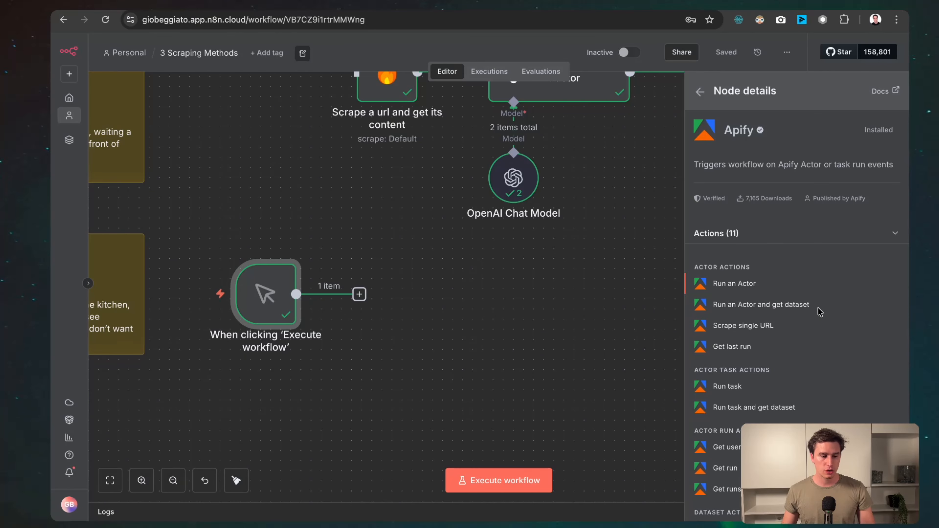
click(801, 306)
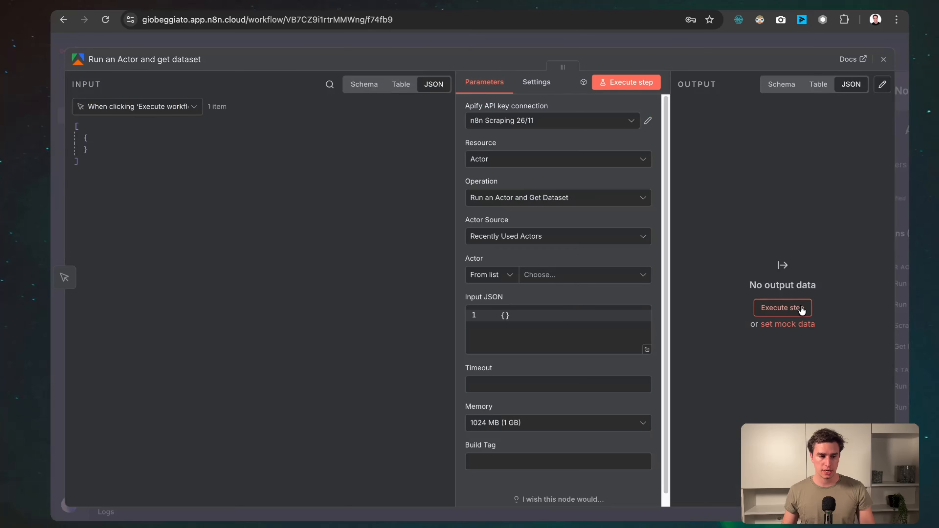
Step: Start a new Apify credential for the node, give it a test name and set its connection method to API Key
click(552, 128)
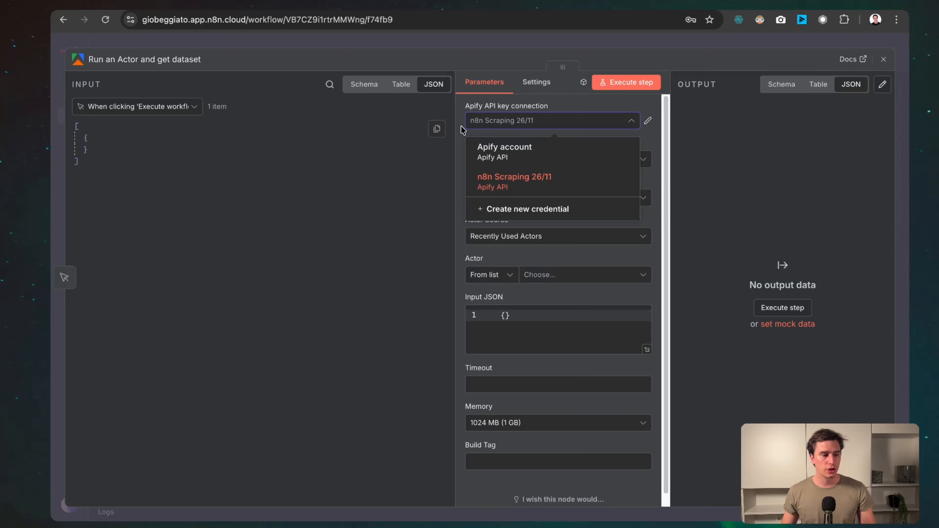
click(534, 210)
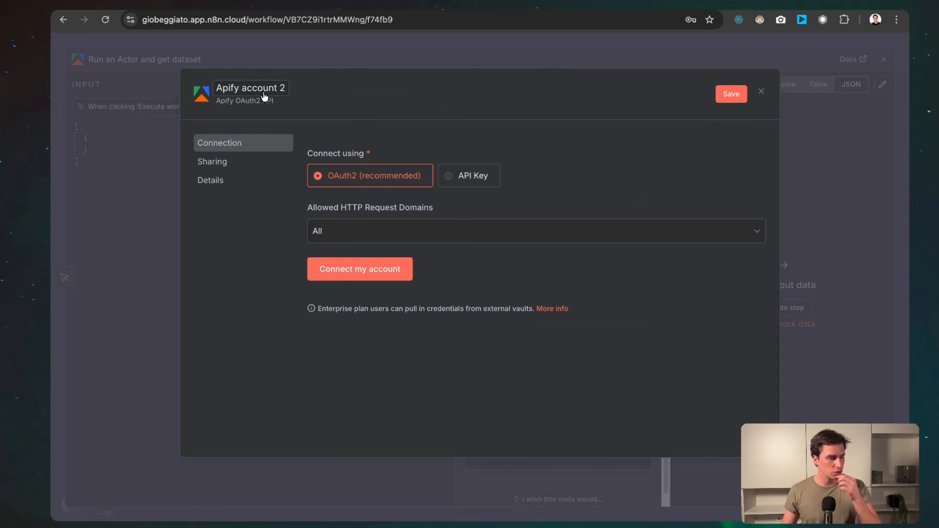
click(270, 96)
key(BackSpace)
text(G)
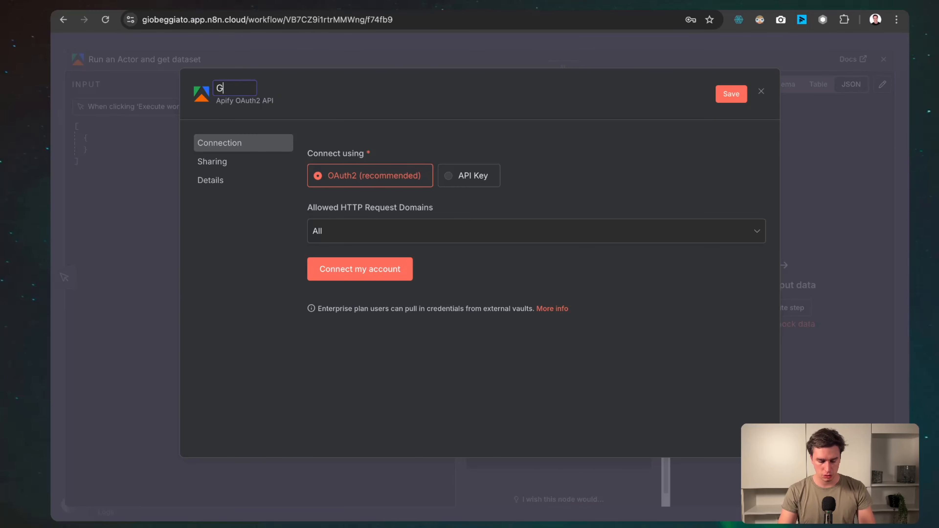
text(io test)
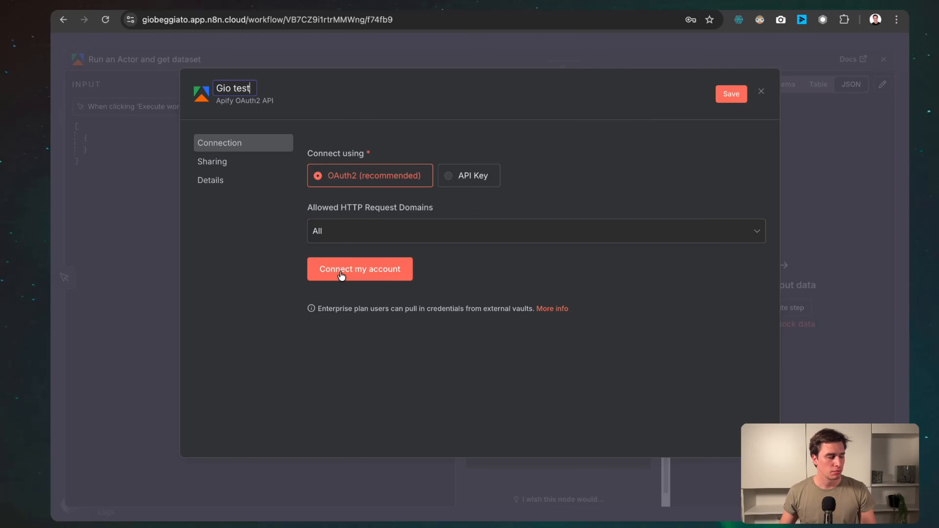
click(475, 177)
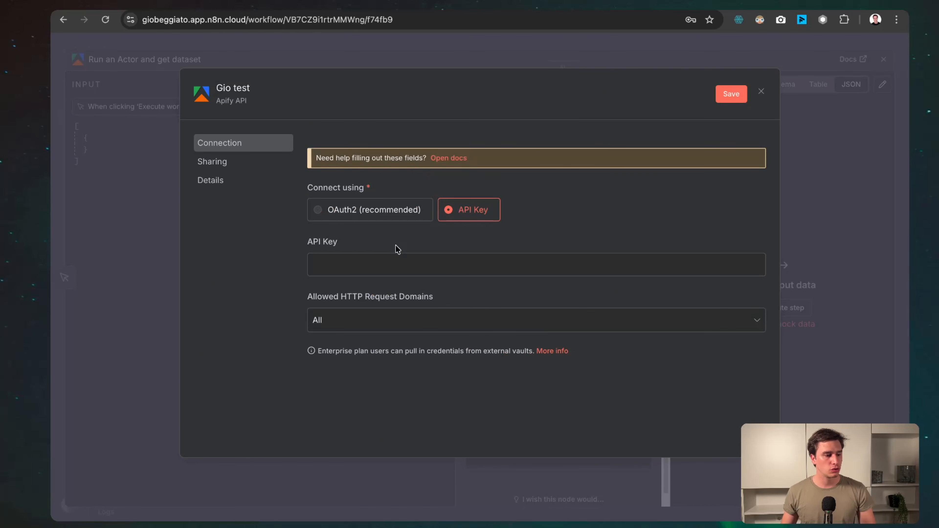
click(372, 263)
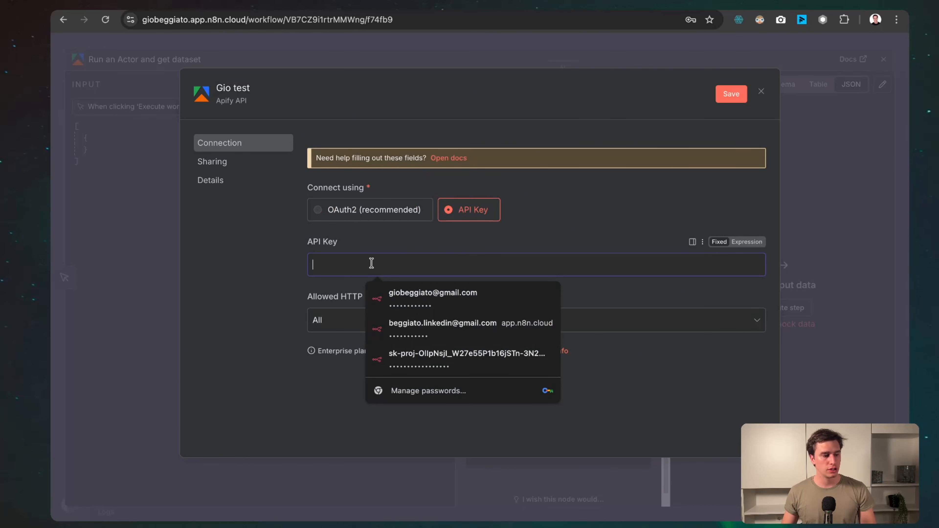
Step: Switch to the Apify console and create a new personal API token with a test-scrape description in the account's API settings
click(484, 82)
key(ctrl+Tab)
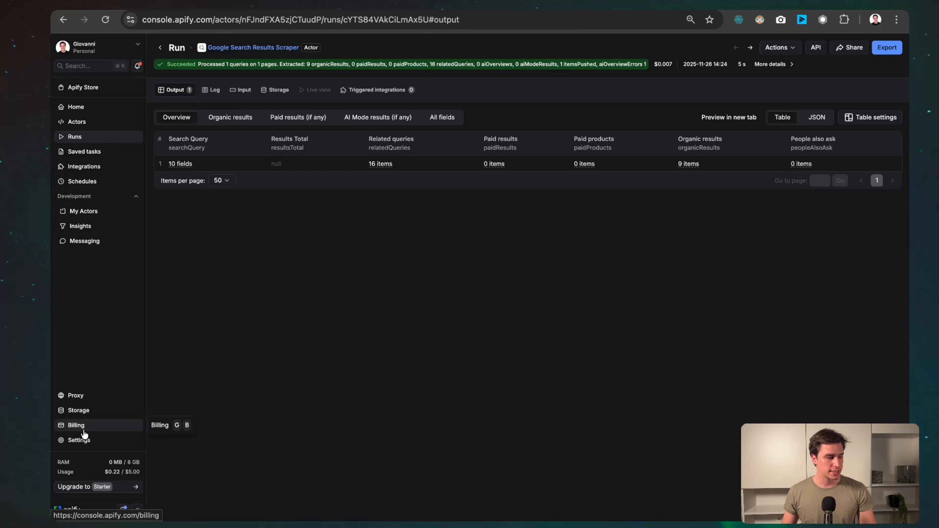
click(83, 439)
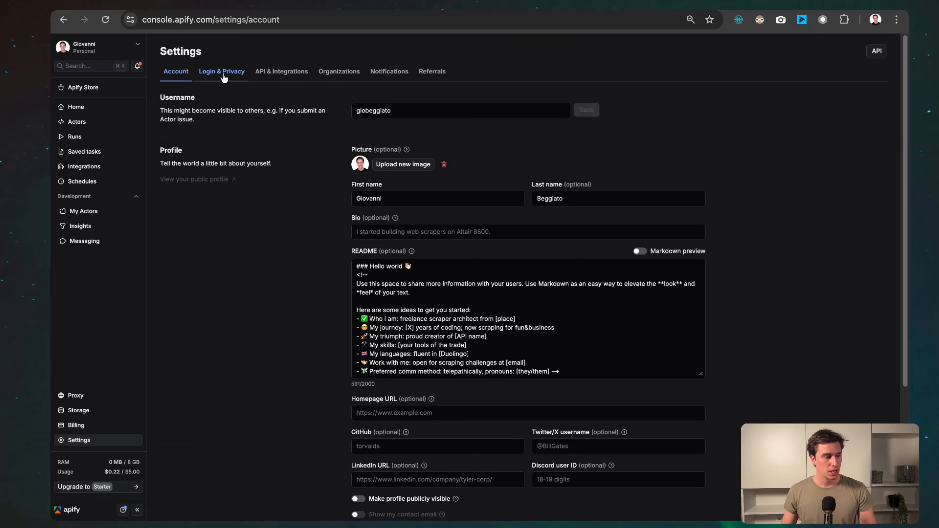
click(280, 71)
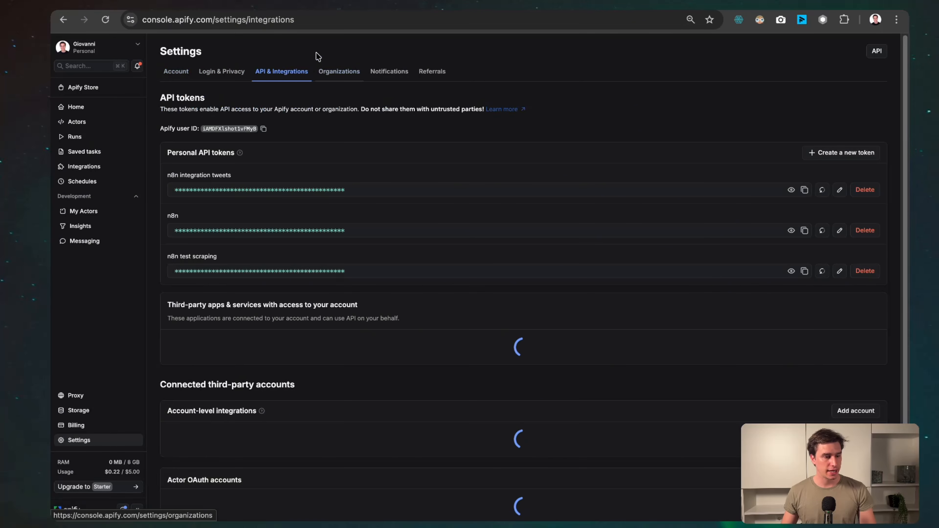
click(828, 156)
text(g)
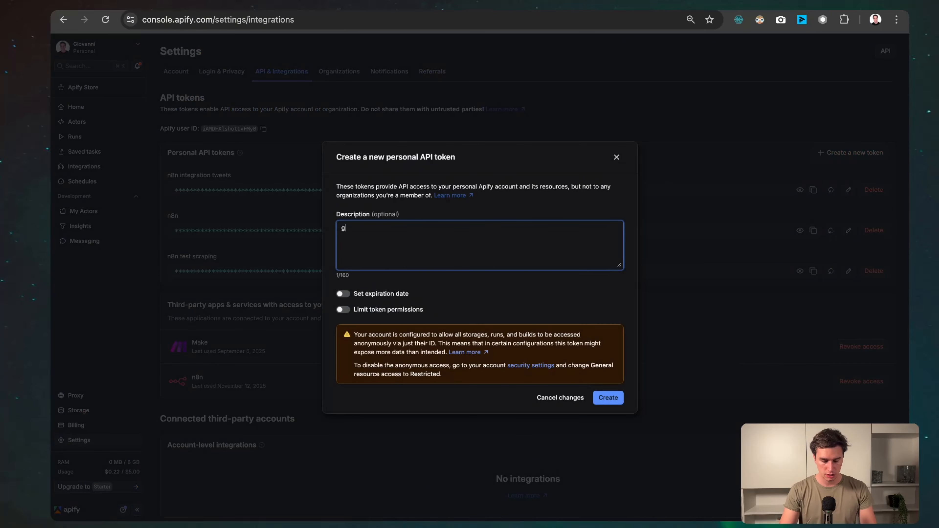
text(io test scraep)
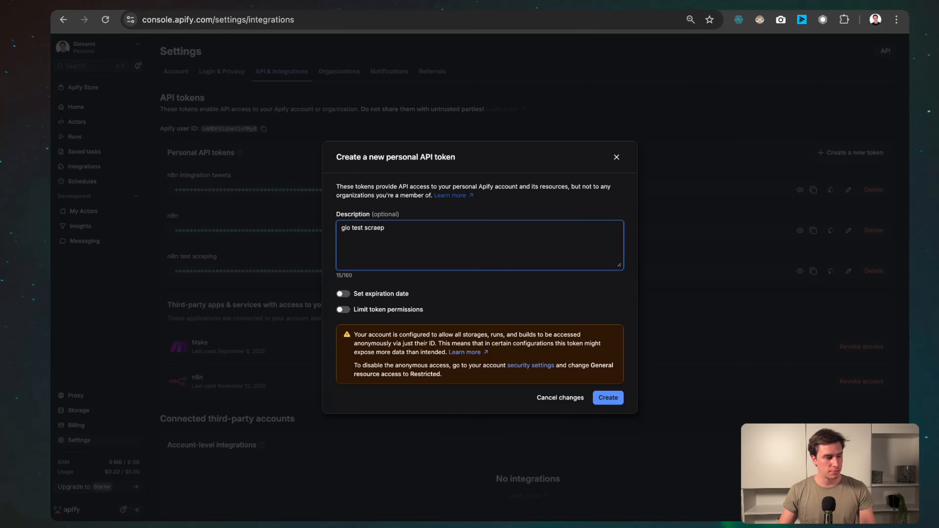
key(BackSpace)
key(BackSpace)
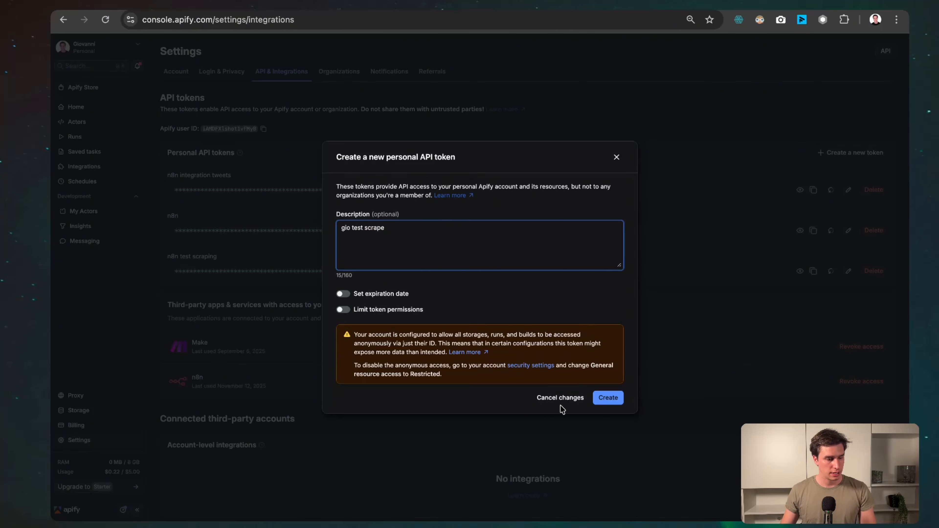
click(604, 397)
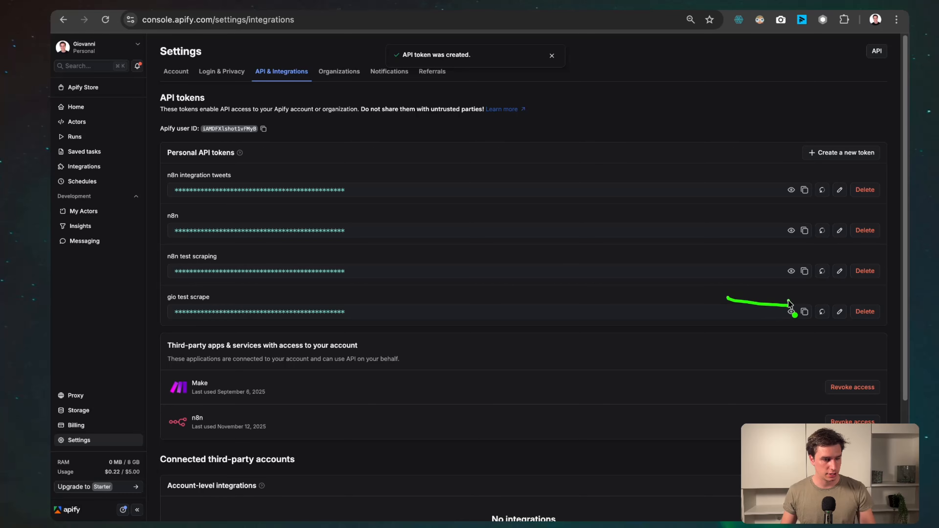
Step: Copy the new Apify token, paste it into the n8n credential's API Key field, save the credential and dismiss the browser's password prompt
click(805, 313)
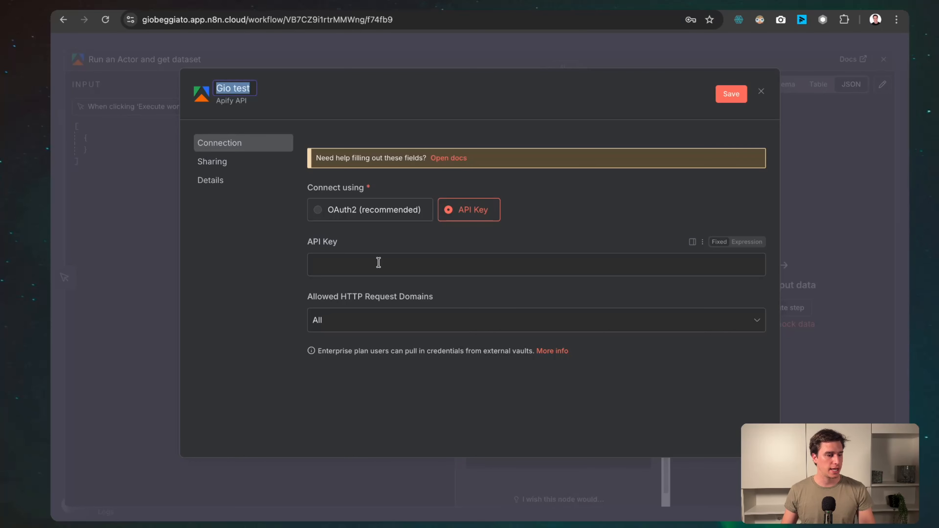
click(379, 264)
key(ctrl+v)
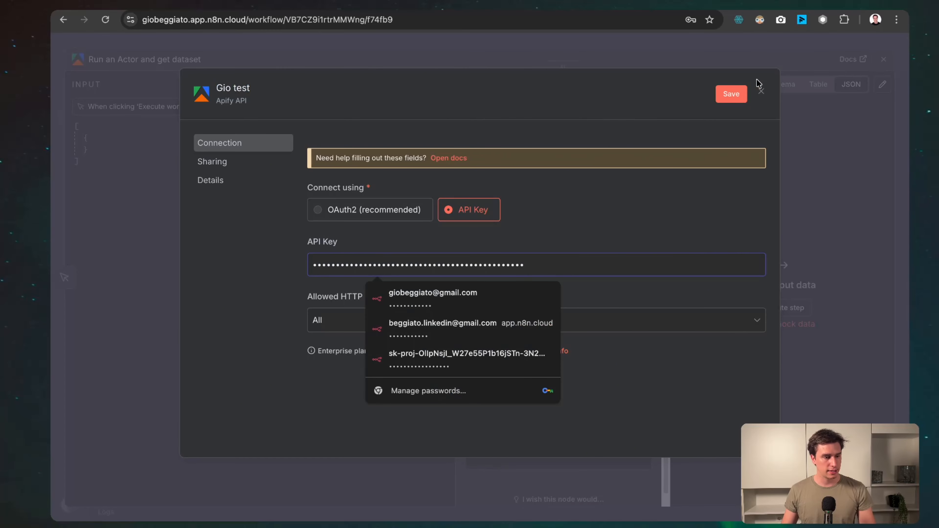
click(731, 94)
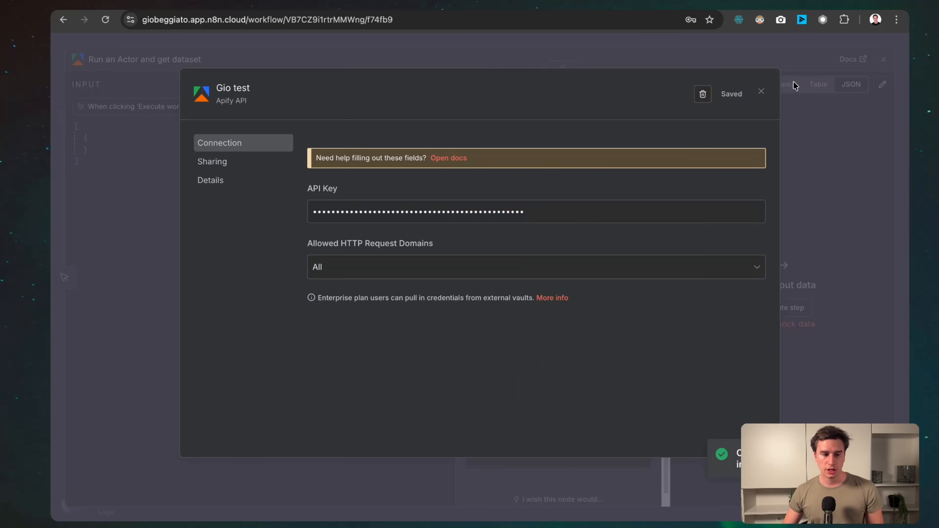
click(762, 94)
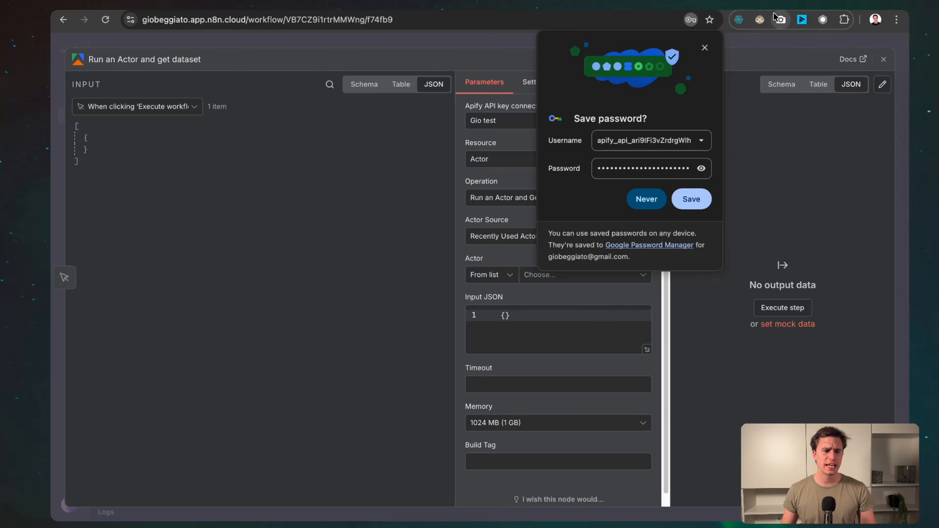
click(705, 48)
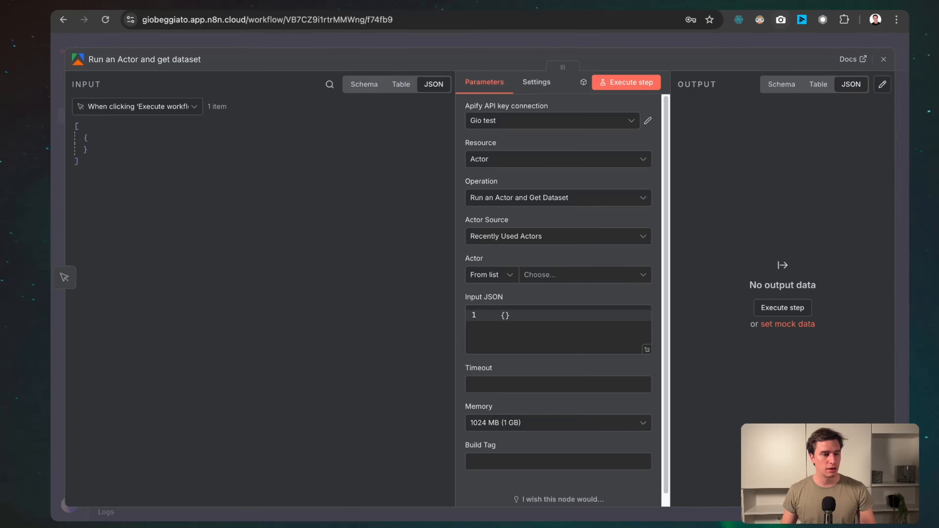
Step: Copy the Google Search Results Scraper actor's name from the Apify console and select that actor in the n8n node
click(555, 5)
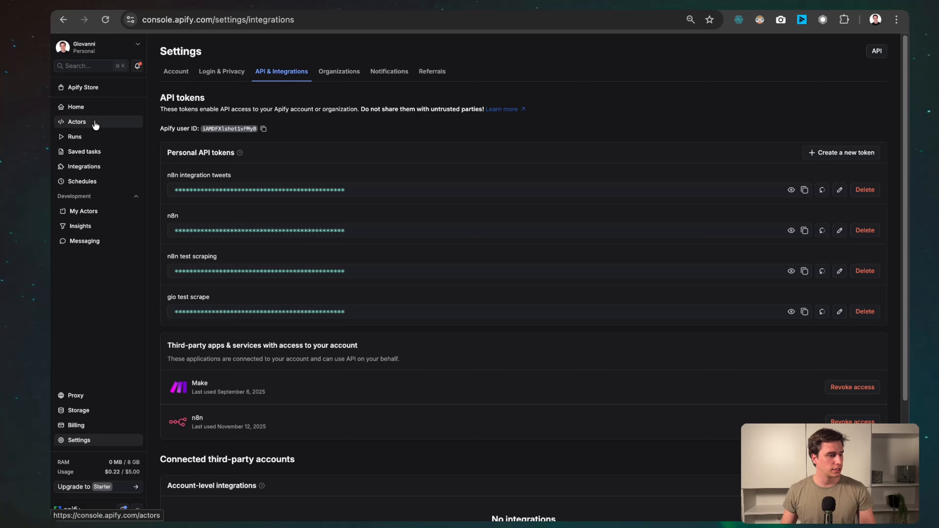
click(109, 122)
click(228, 140)
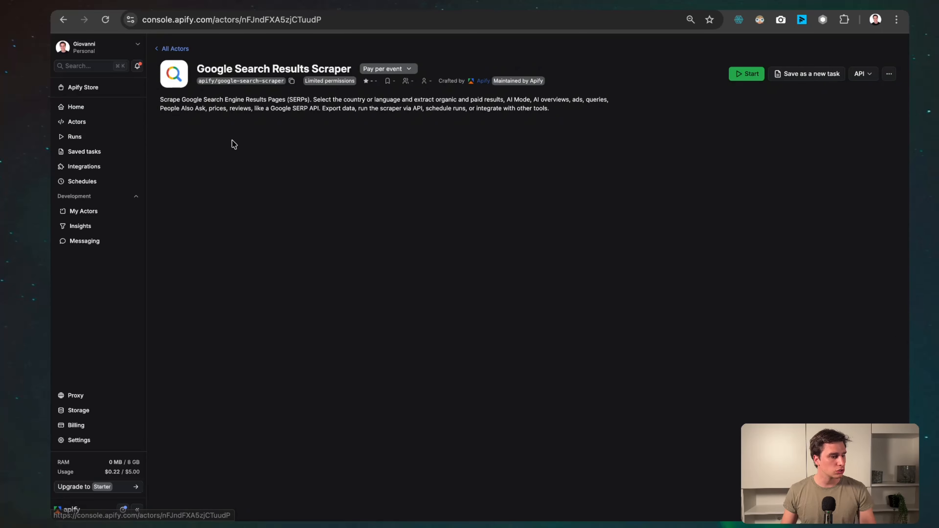
triple_click(220, 68)
key(ctrl+c)
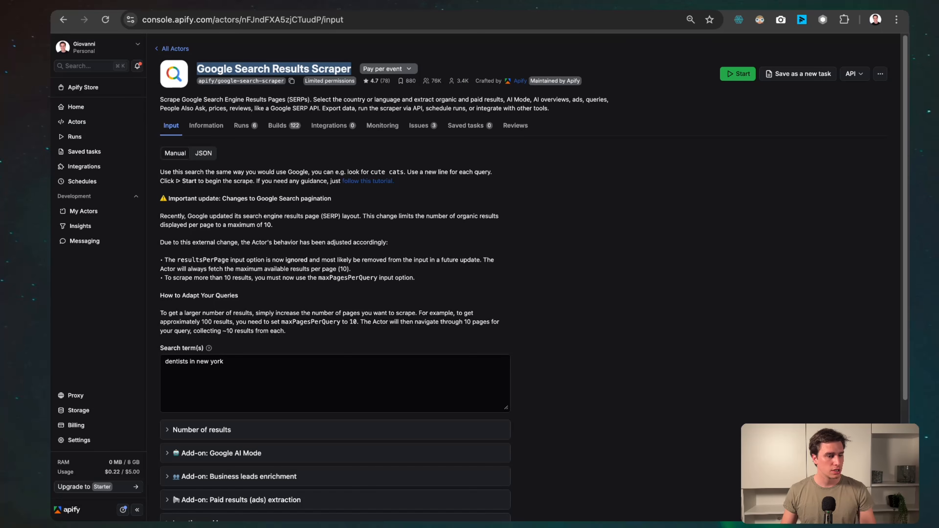
key(ctrl+Tab)
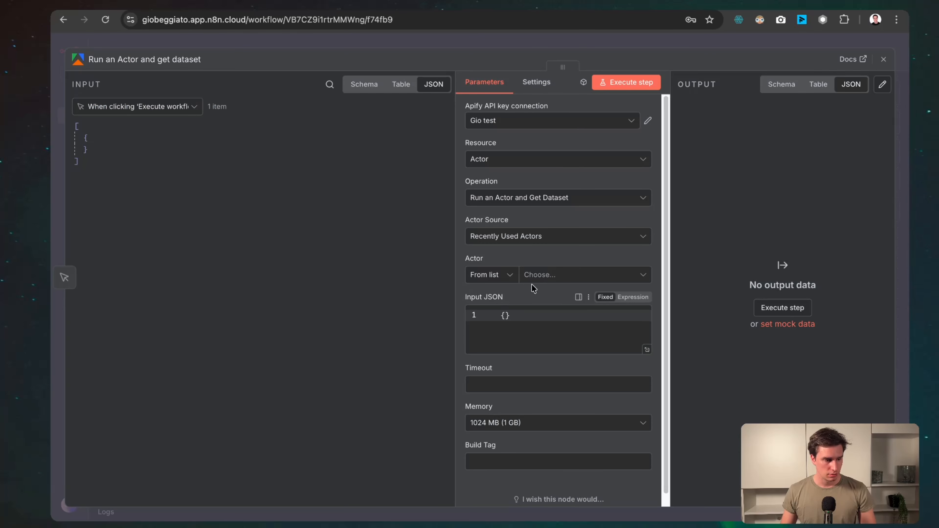
click(541, 280)
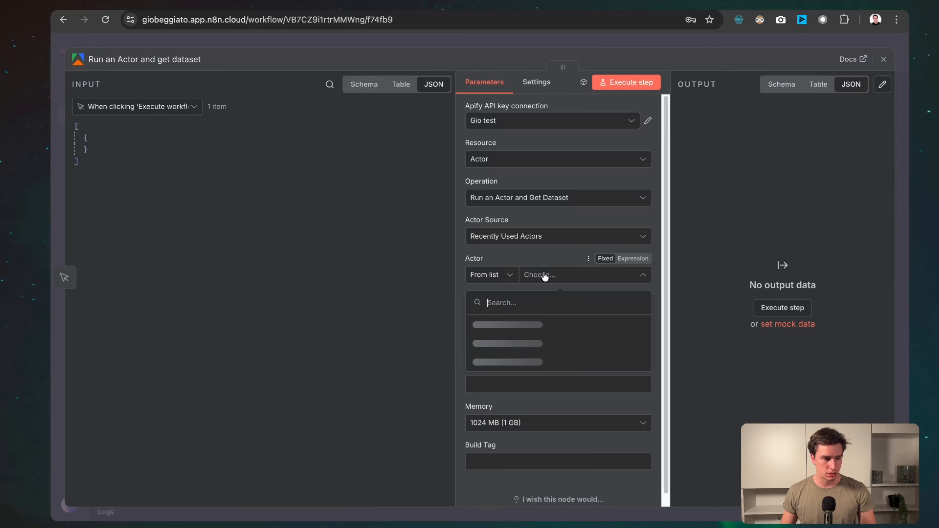
key(ctrl+v)
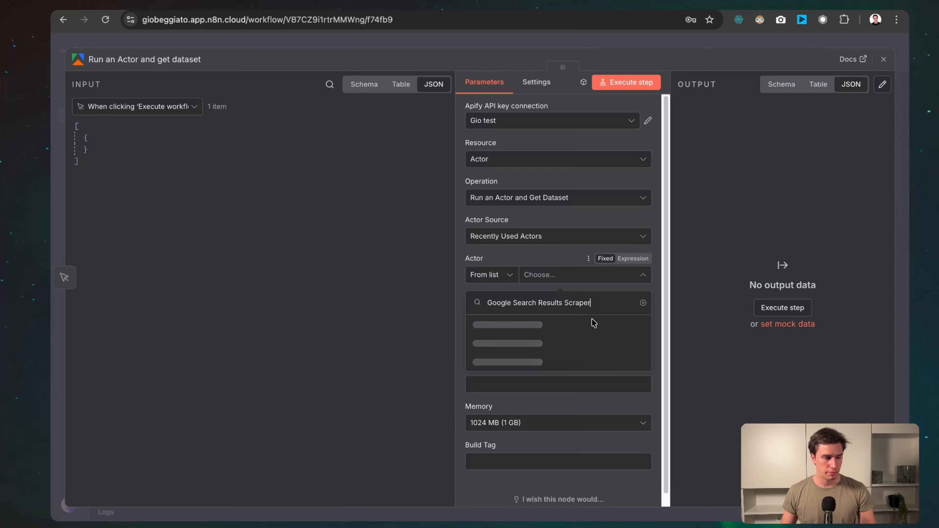
click(583, 327)
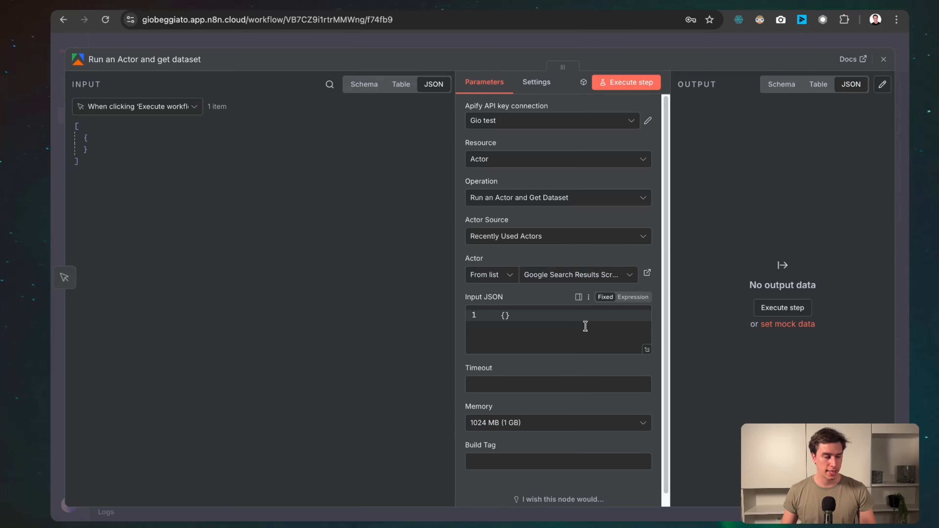
Step: Copy the input JSON of the latest Google Search Results Scraper run, paste it as an expression into the node's Input JSON and execute it
click(582, 322)
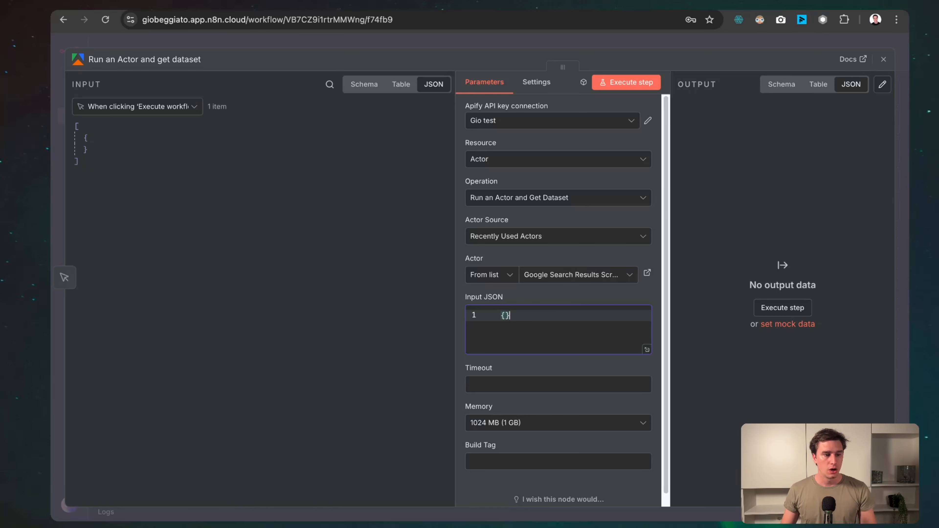
click(799, 3)
key(super+r)
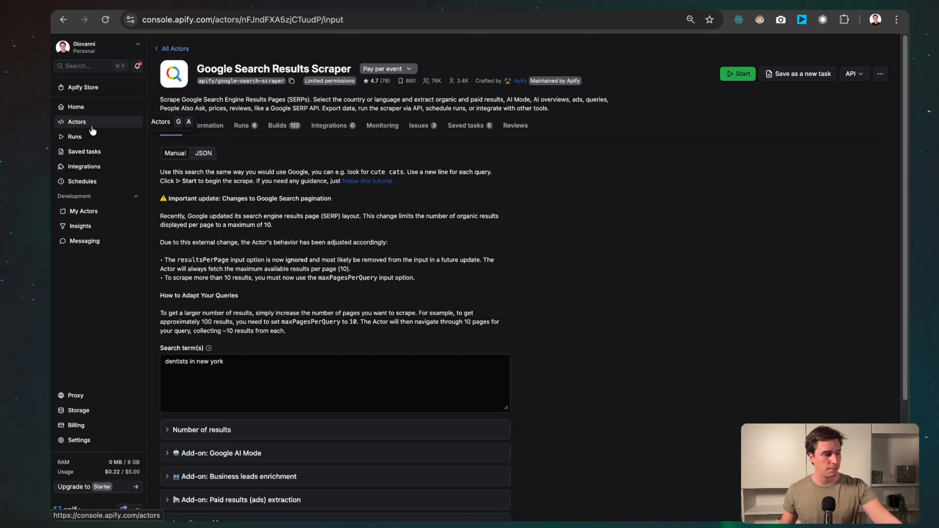
click(78, 137)
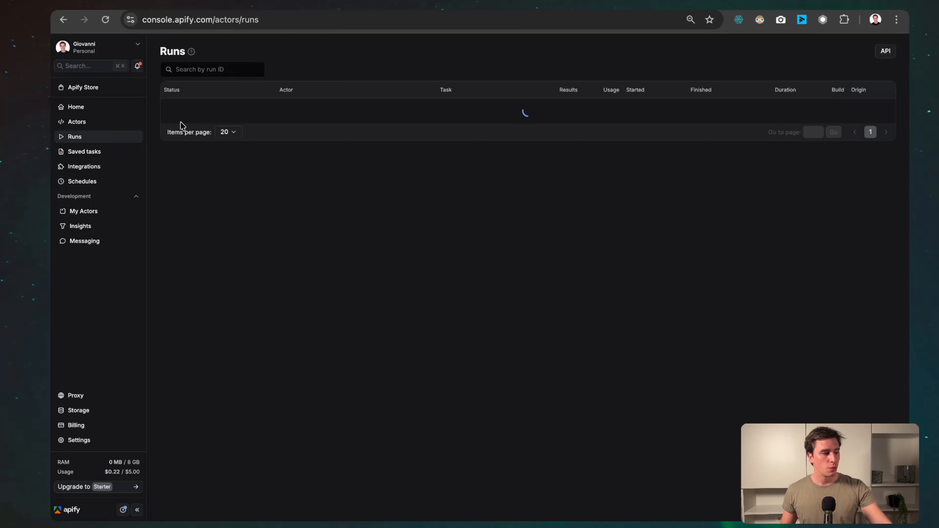
click(263, 122)
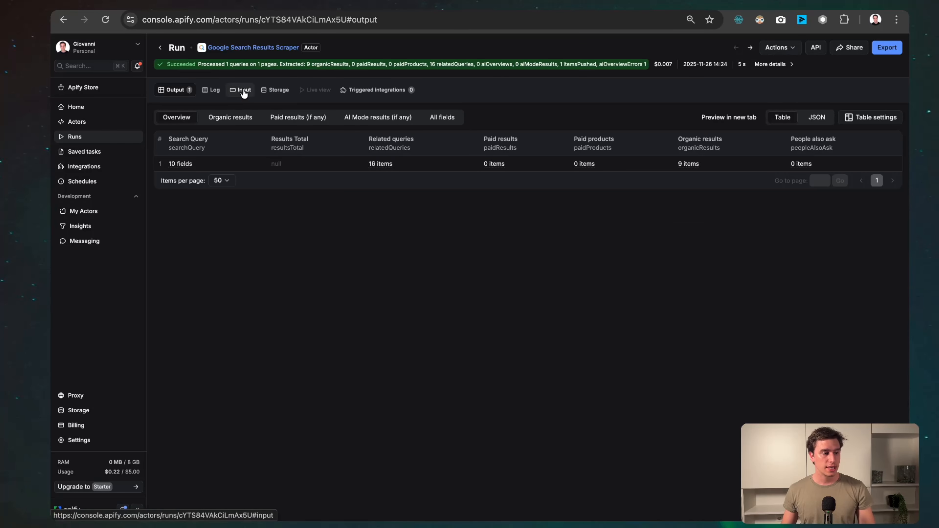
click(243, 92)
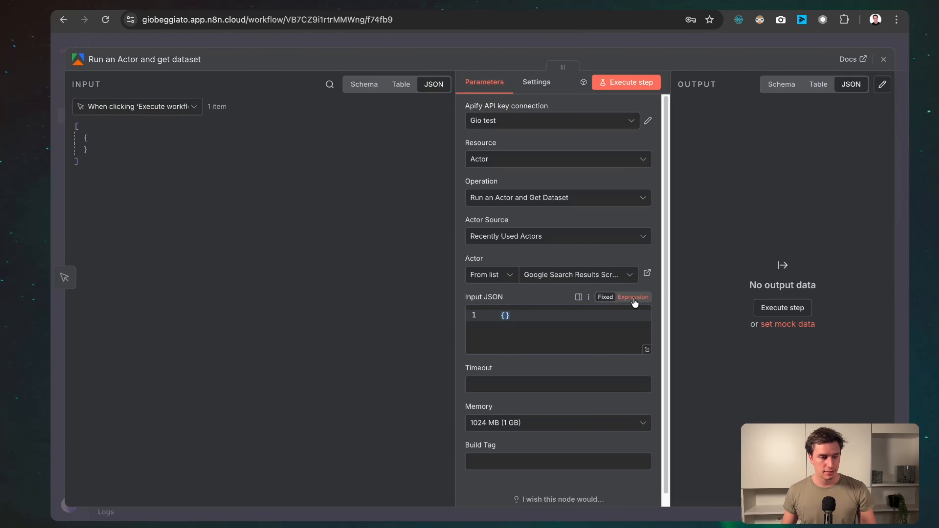
click(641, 297)
key(ctrl+v)
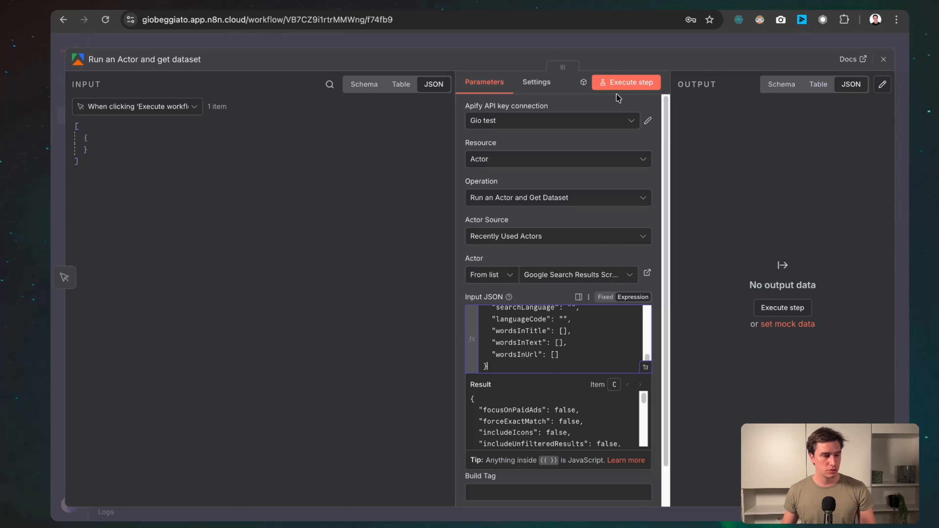
click(624, 88)
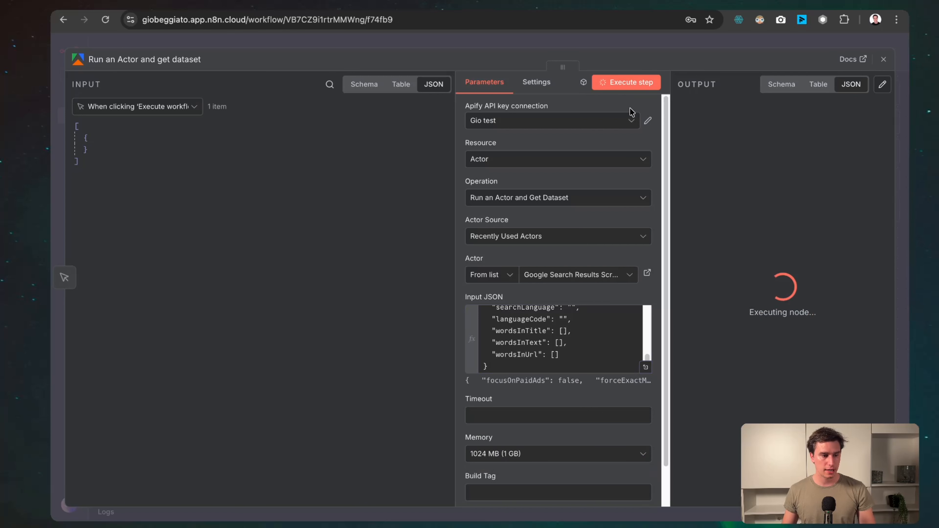
Step: Expand the Input JSON expression and examine its search query, results-per-page and remaining actor parameters
click(646, 369)
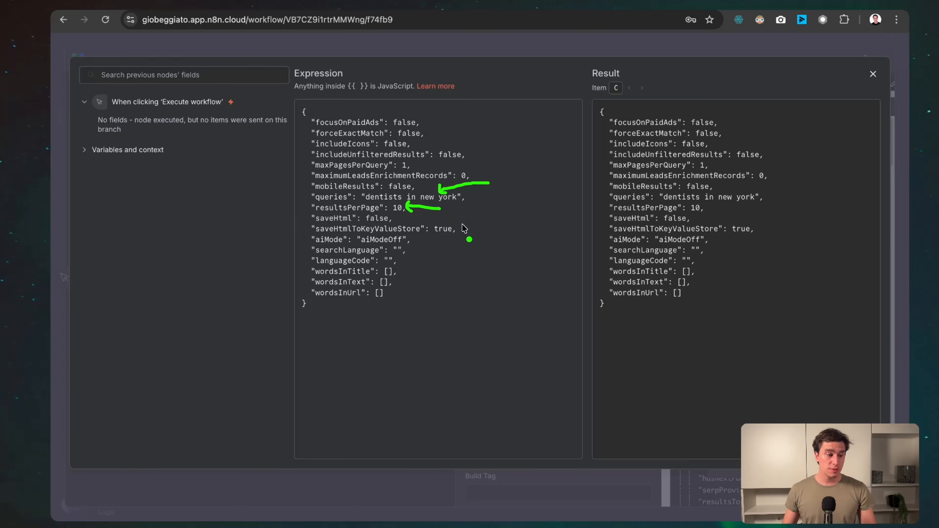
mouse_move(481, 226)
mouse_down()
mouse_move(468, 320)
mouse_move(500, 306)
mouse_up()
mouse_move(447, 109)
mouse_down()
mouse_move(477, 131)
mouse_move(467, 148)
mouse_up()
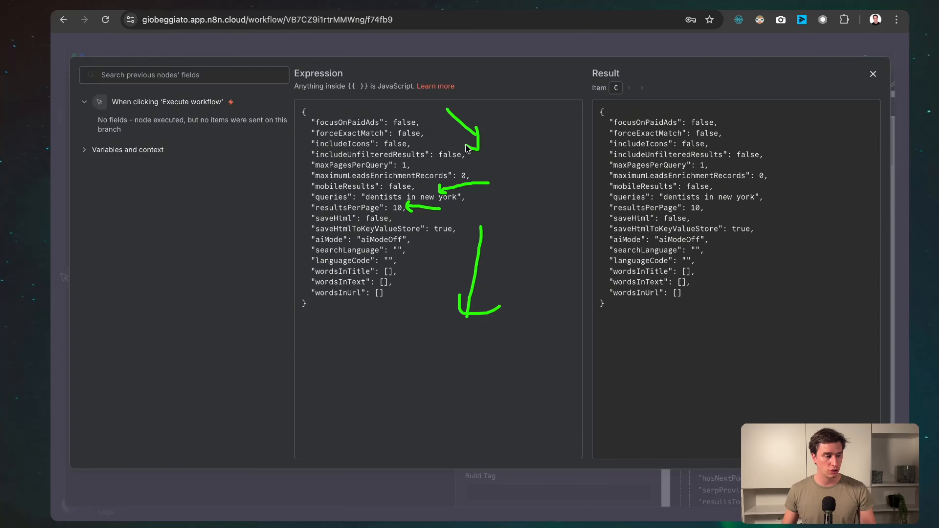
drag(311, 115, 394, 149)
drag(386, 108, 337, 150)
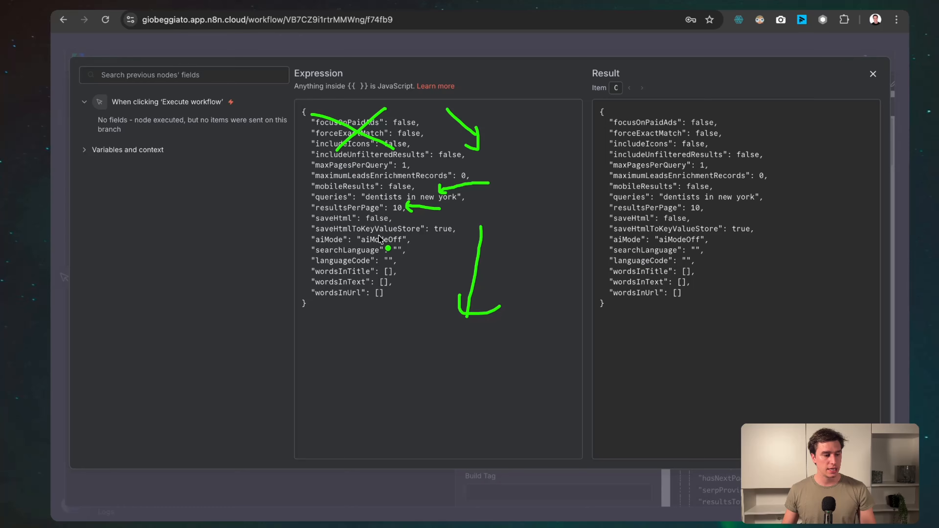
Step: Review the queries and resultsPerPage parameters against the remaining actor parameters and close the expanded Input JSON expression
drag(336, 229, 395, 294)
drag(325, 293, 405, 232)
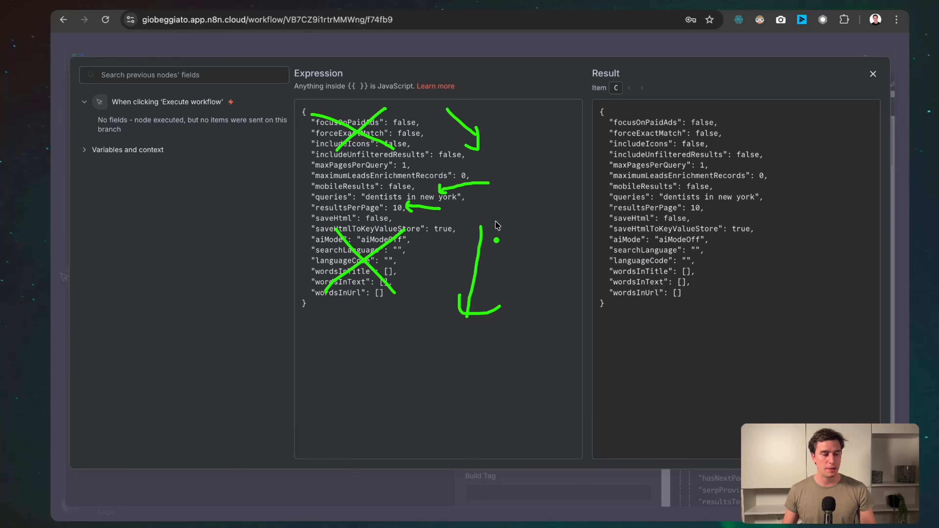
mouse_move(314, 180)
mouse_down()
mouse_move(302, 192)
mouse_move(304, 222)
mouse_up()
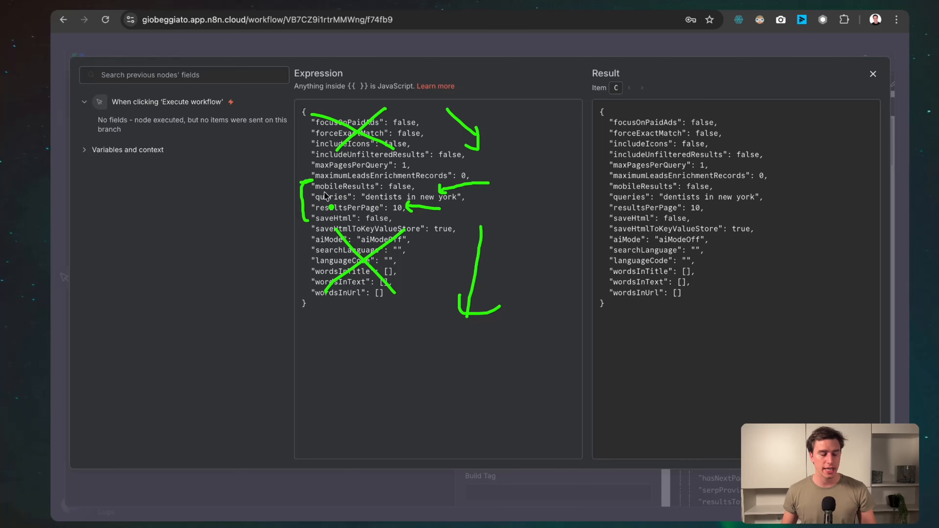
key(Escape)
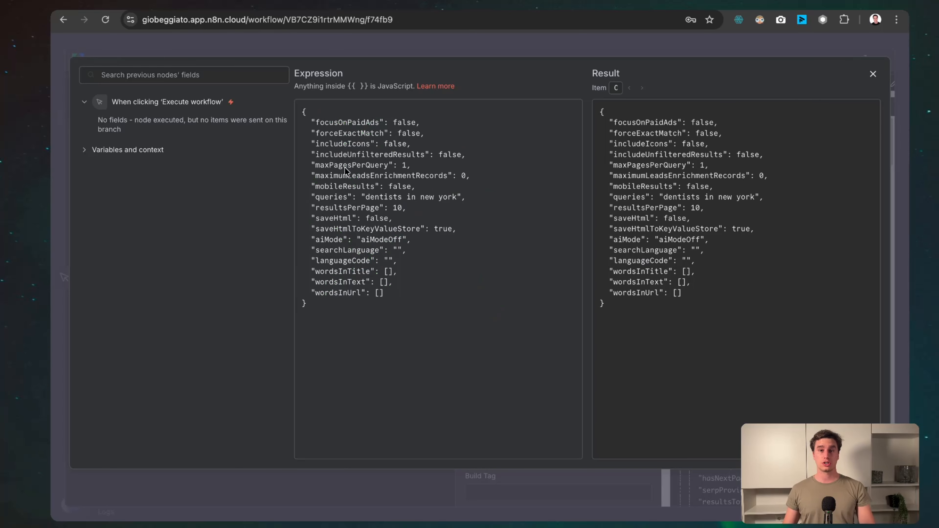
click(873, 74)
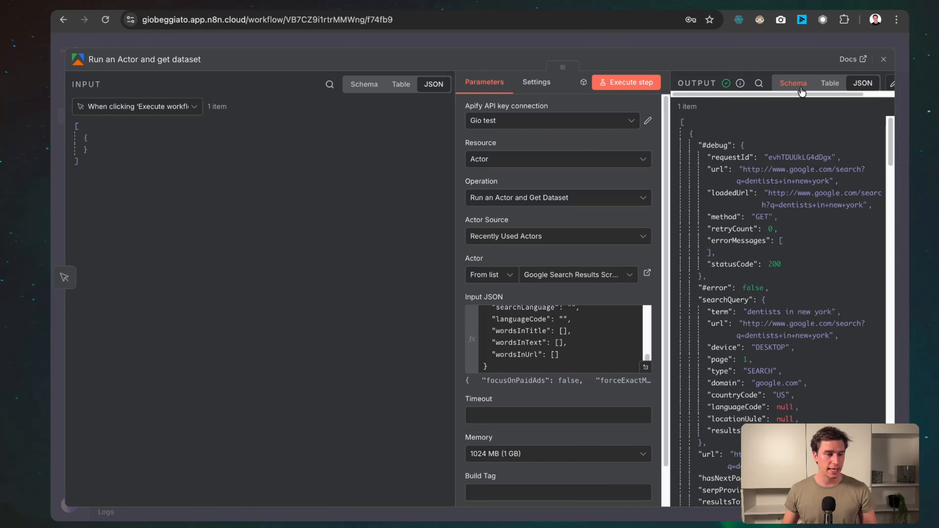
Step: Display the actor node's output as a table and shrink the input area to give the output more width
click(829, 84)
scroll(771, 265, right, 2)
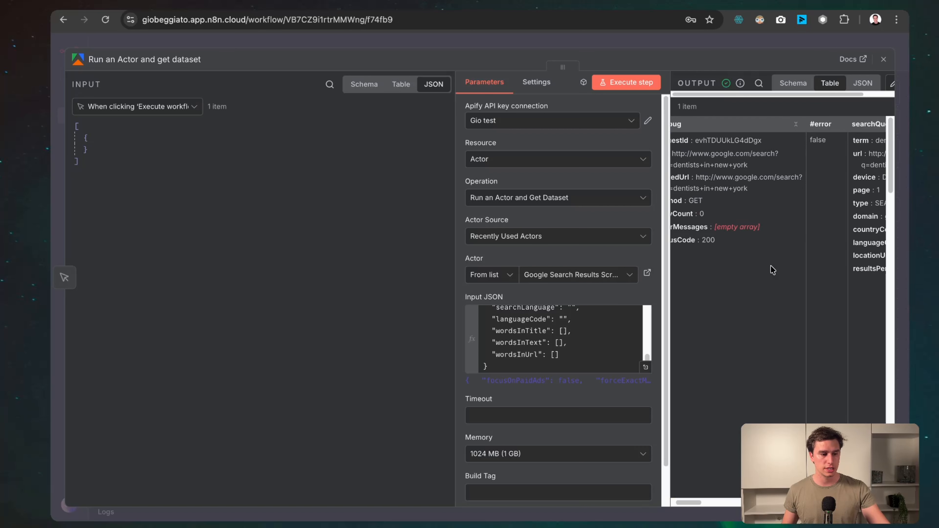
drag(455, 107, 251, 107)
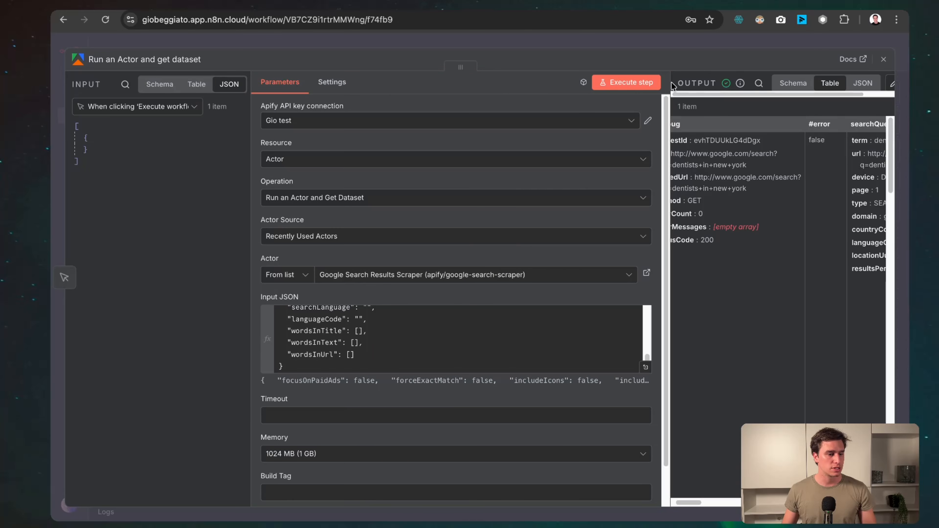
drag(672, 83, 355, 119)
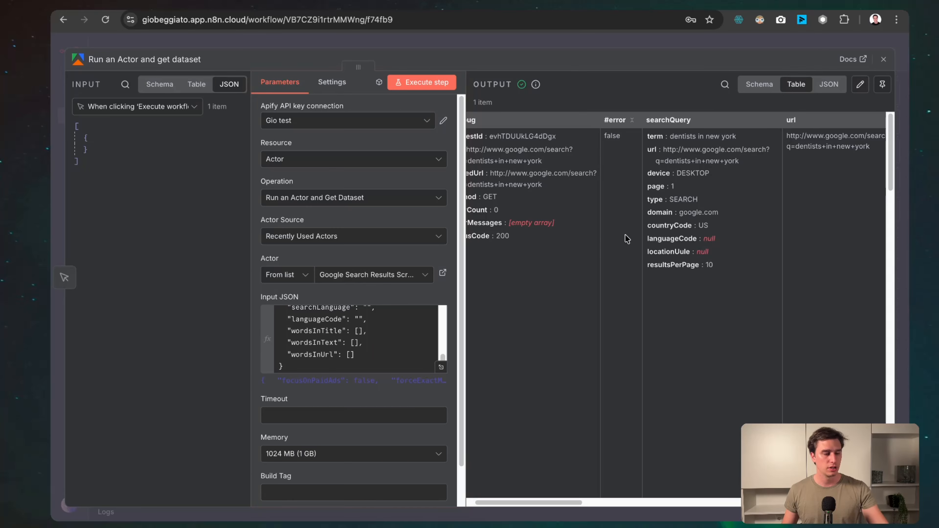
Step: Examine the relatedQueries column of the actor's output, reading the titles and URLs of its first entries
scroll(623, 229, right, 10)
scroll(623, 233, left, 2)
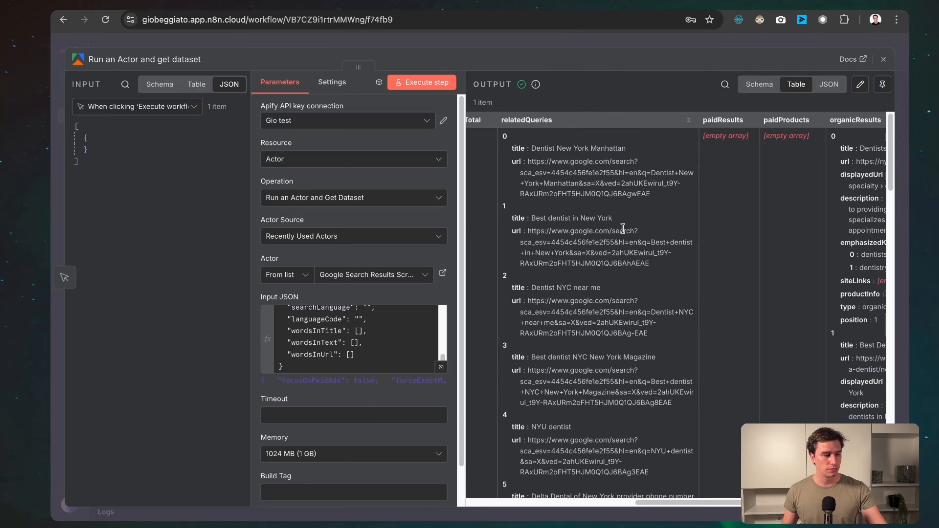
triple_click(550, 155)
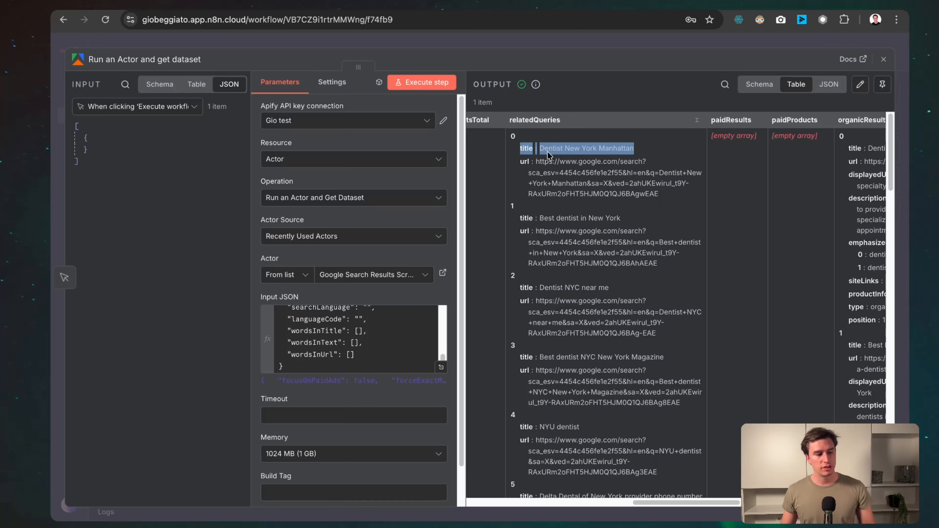
triple_click(550, 165)
triple_click(584, 147)
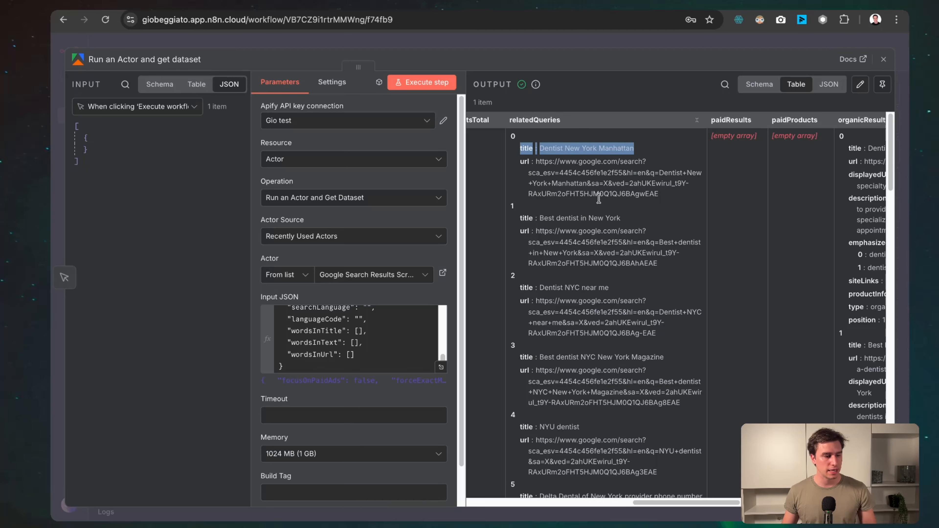
triple_click(577, 218)
triple_click(589, 288)
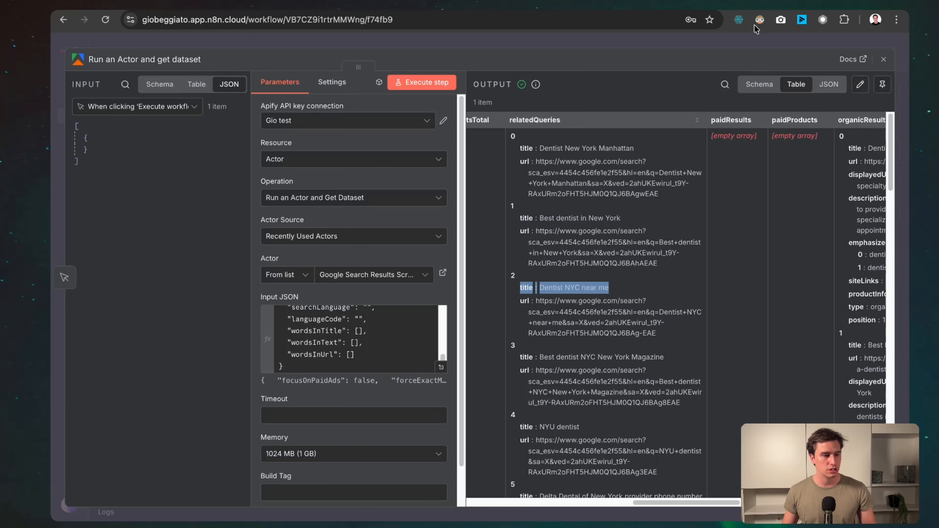
Step: Switch to the Google results page for "dentists in new york" and examine the Delta Dental listing for comparison
key(ctrl+Tab)
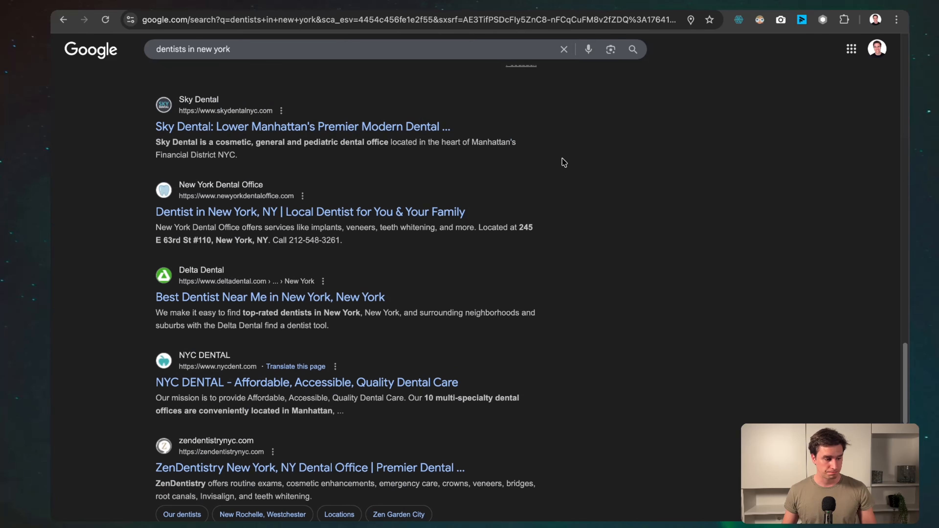
scroll(551, 214, up, 1)
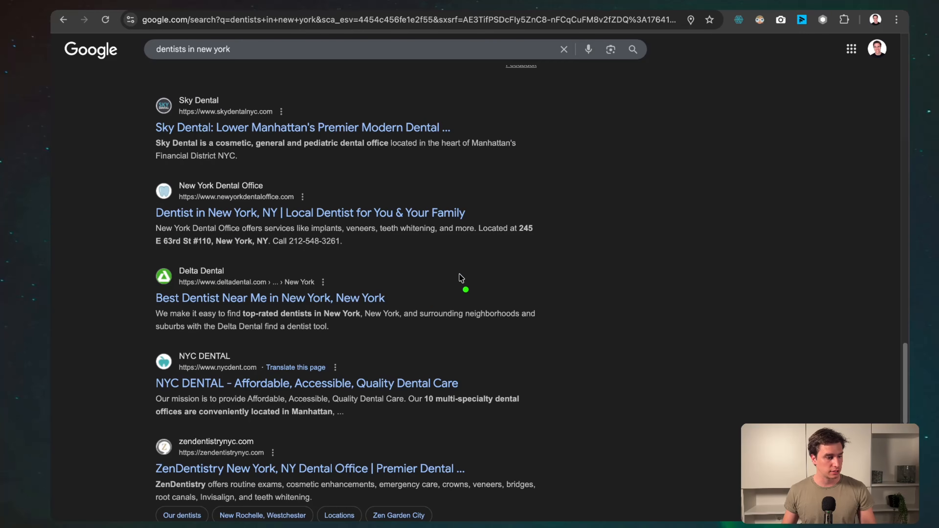
mouse_move(462, 275)
mouse_down()
mouse_move(417, 290)
mouse_move(459, 301)
mouse_up()
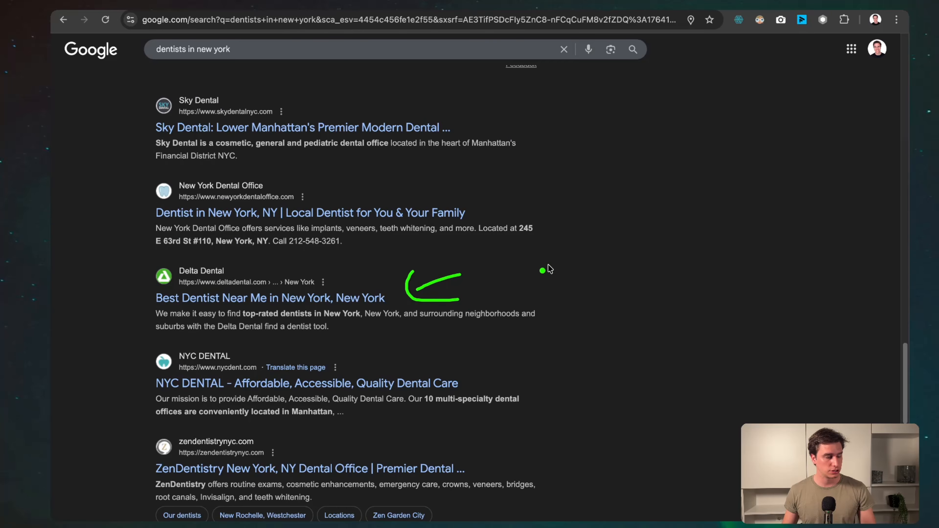
key(Escape)
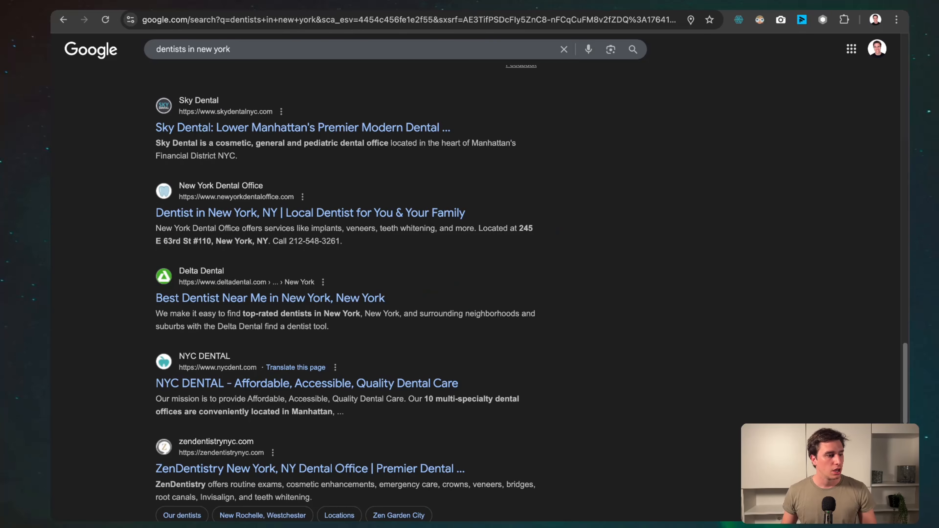
Step: Return to the n8n workflow, close the actor node and bring the Apify mental-model note into view
key(ctrl+shift+Tab)
click(578, 51)
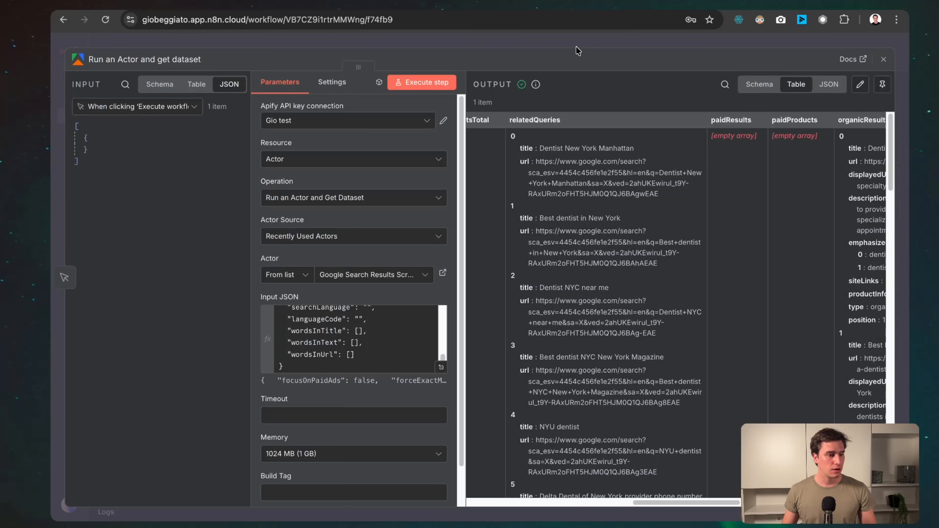
click(516, 36)
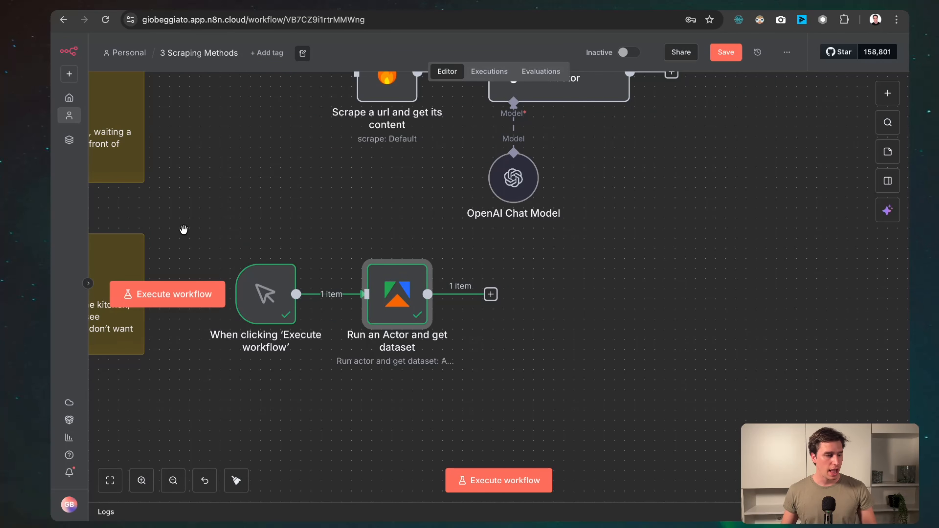
drag(204, 233, 530, 241)
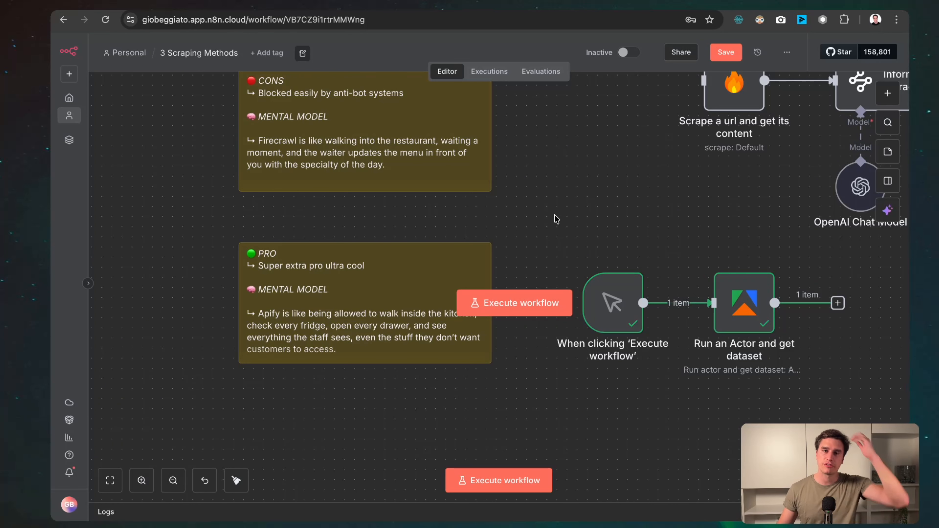